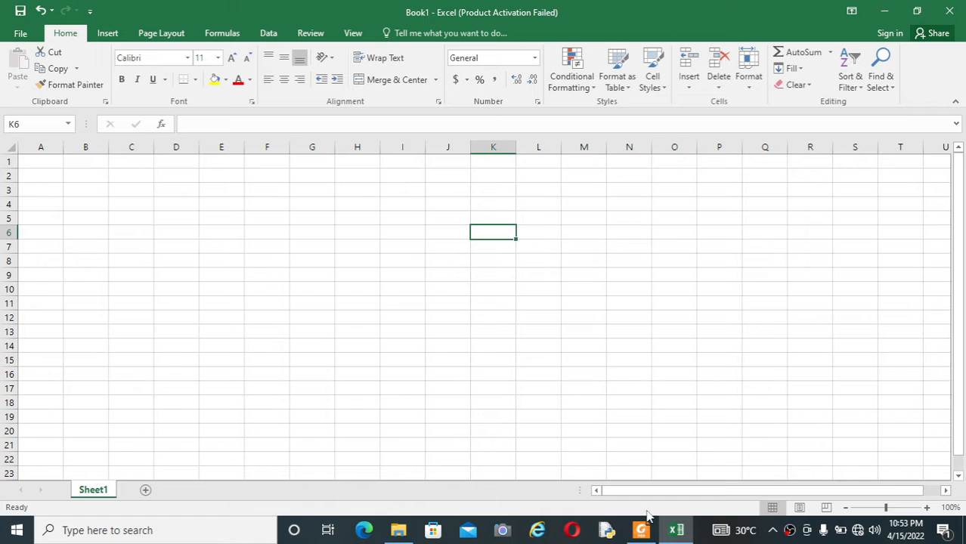
View the Excel Short Cut List PDF in Foxit Reader, then return to the Excel workbook.
click(645, 523)
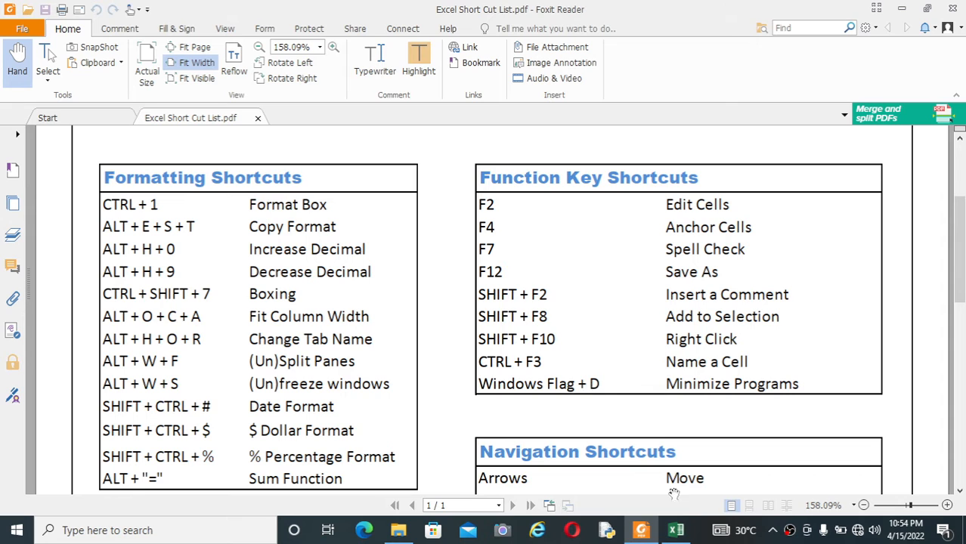
click(677, 531)
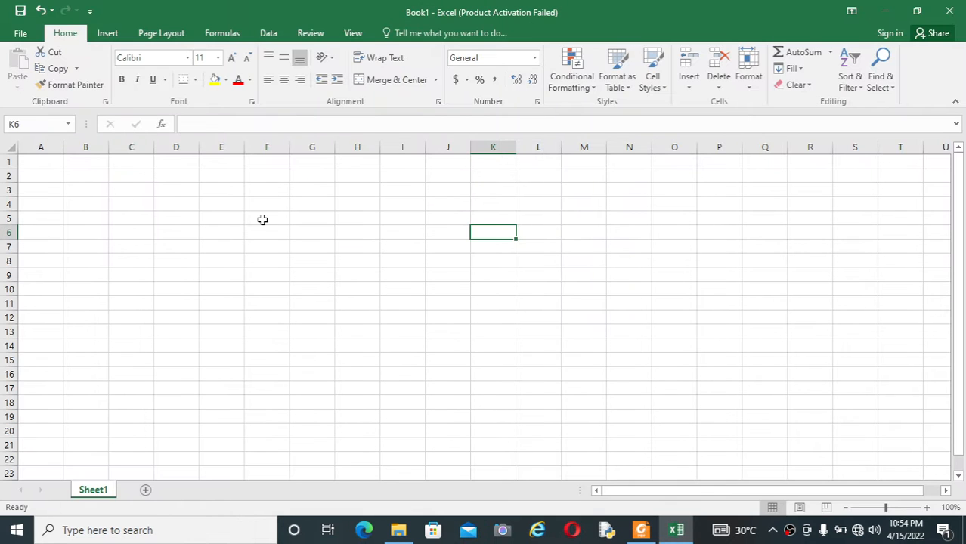
Type the user's name into cell F1, then bring up Format Cells for it with Ctrl+1.
click(275, 165)
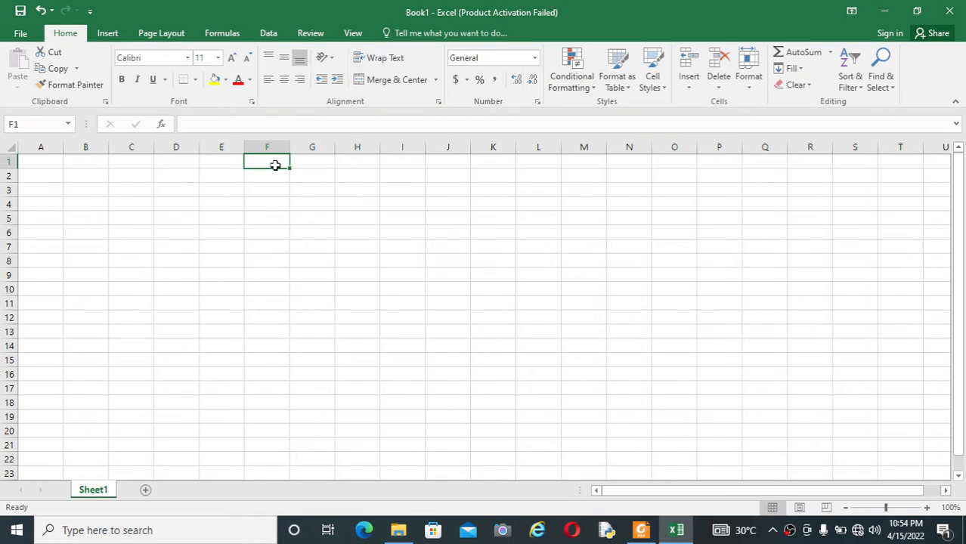
text(Sourav)
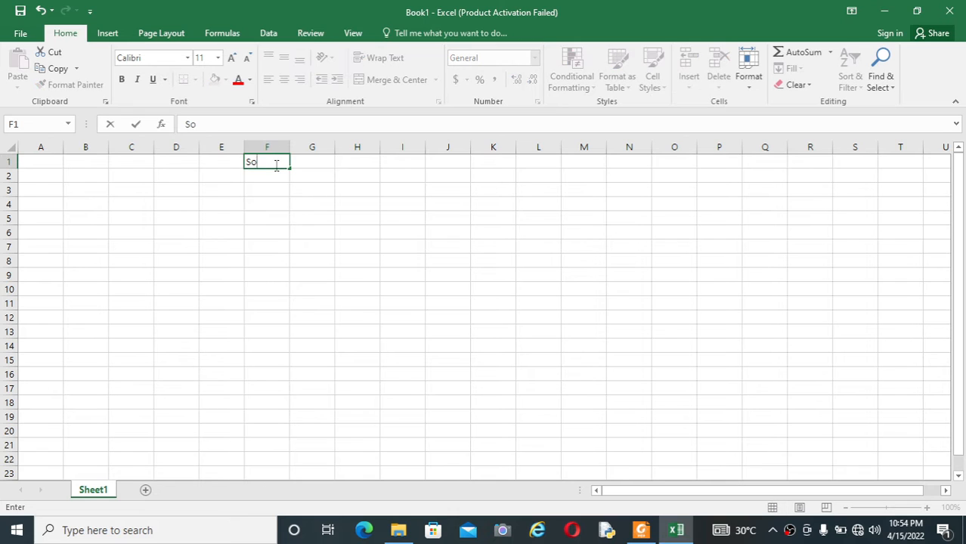
click(280, 208)
click(277, 166)
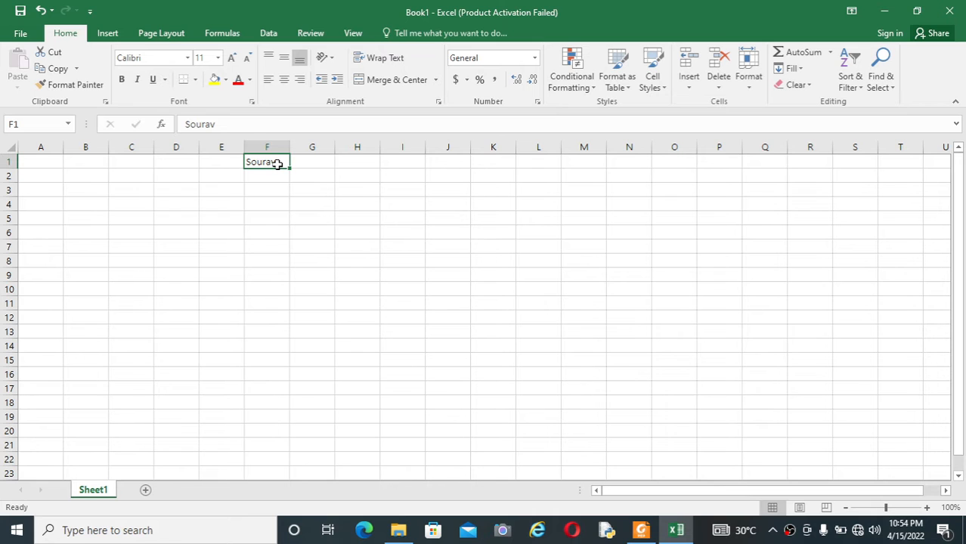
key(ctrl+1)
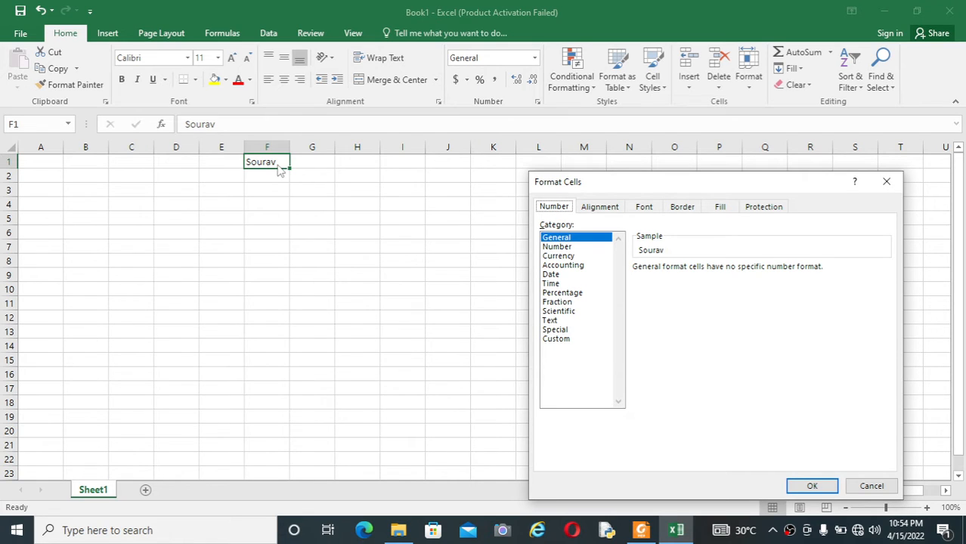
Preview the Number and Accounting categories, then apply the Date number format to F1.
click(571, 249)
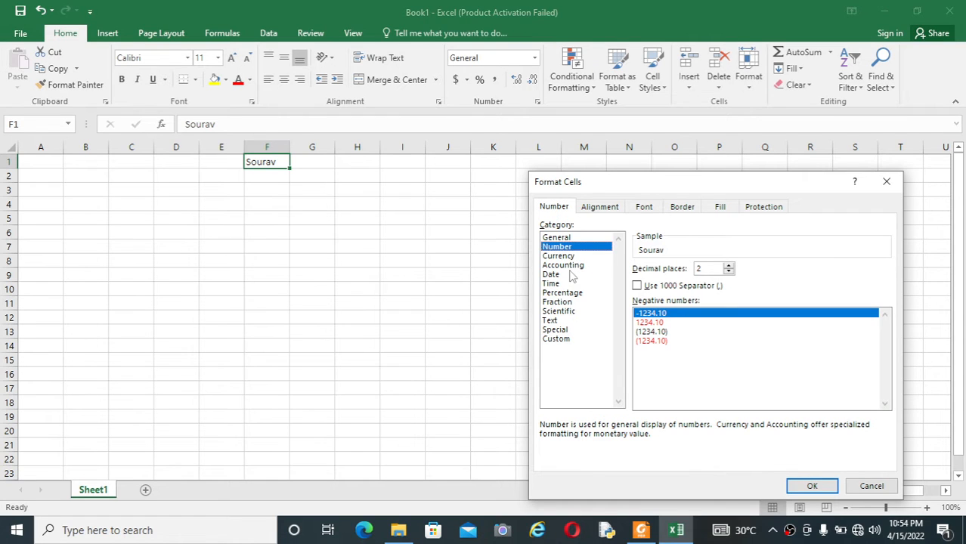
click(582, 266)
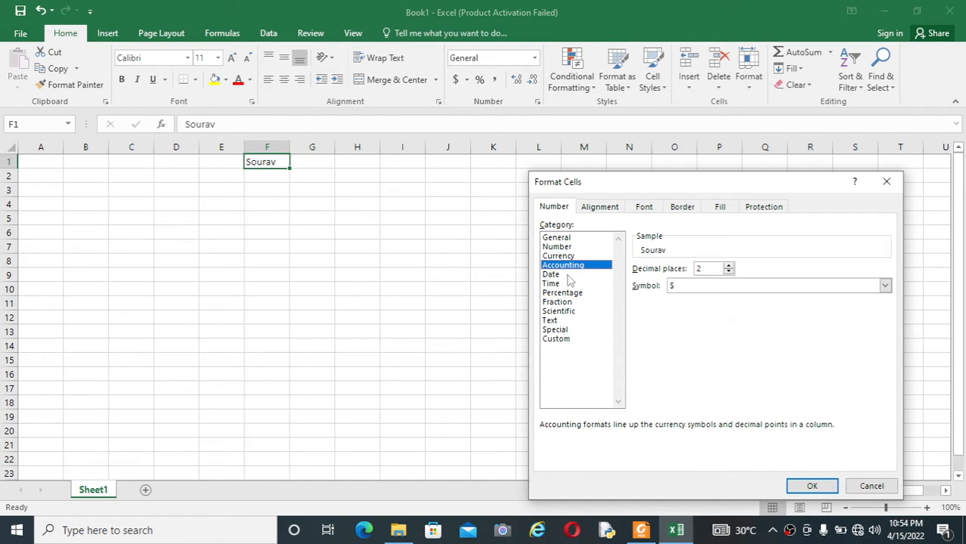
click(568, 277)
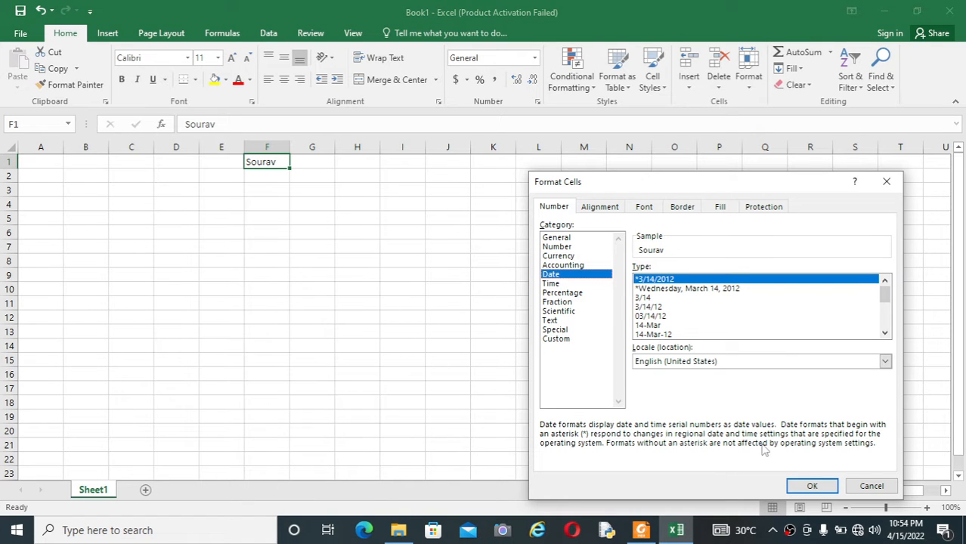
click(809, 487)
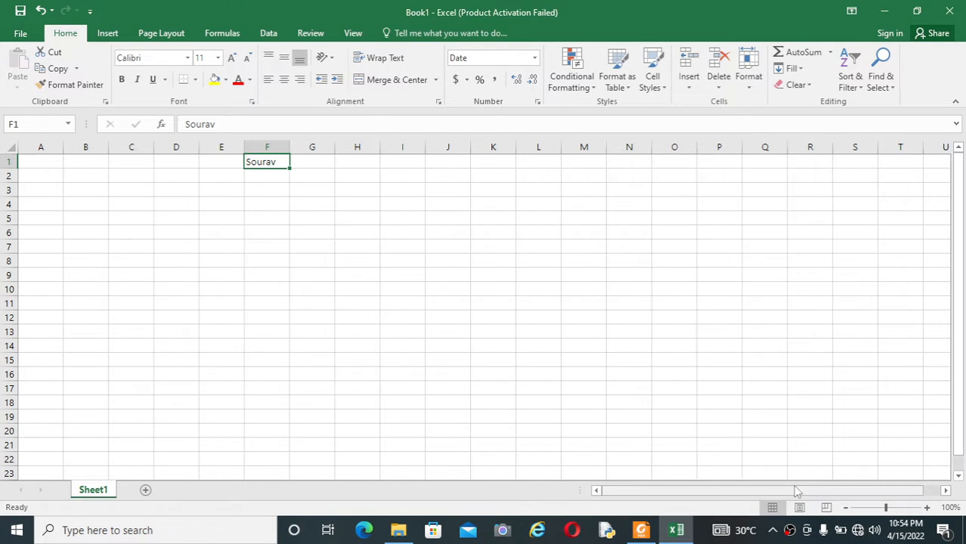
Click through cells F2 and F5 and back to F1 to compare formats.
click(293, 224)
click(279, 174)
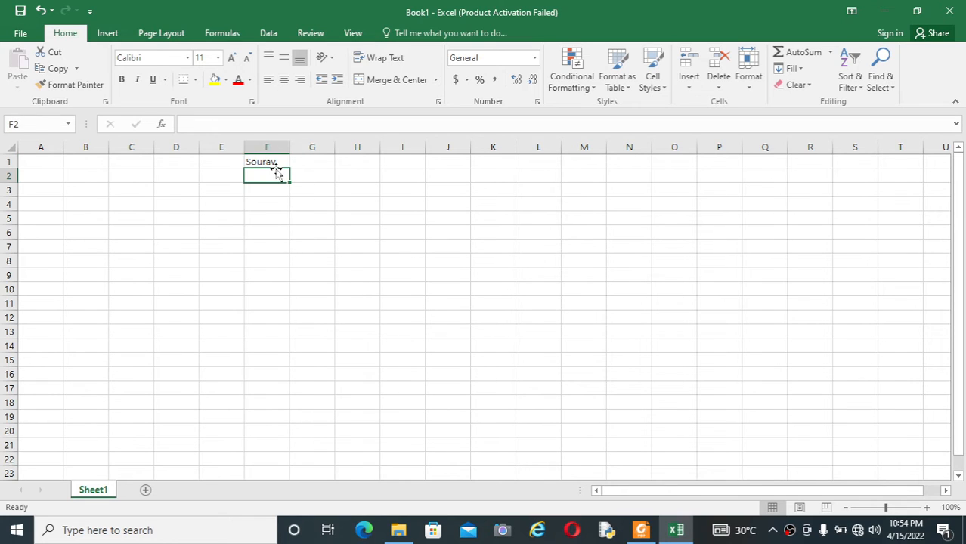
click(288, 163)
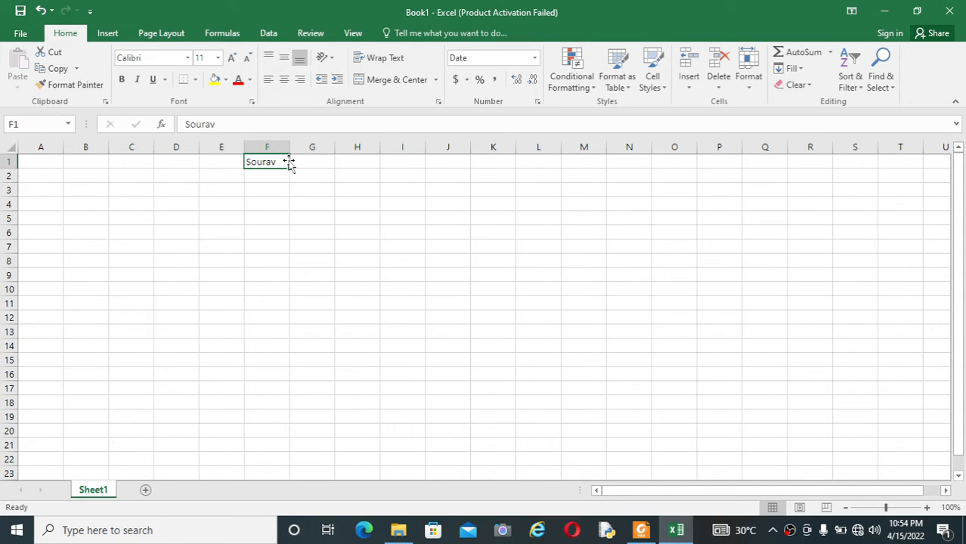
click(269, 215)
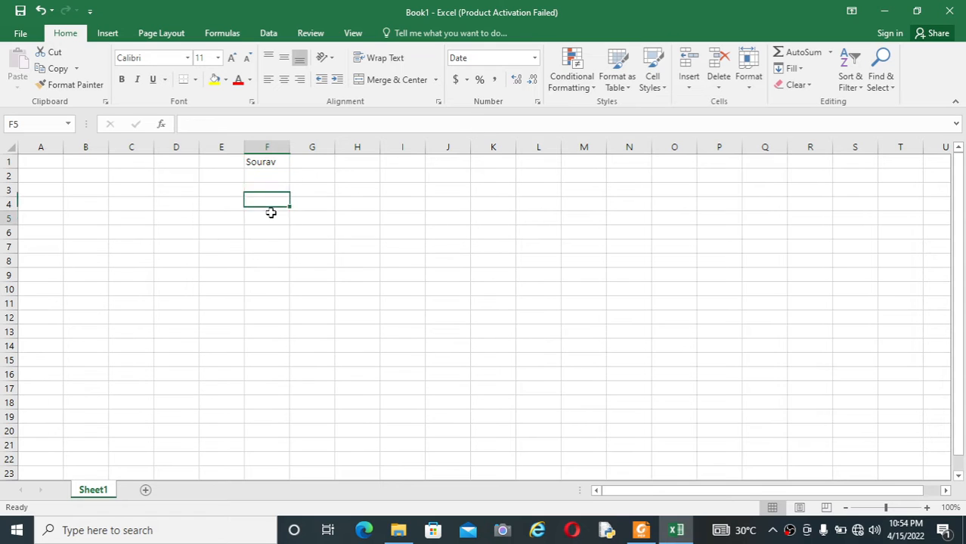
click(277, 162)
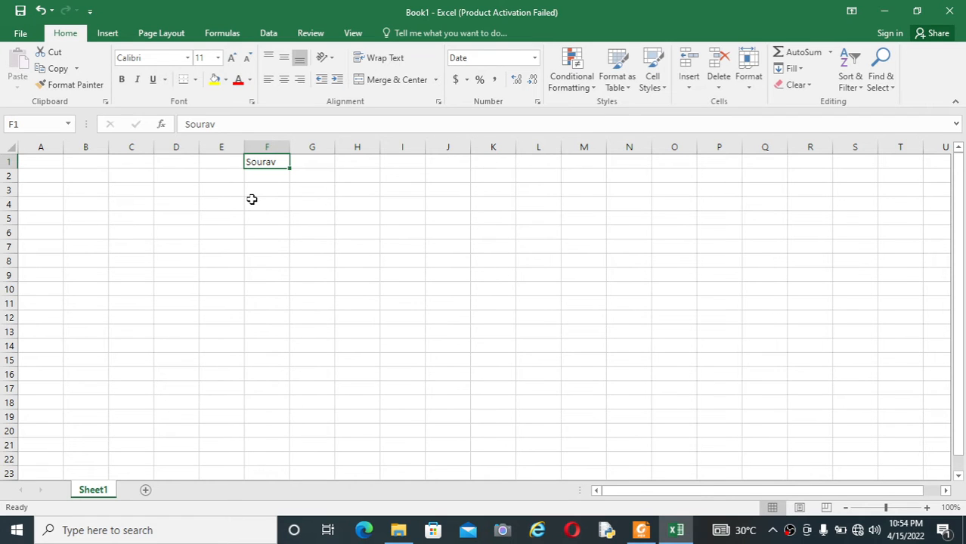
Replace F1's name with =TODAY(), delete the resulting date, then bring the shortcut PDF forward.
key(BackSpace)
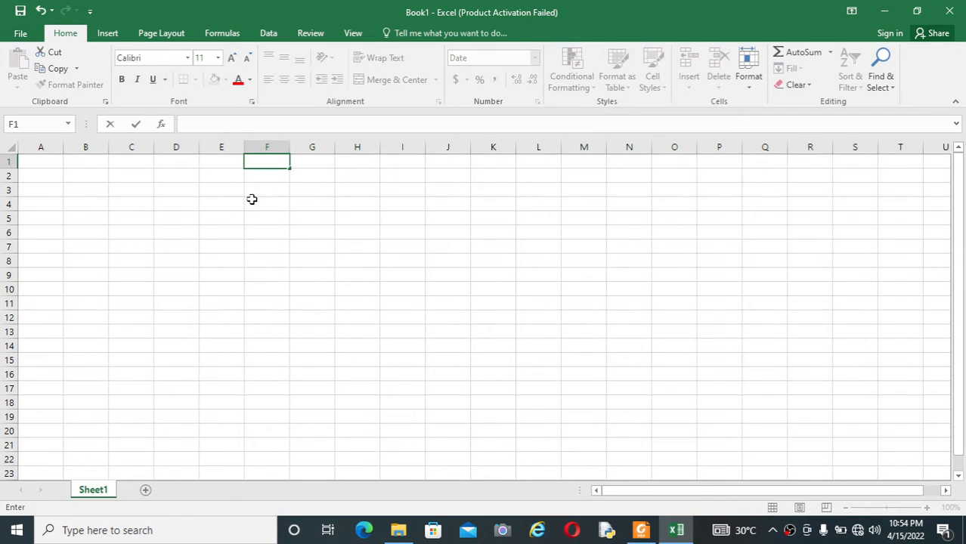
text(=today())
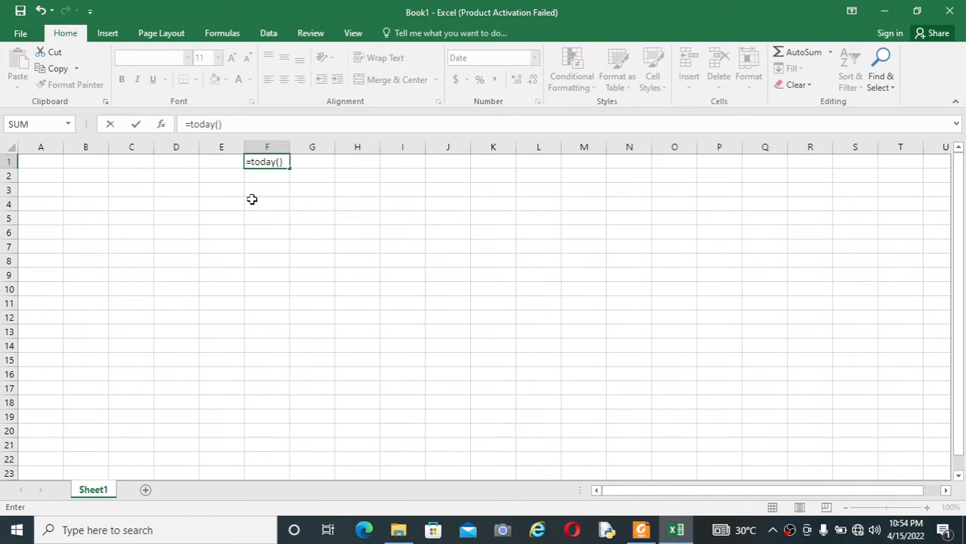
key(Return)
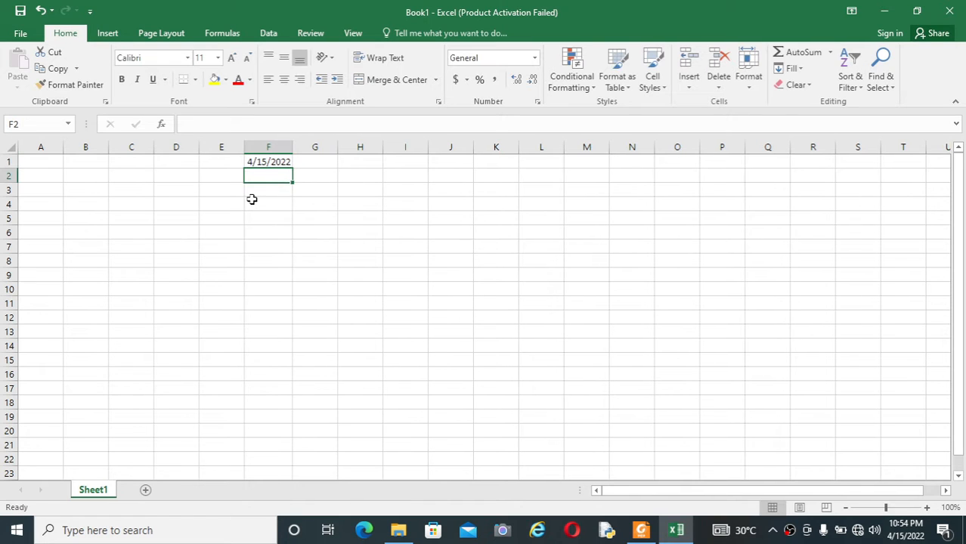
click(278, 162)
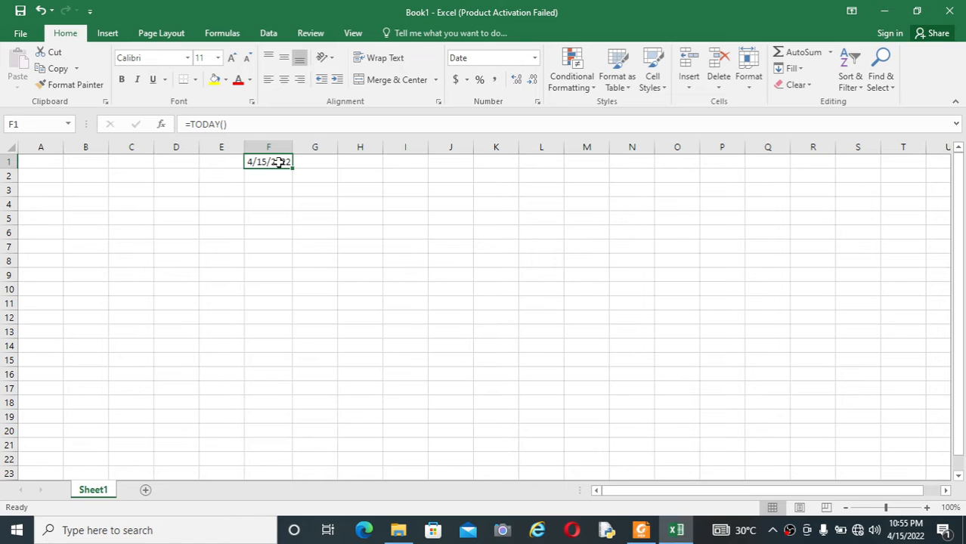
key(Delete)
click(298, 219)
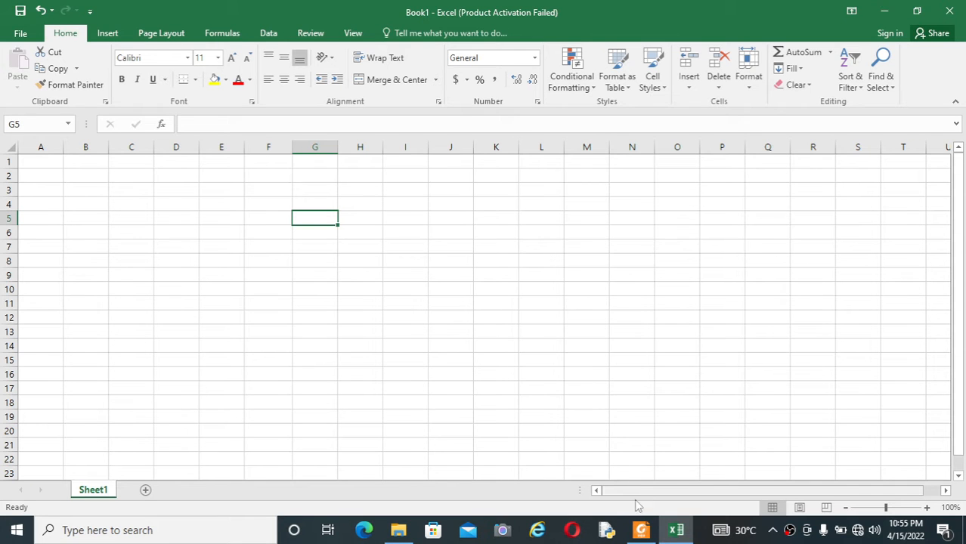
click(641, 530)
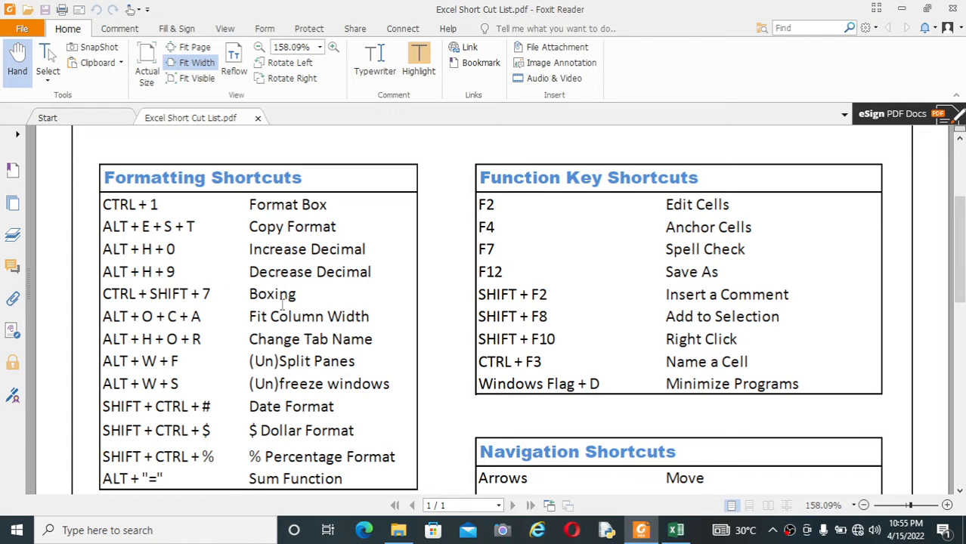
Back in Excel, type the user's name into cell G1.
click(677, 531)
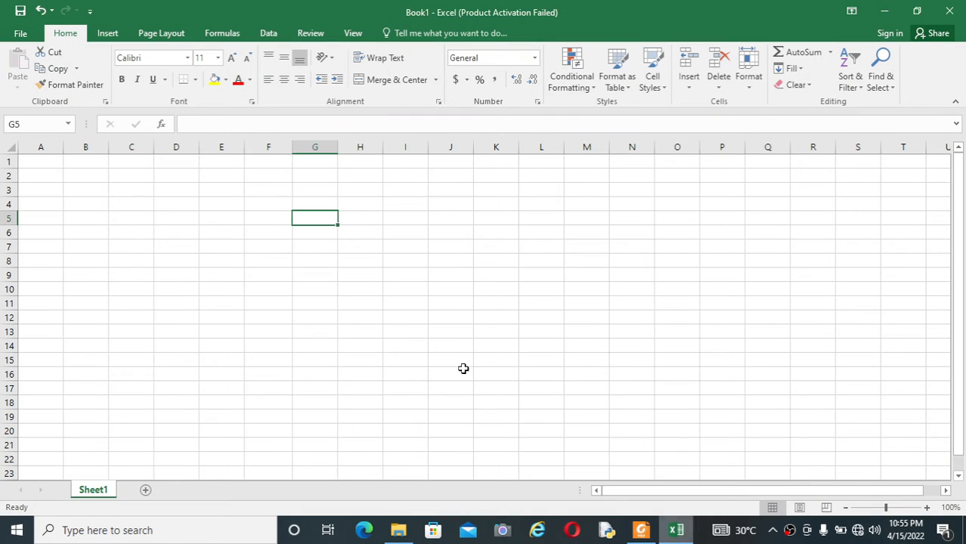
click(326, 162)
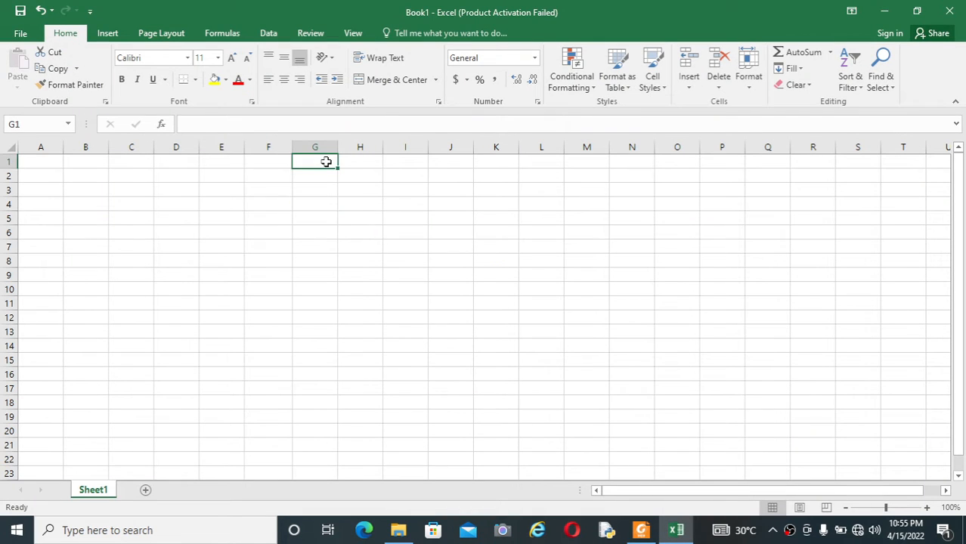
text(Sourav)
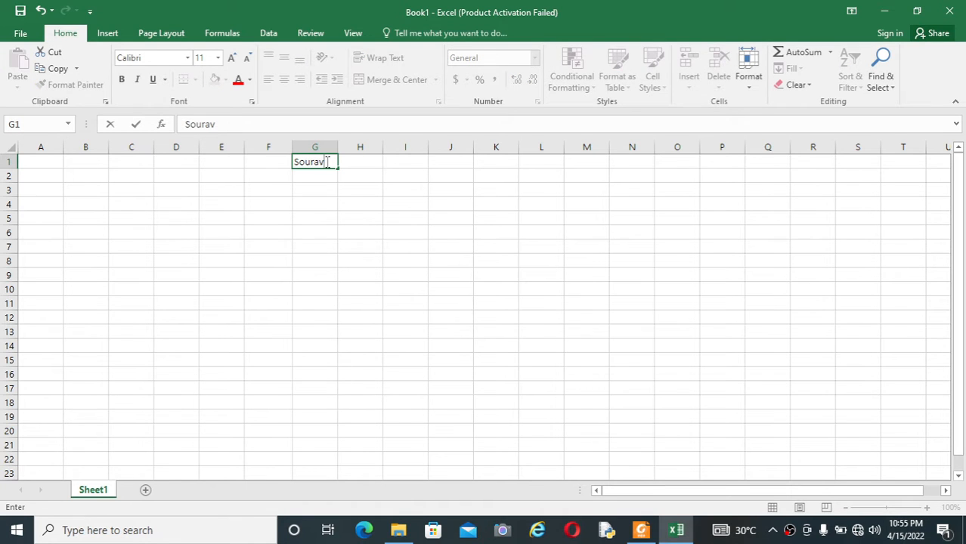
click(326, 204)
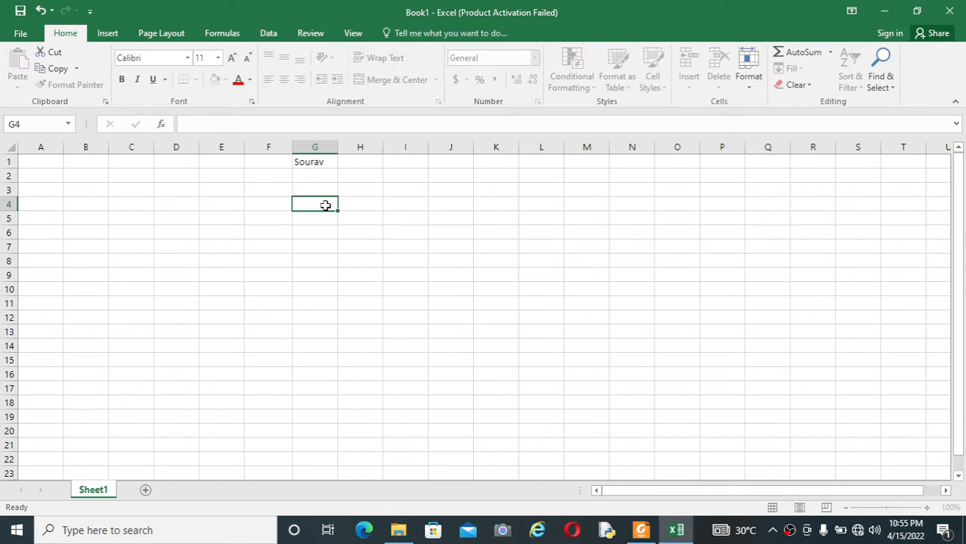
click(326, 162)
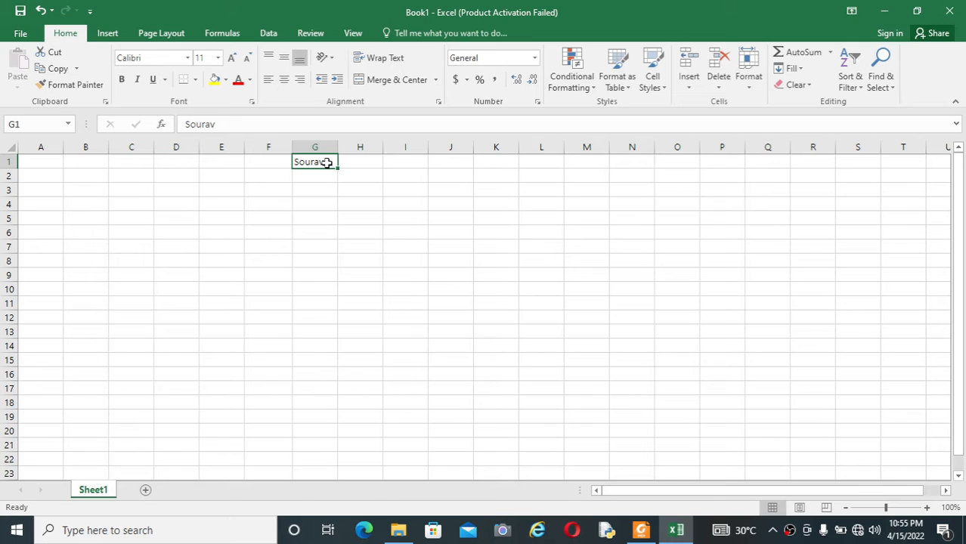
Click through cells H5, G5 and I2, then reselect the name in G1.
click(343, 220)
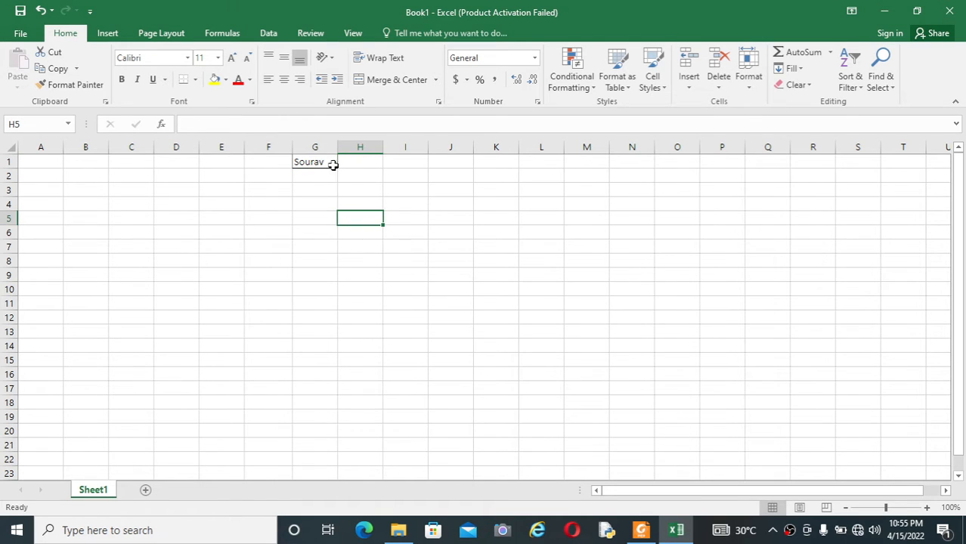
click(299, 219)
click(396, 177)
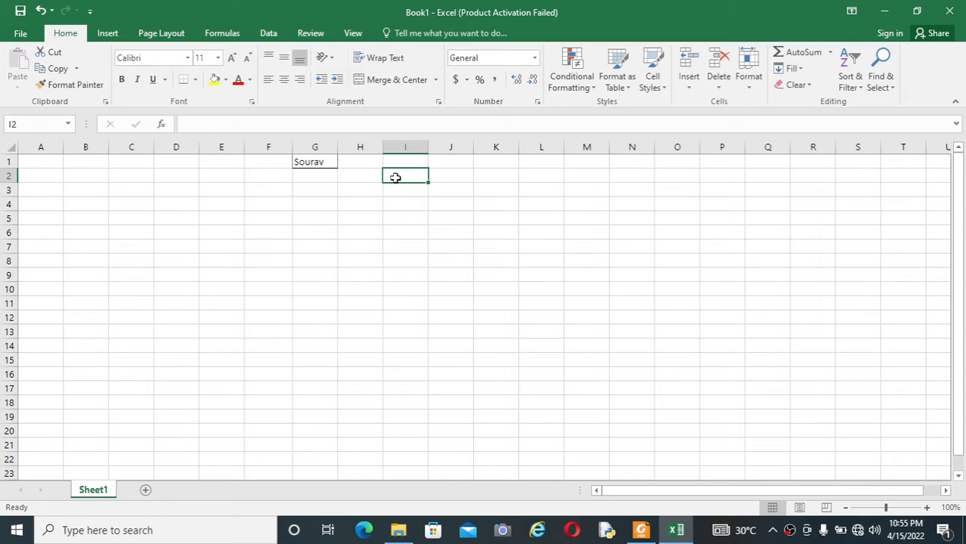
click(314, 164)
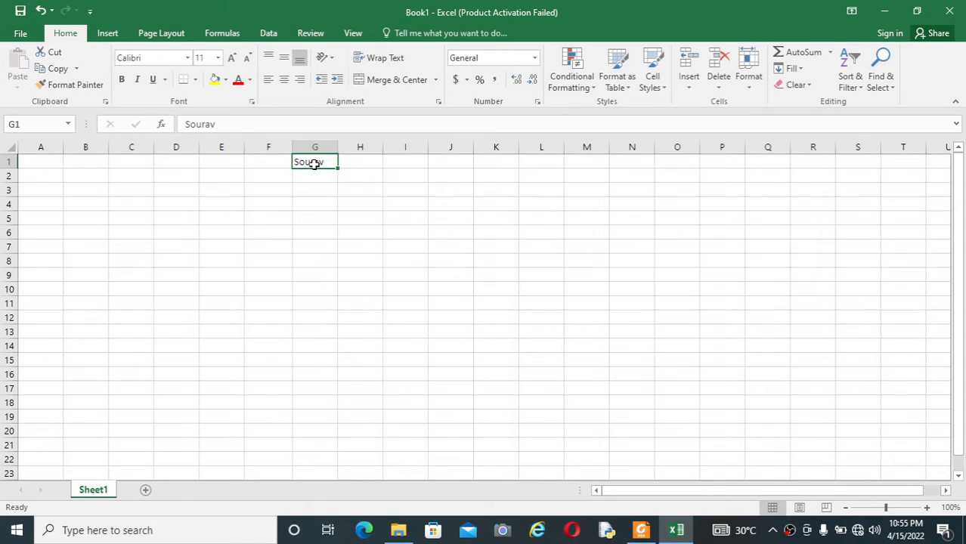
Choose No Border for G1 from the Borders dropdown and check the cell.
click(195, 79)
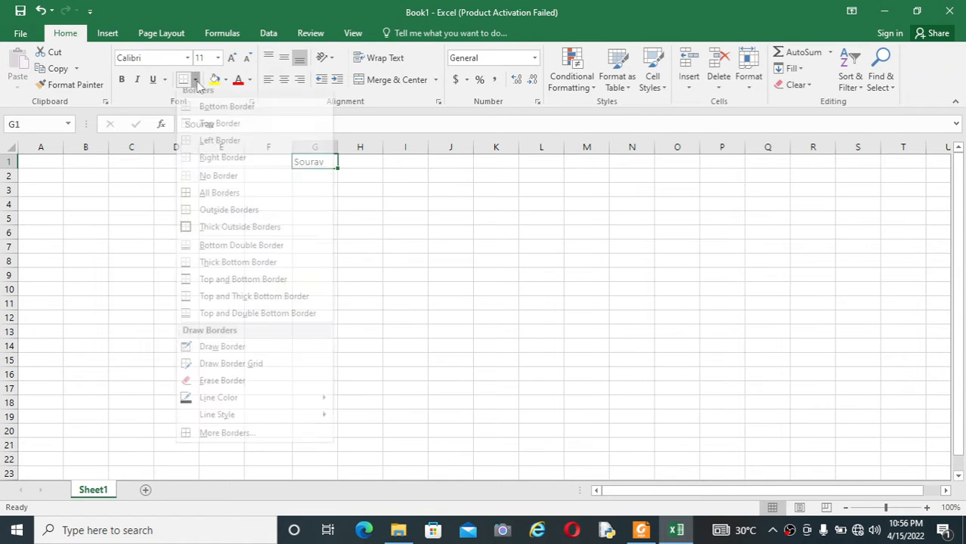
click(236, 186)
click(304, 204)
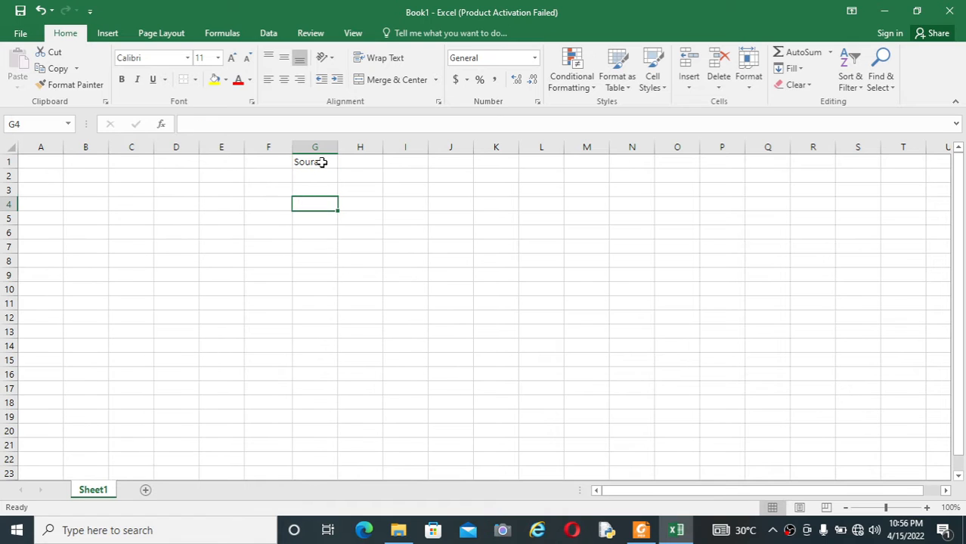
click(322, 163)
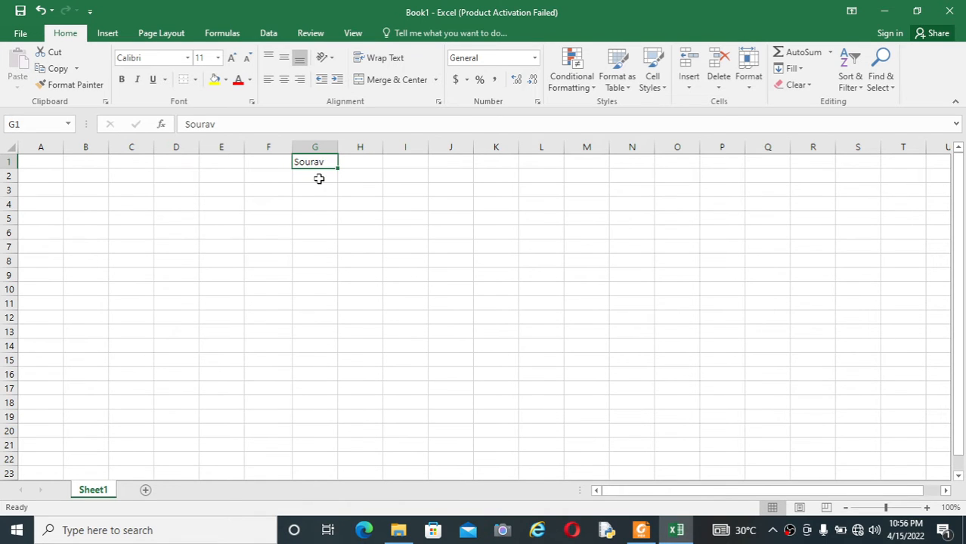
click(319, 175)
click(324, 161)
Reselect G1 and apply No Border again, then click away to J10.
click(409, 229)
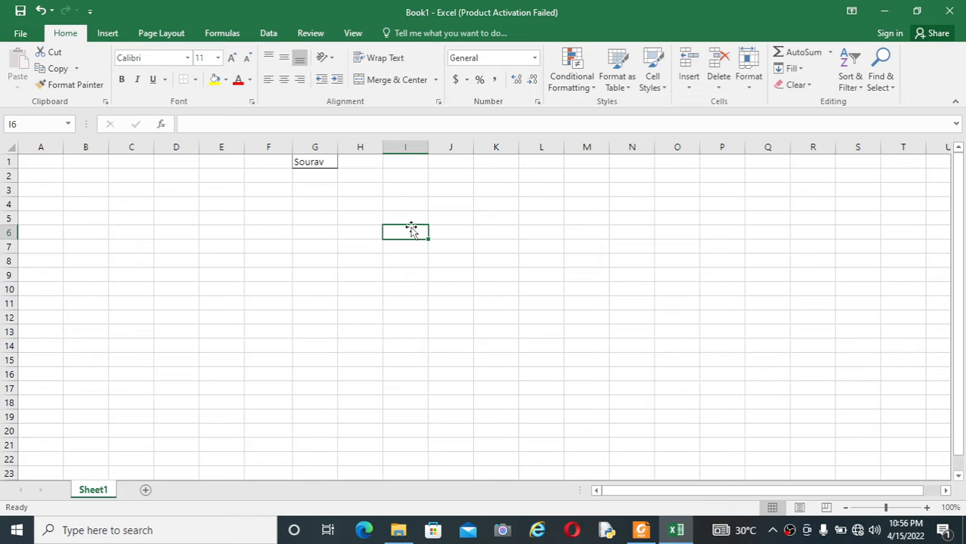
click(310, 166)
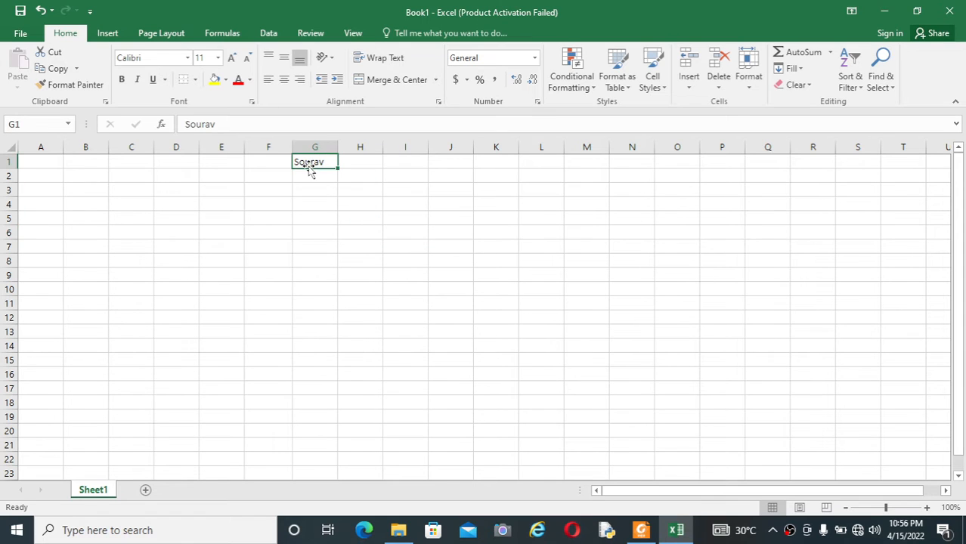
click(195, 80)
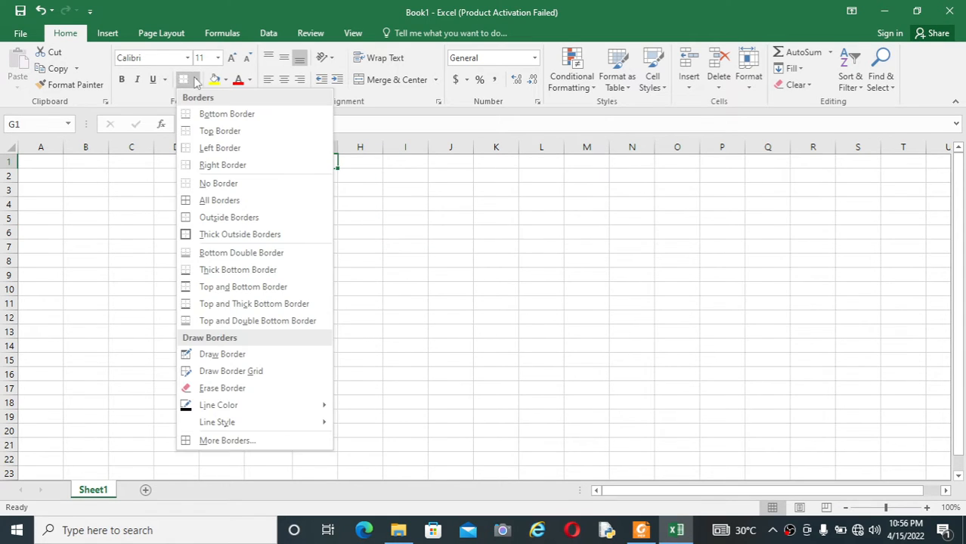
click(218, 183)
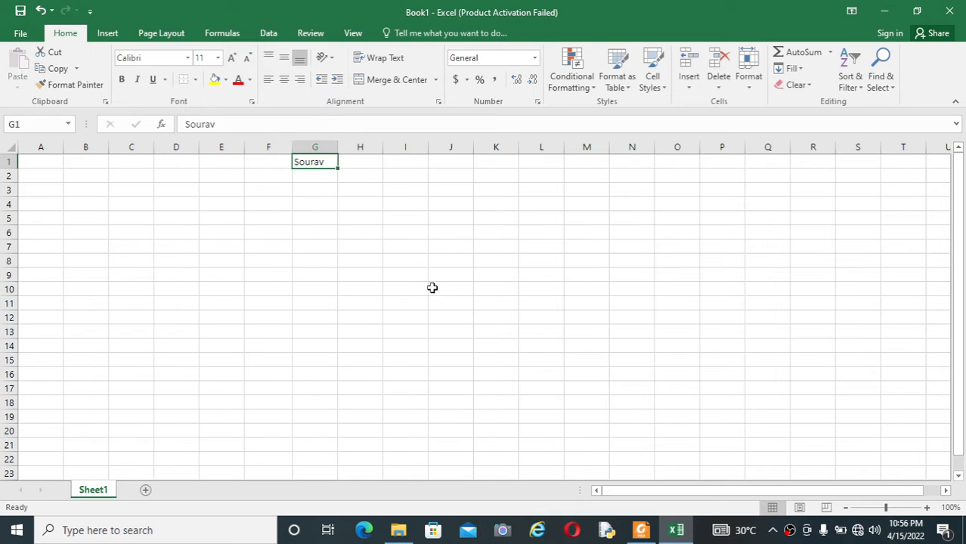
click(432, 288)
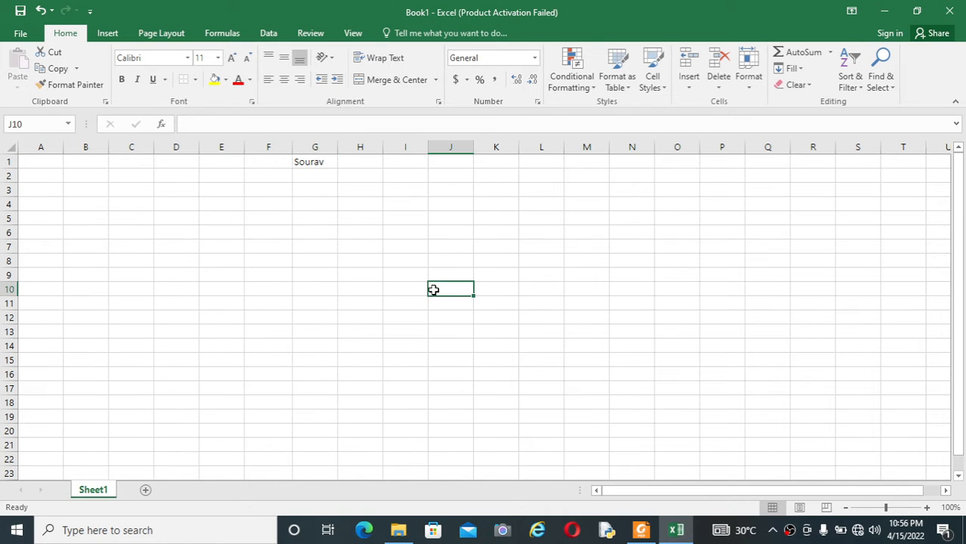
click(641, 532)
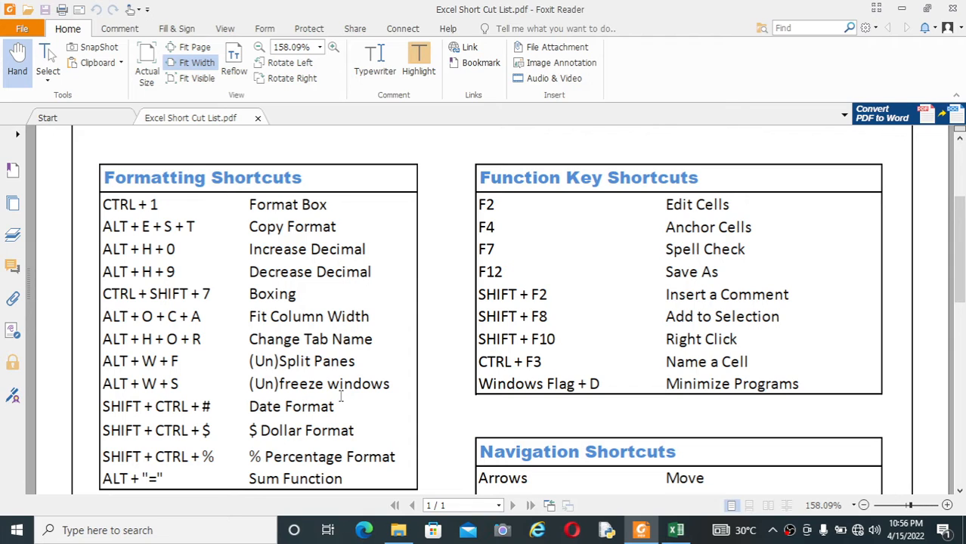
click(676, 532)
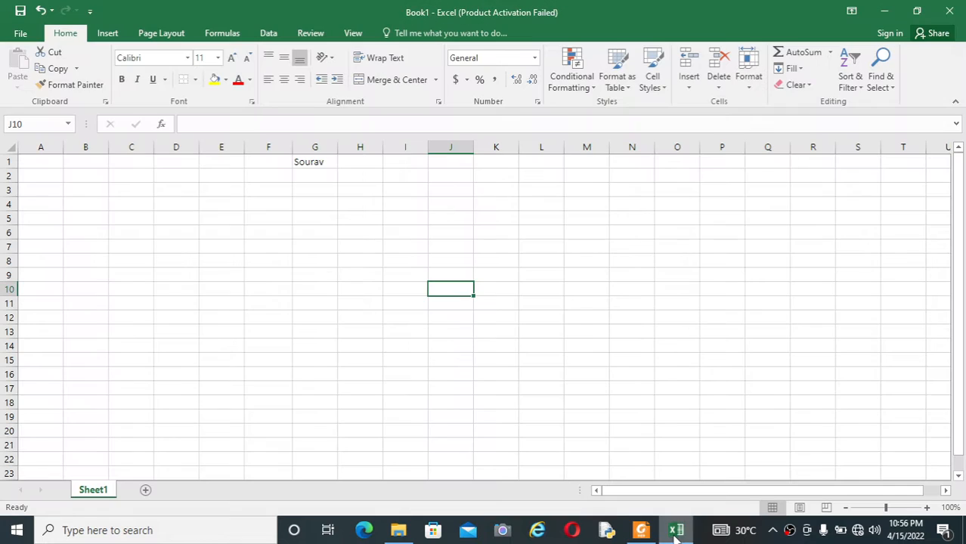
Enter =TODAY() in I1 so it shows 15-Apr-22, and check the formula.
click(409, 163)
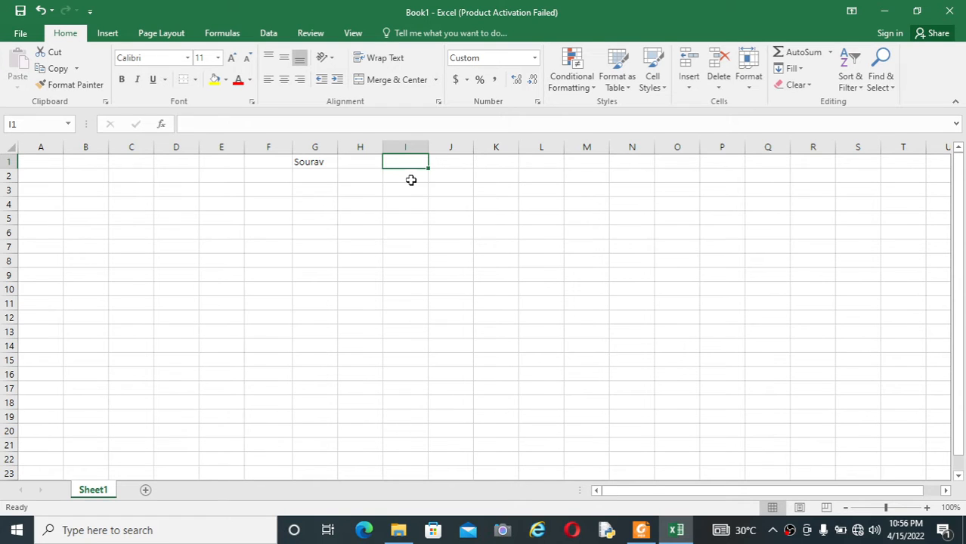
click(414, 187)
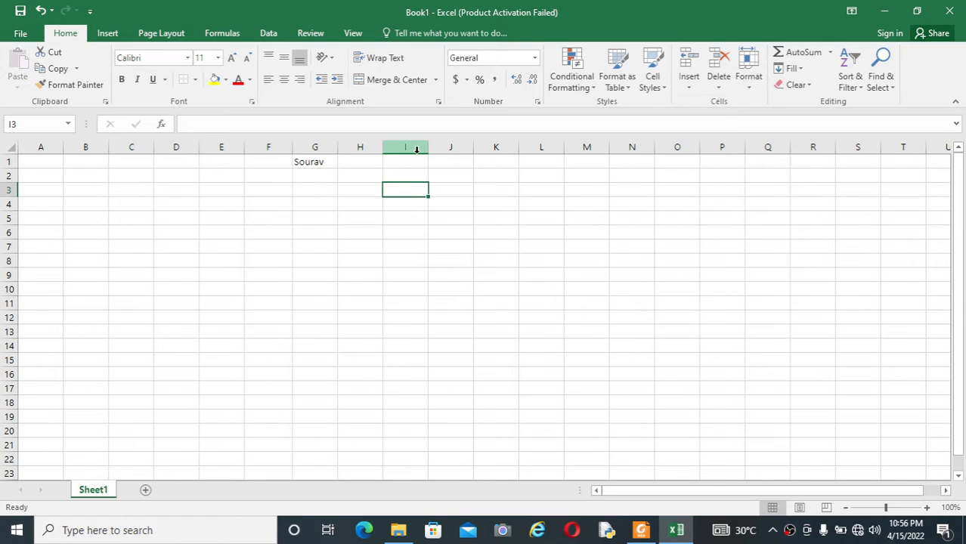
click(413, 161)
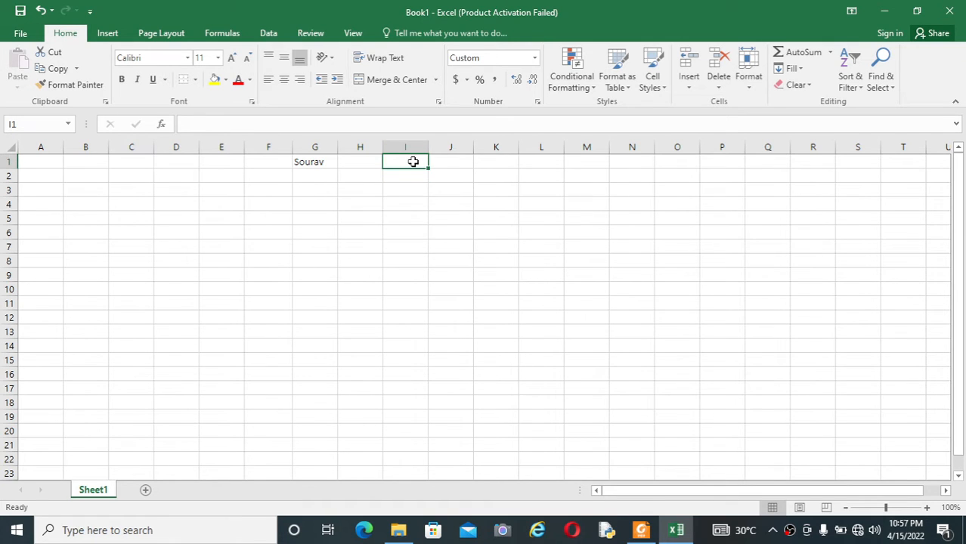
text(=today)
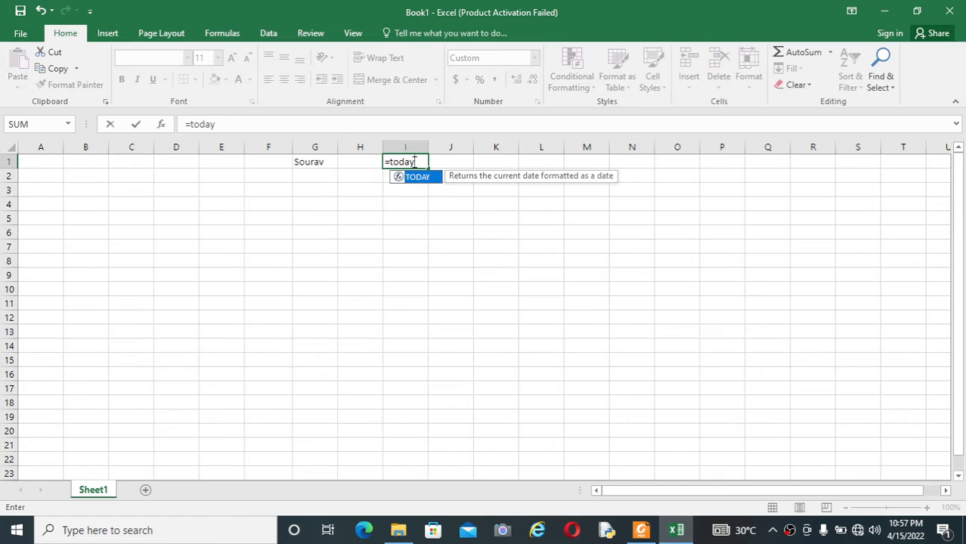
text(())
key(Return)
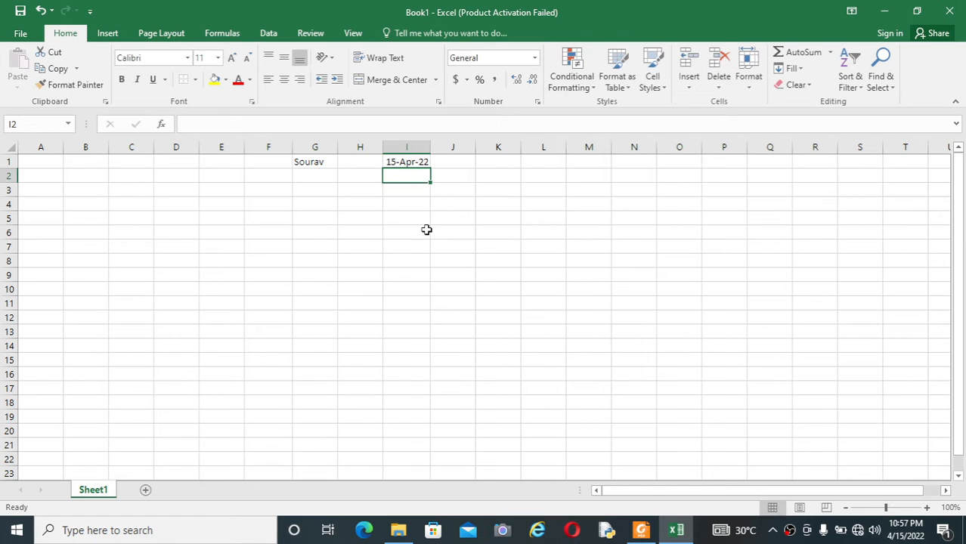
click(426, 229)
click(421, 160)
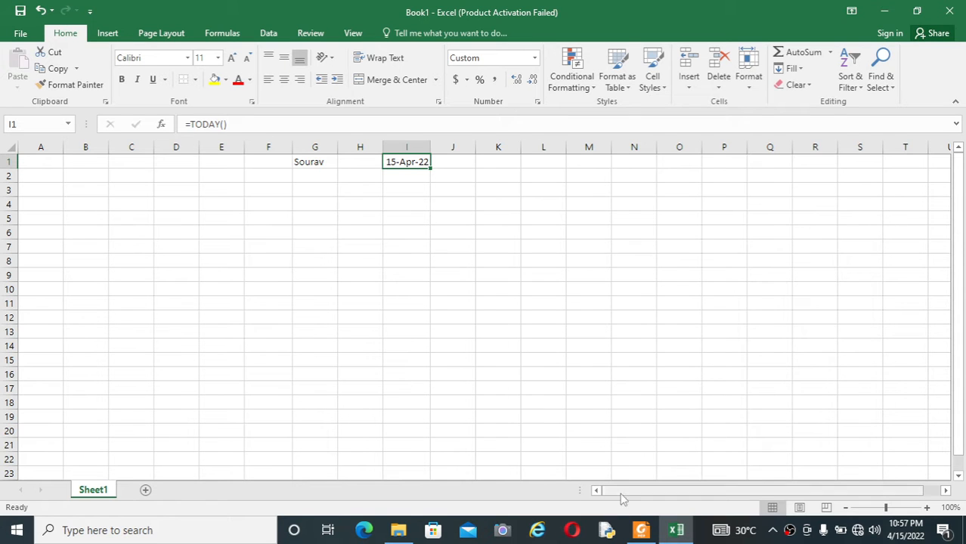
Glance at the shortcut list PDF, then return to Excel and select K1.
click(641, 531)
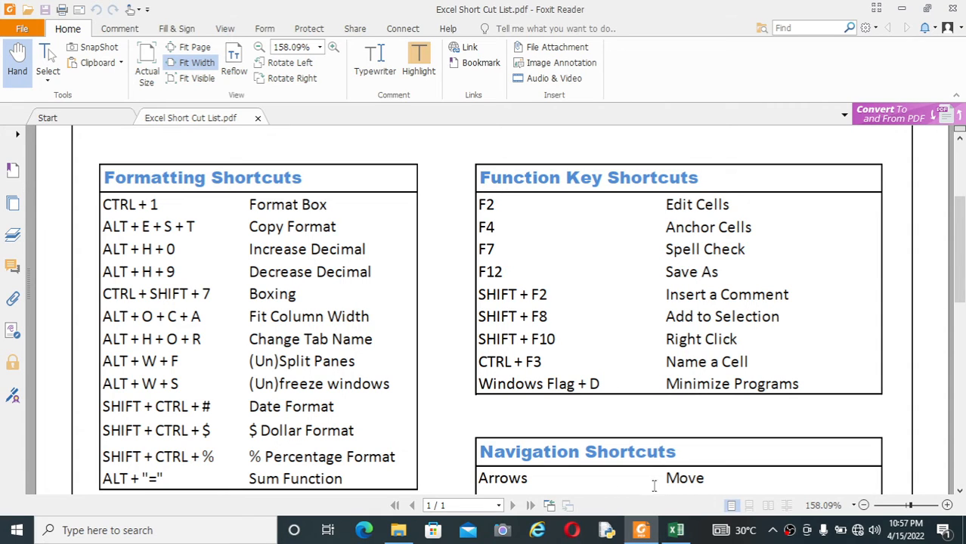
click(678, 532)
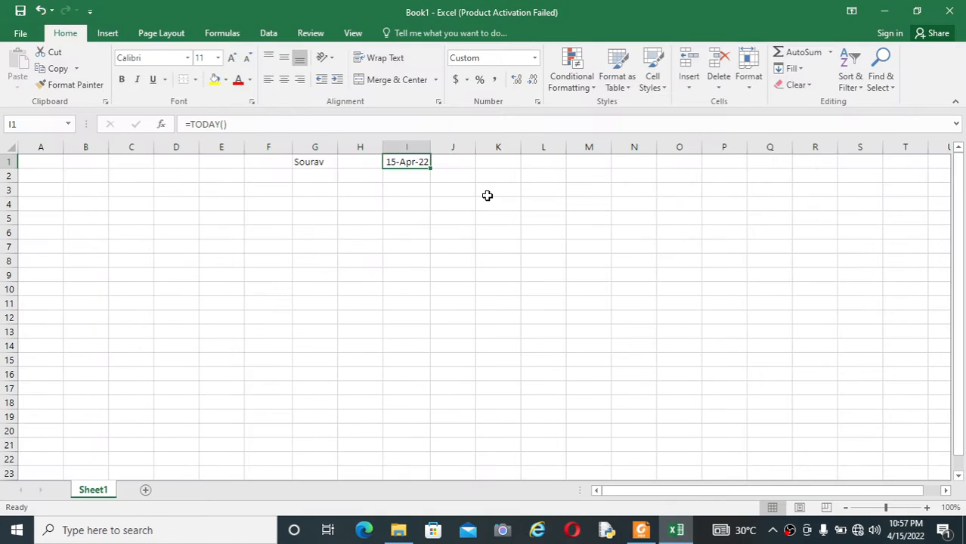
click(501, 163)
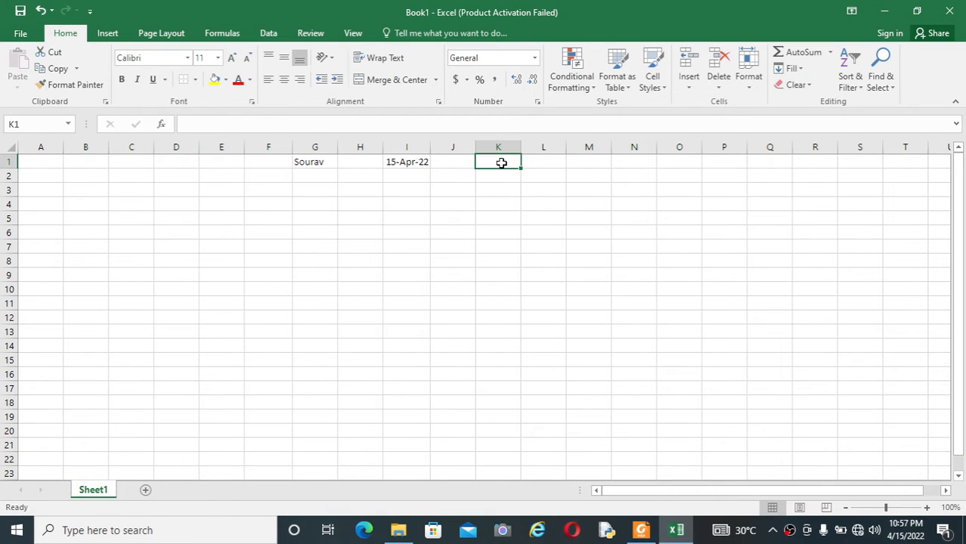
Replace a typed name in K1 with =DOLLAR(98), showing $98.00.
text(Sourav)
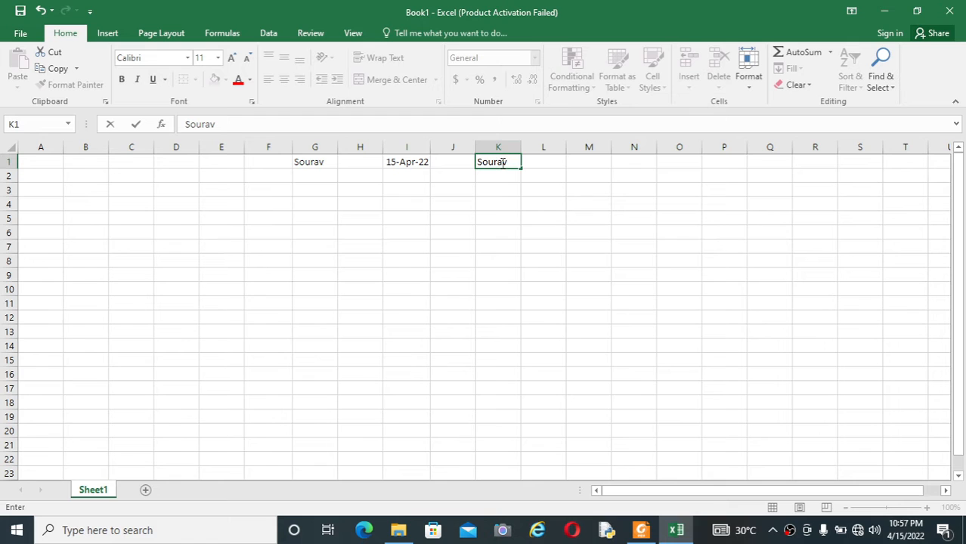
click(534, 254)
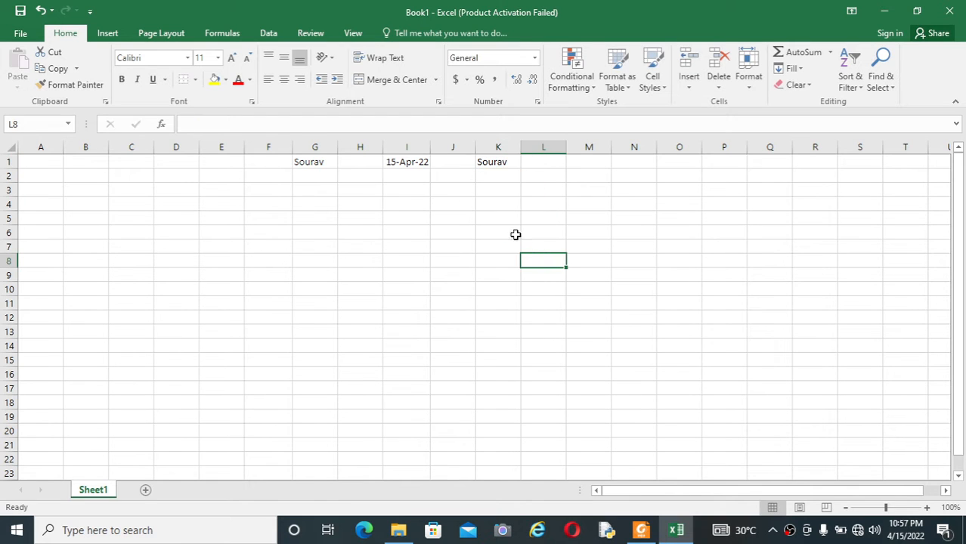
click(499, 162)
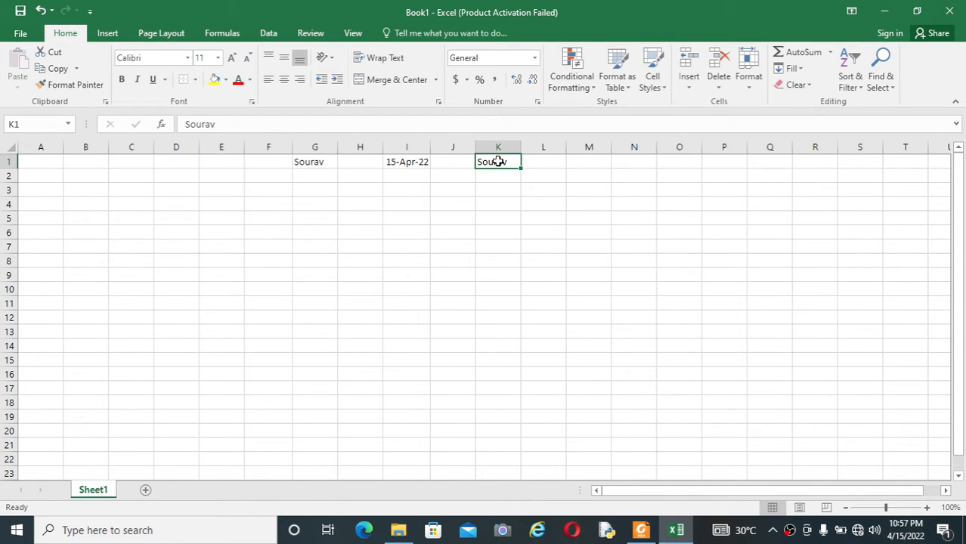
double_click(498, 162)
text(=dolla)
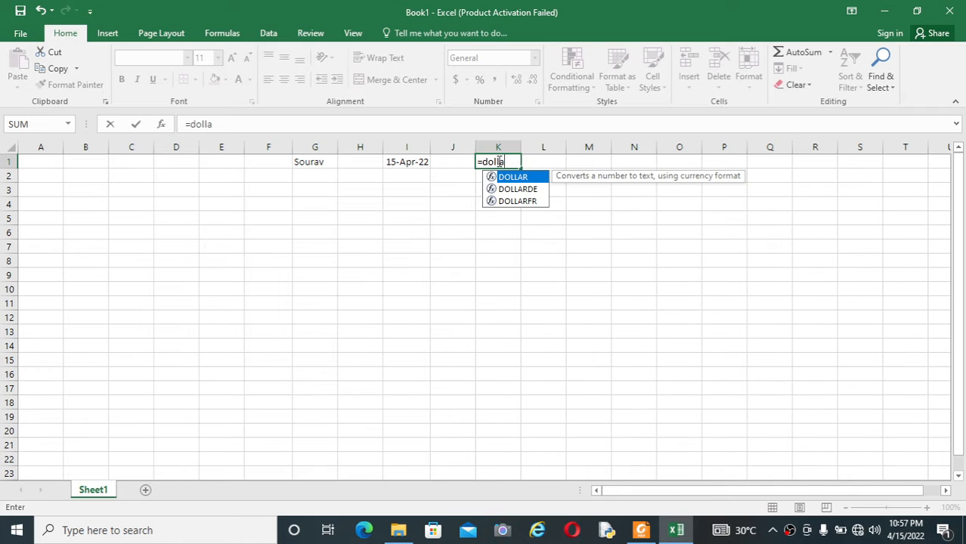
text(r())
key(Return)
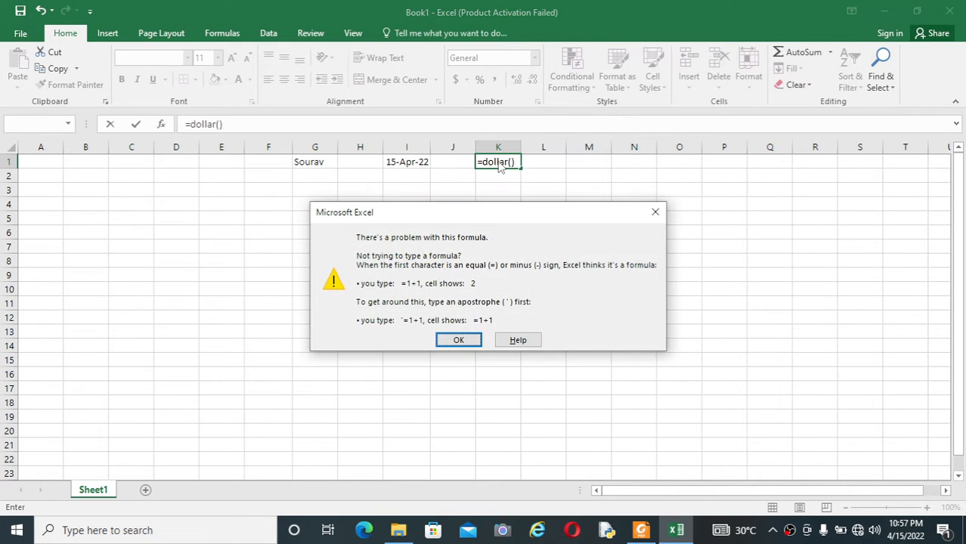
click(463, 342)
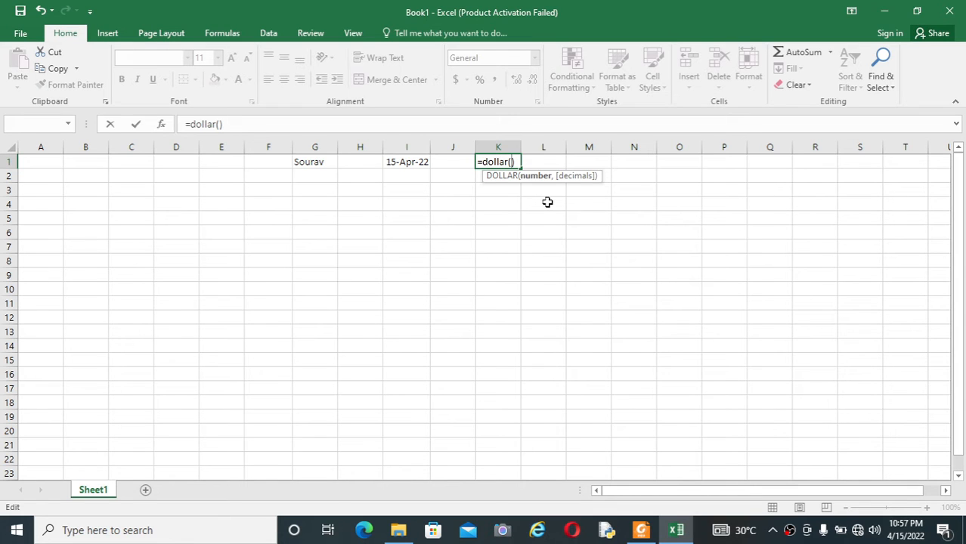
text(98)
key(Return)
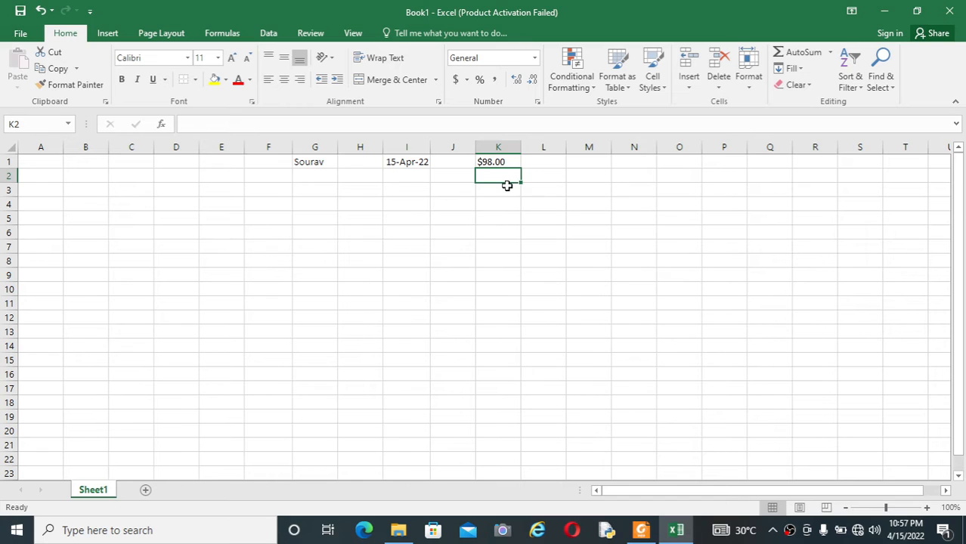
Set K1's $98.00 to font size 24 and autofit column K to fit it.
click(511, 162)
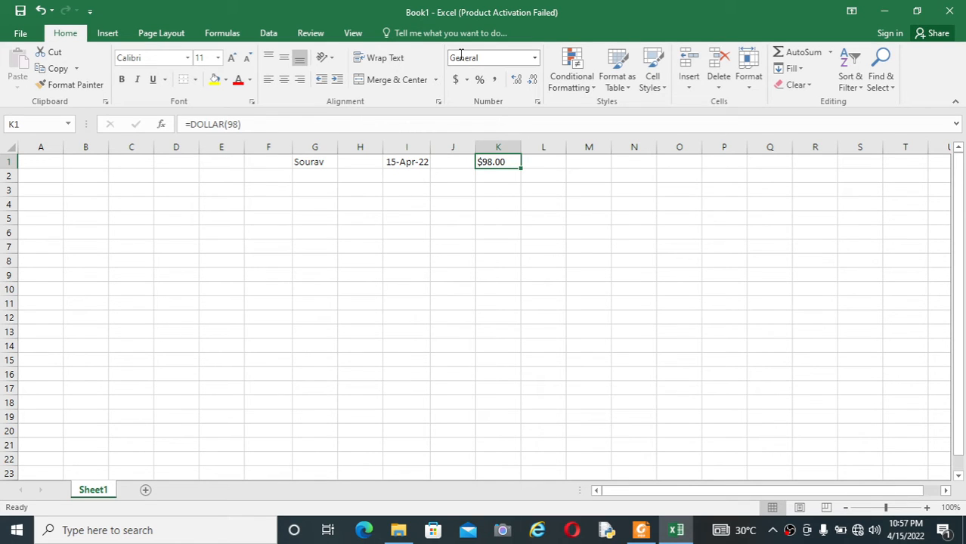
click(217, 58)
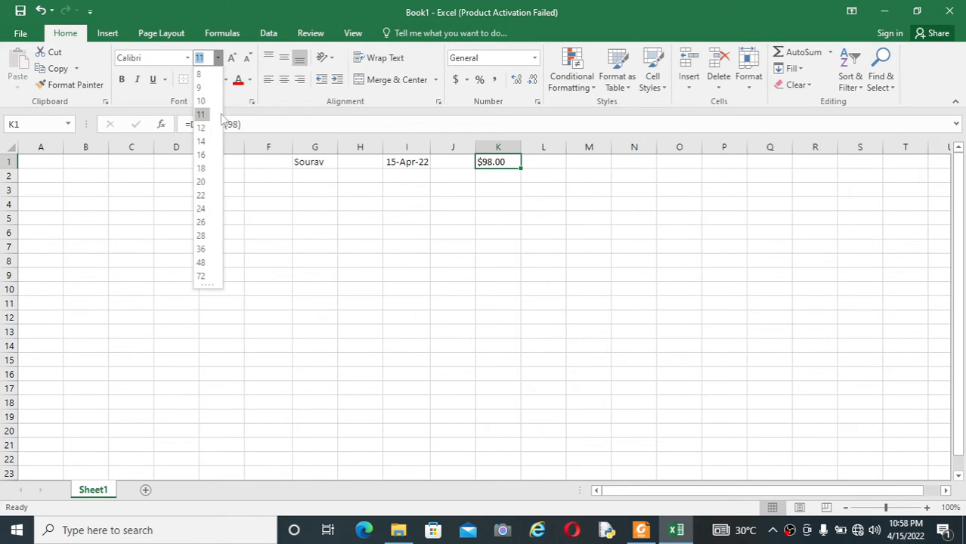
click(206, 214)
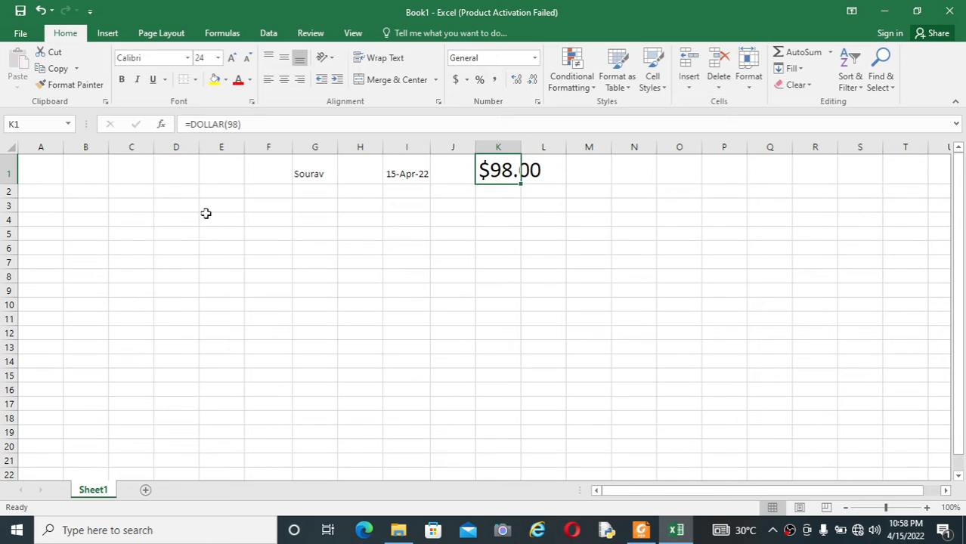
click(480, 291)
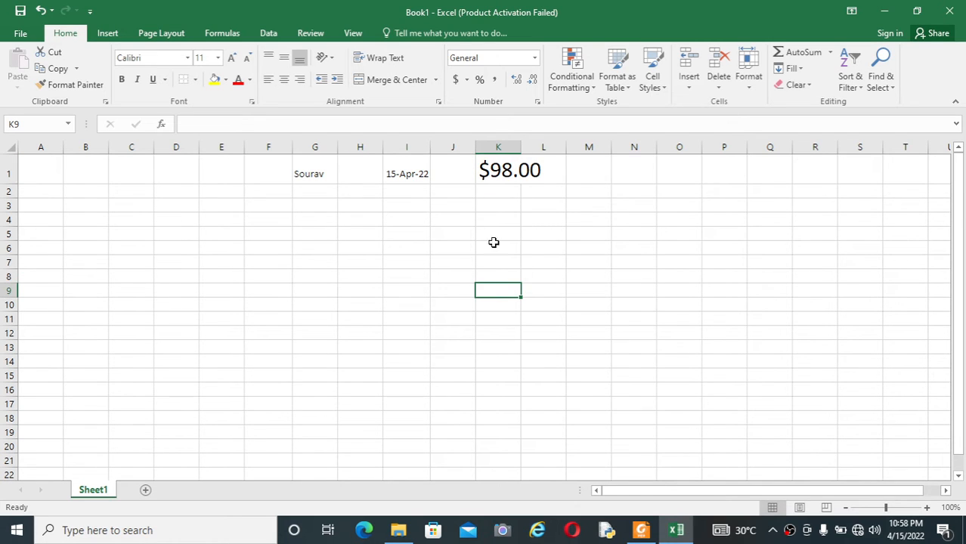
click(508, 204)
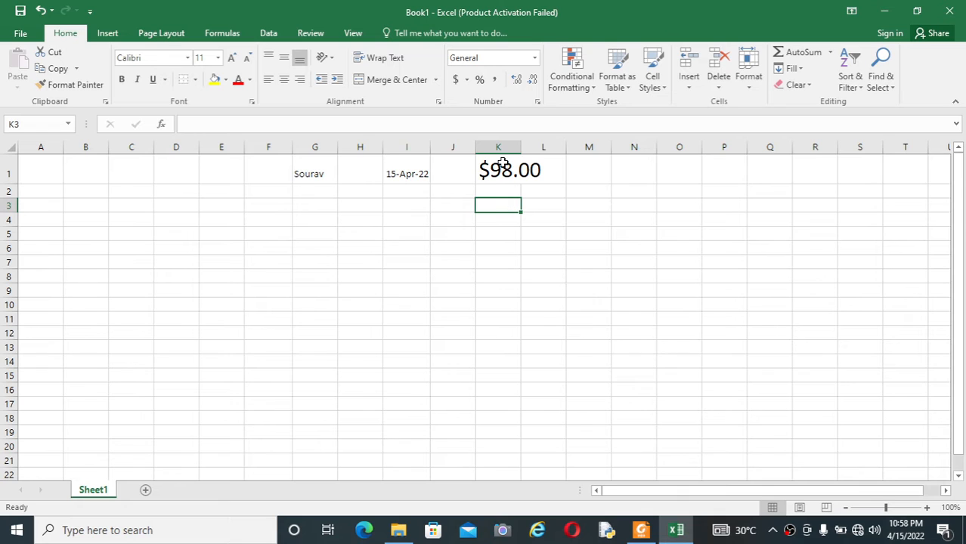
click(492, 169)
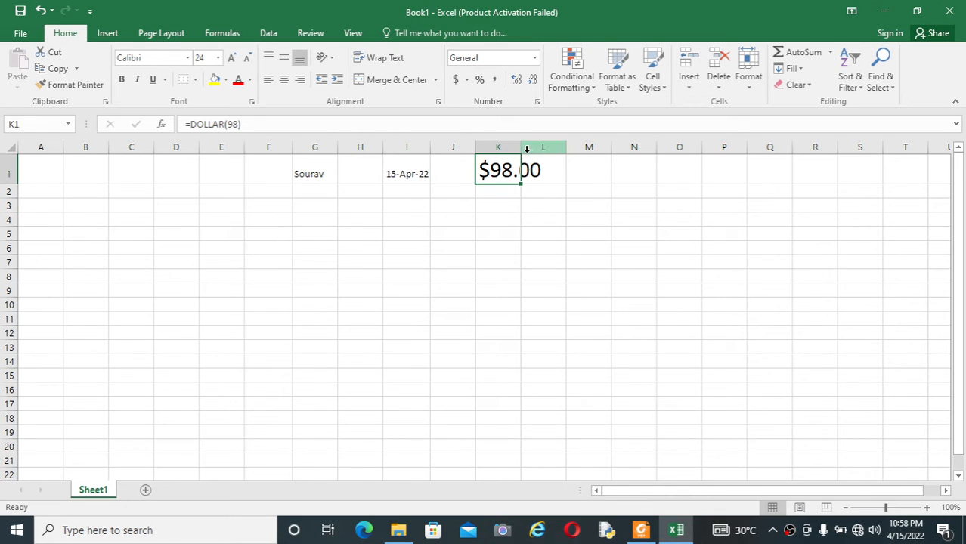
double_click(521, 148)
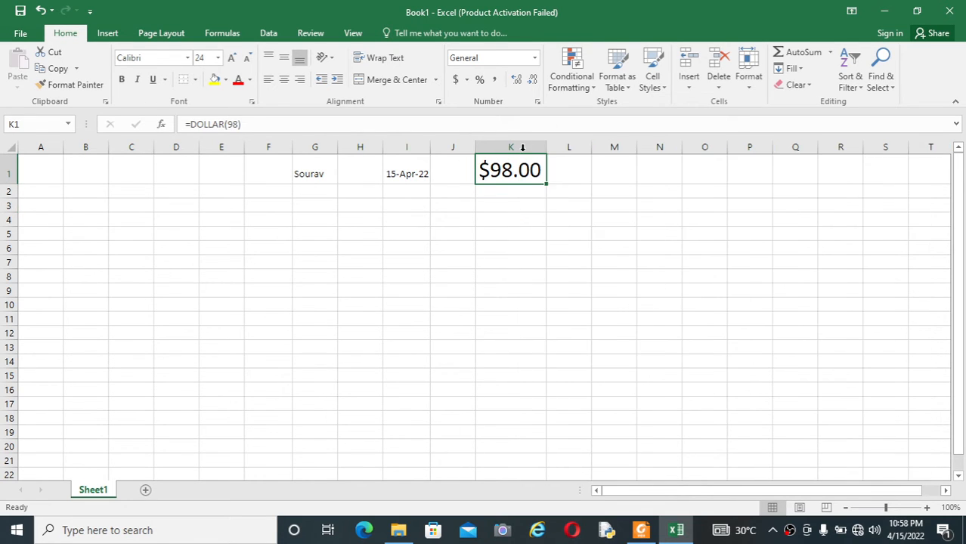
Enlarge the 15-Apr-22 date in I1 to font size 20, then peek at the PDF.
click(402, 174)
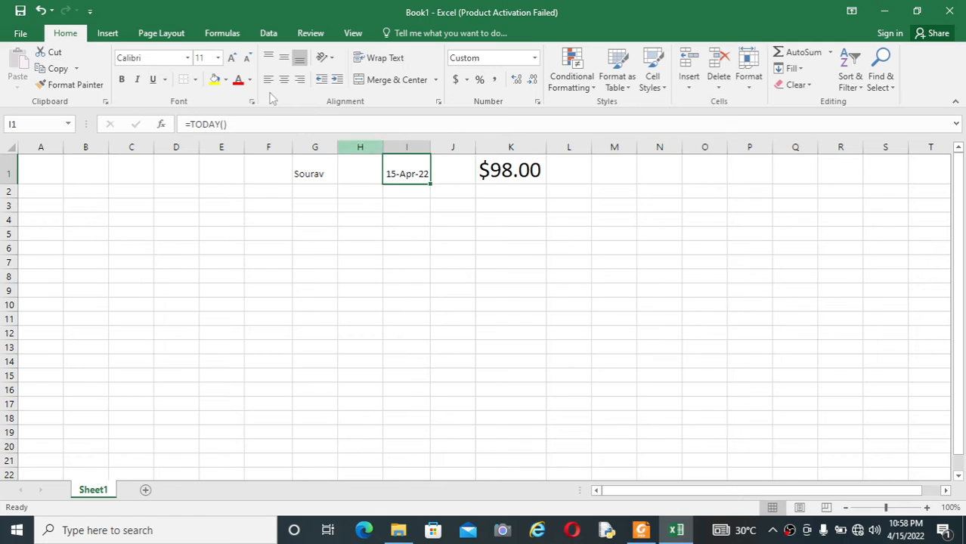
click(218, 57)
click(203, 186)
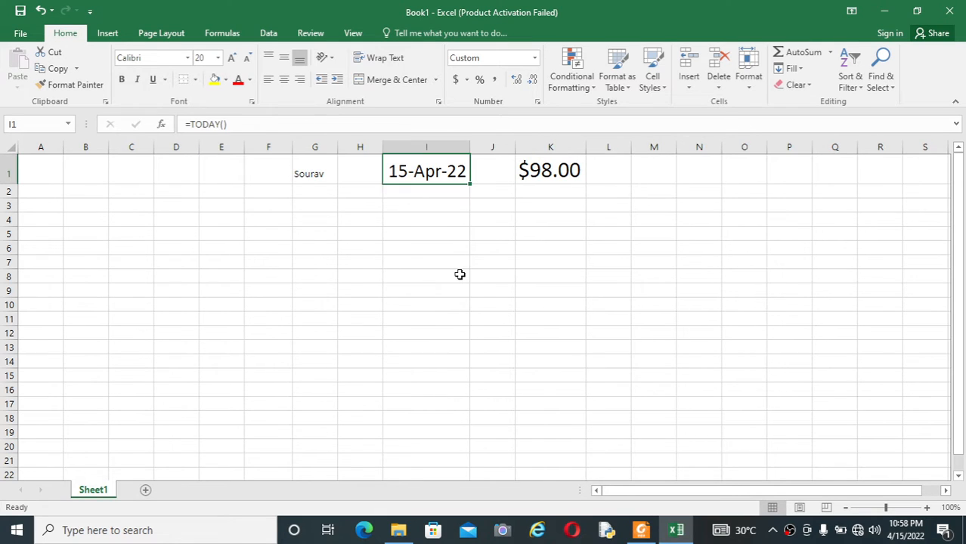
click(460, 275)
click(642, 532)
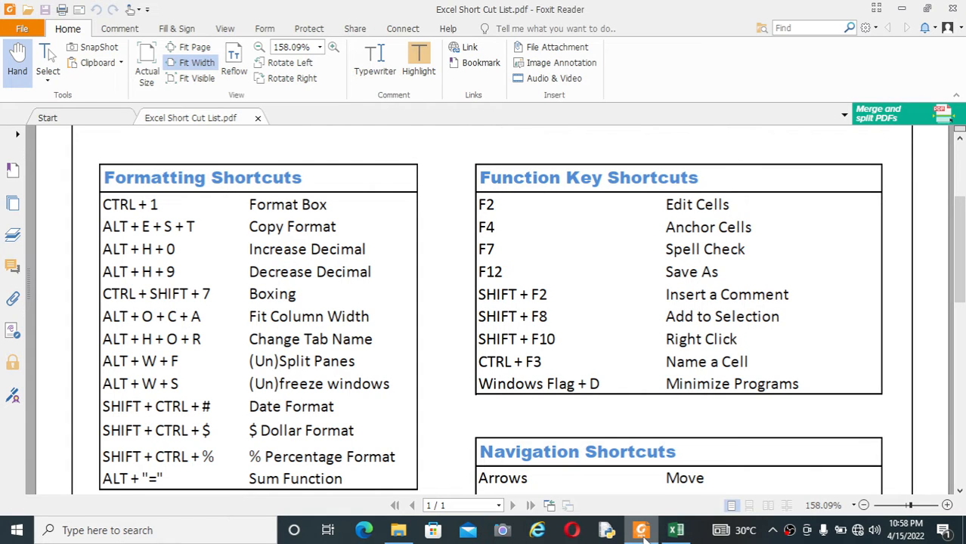
click(642, 532)
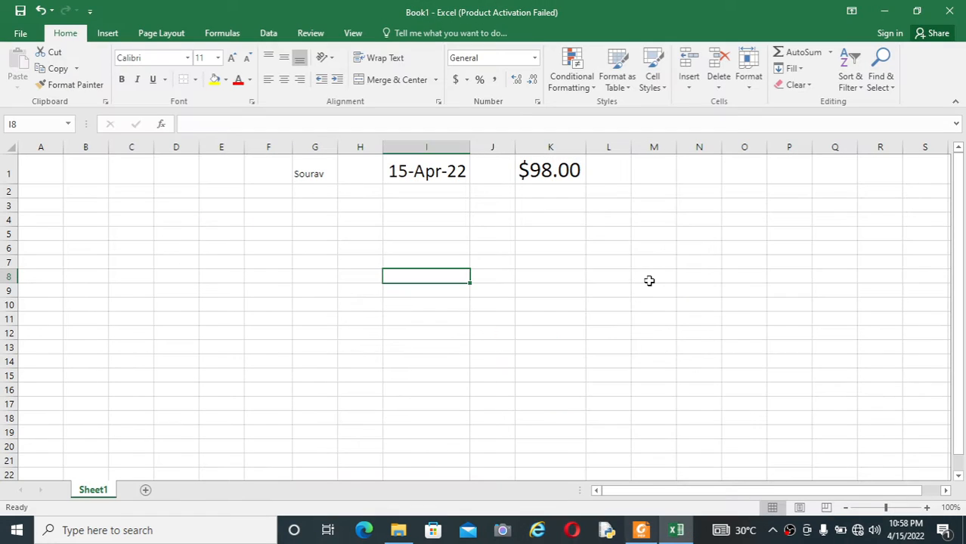
Give M1 percentage format with Ctrl+Shift+% and enter =1/3 to show 33%.
click(642, 170)
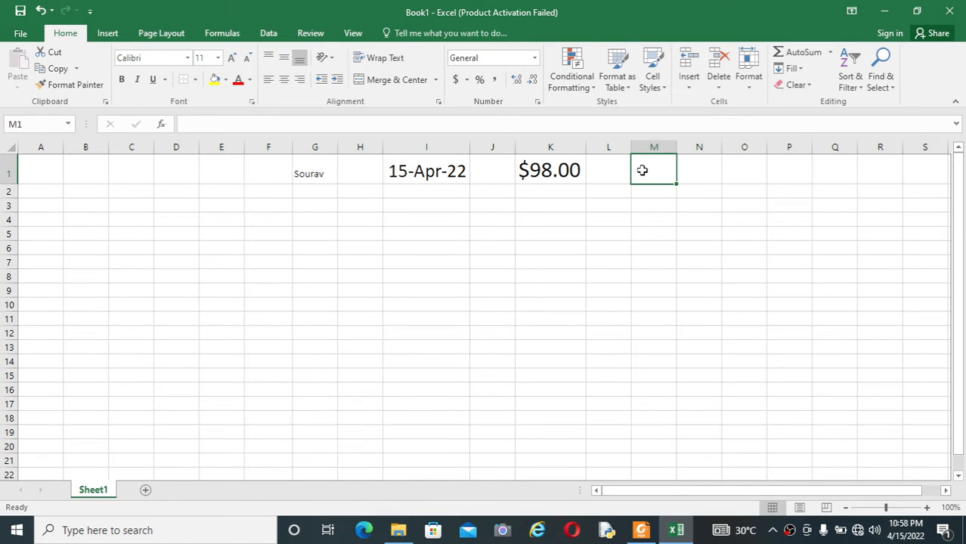
key(ctrl+shift+5)
click(665, 252)
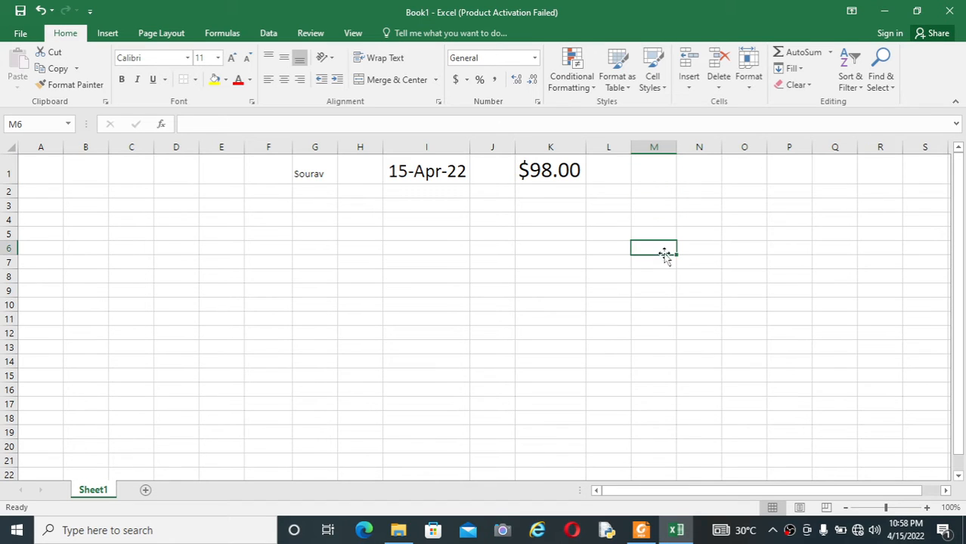
click(656, 173)
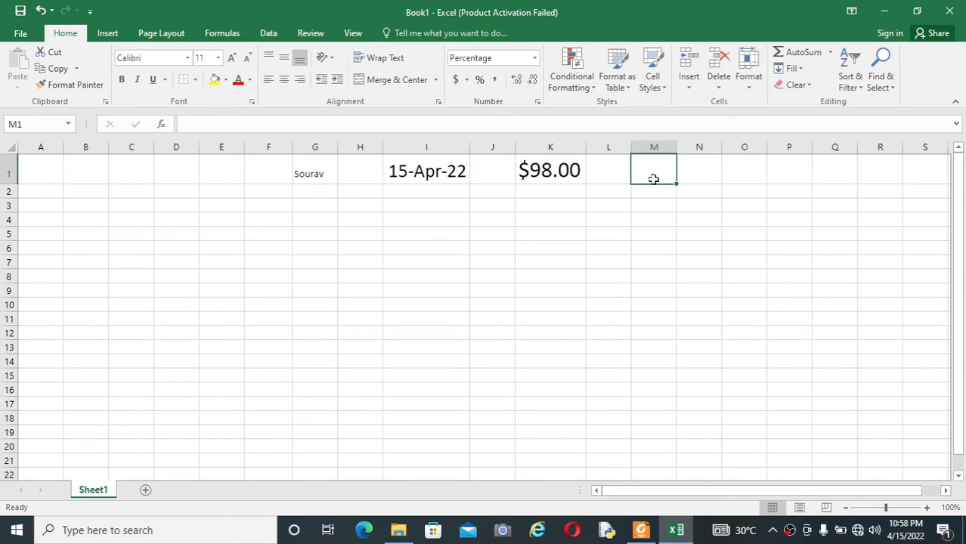
text(=)
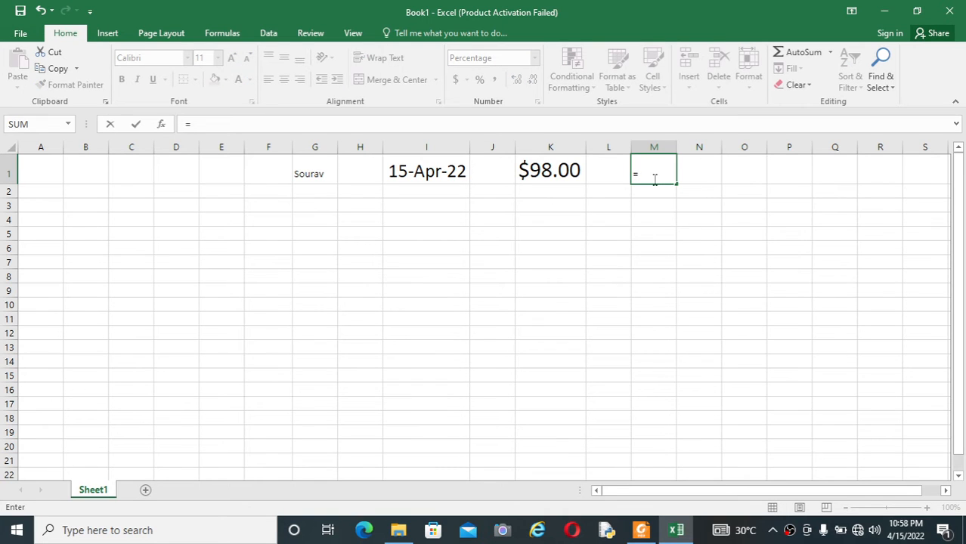
text(1/3)
key(Return)
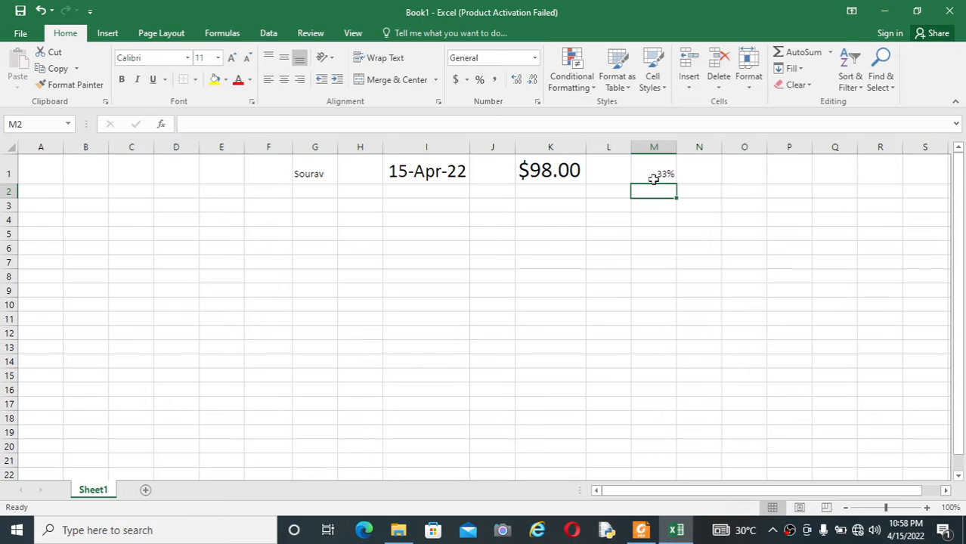
click(654, 179)
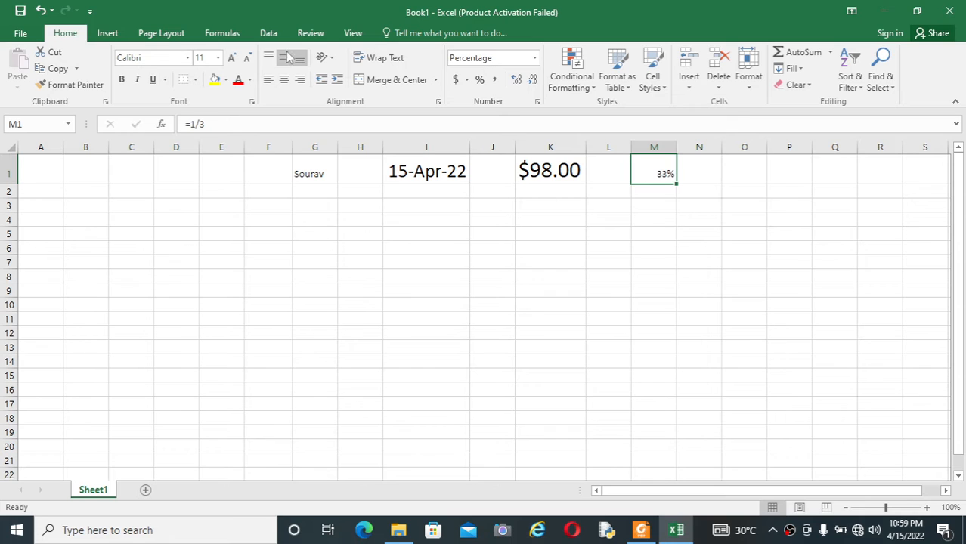
Set M1's 33% to font size 22, review I1, K1 and M1, then show the PDF.
click(218, 58)
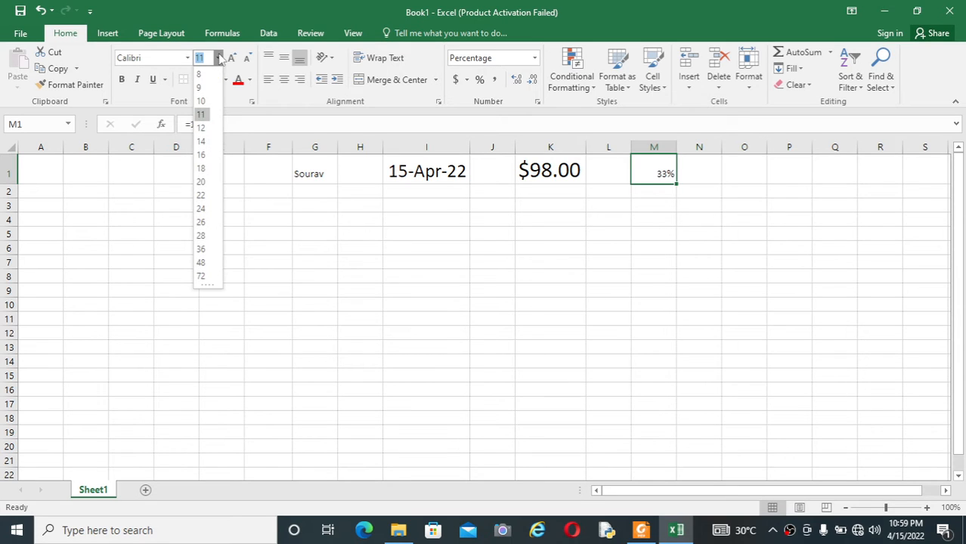
click(200, 194)
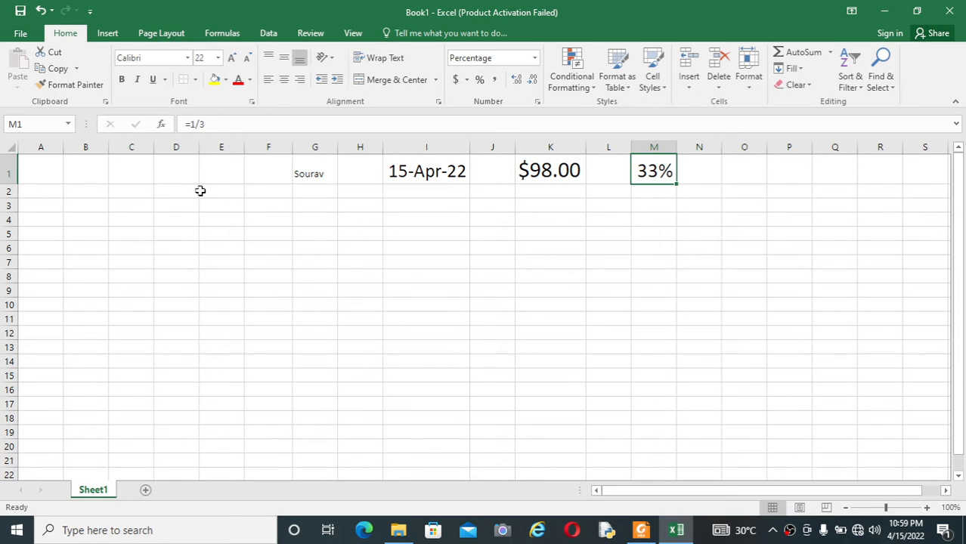
click(660, 230)
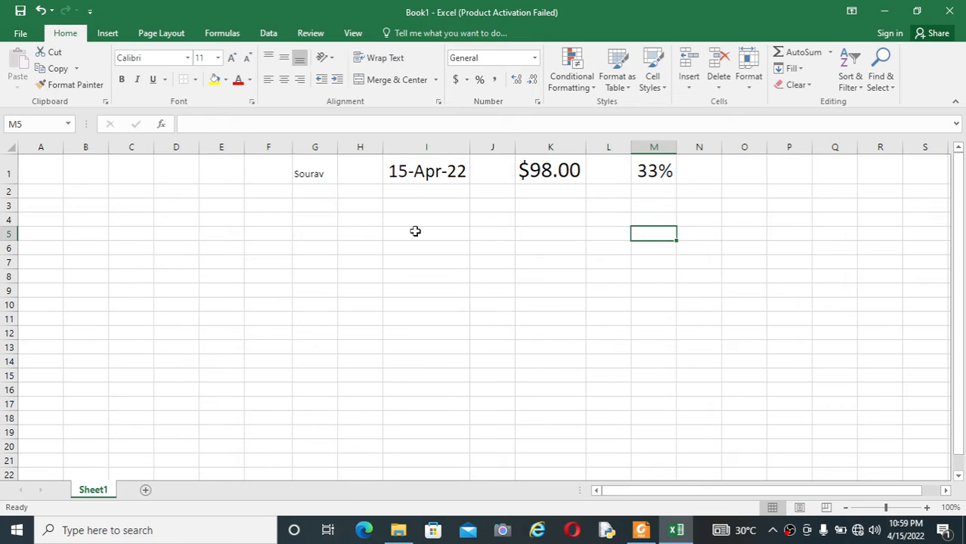
click(650, 174)
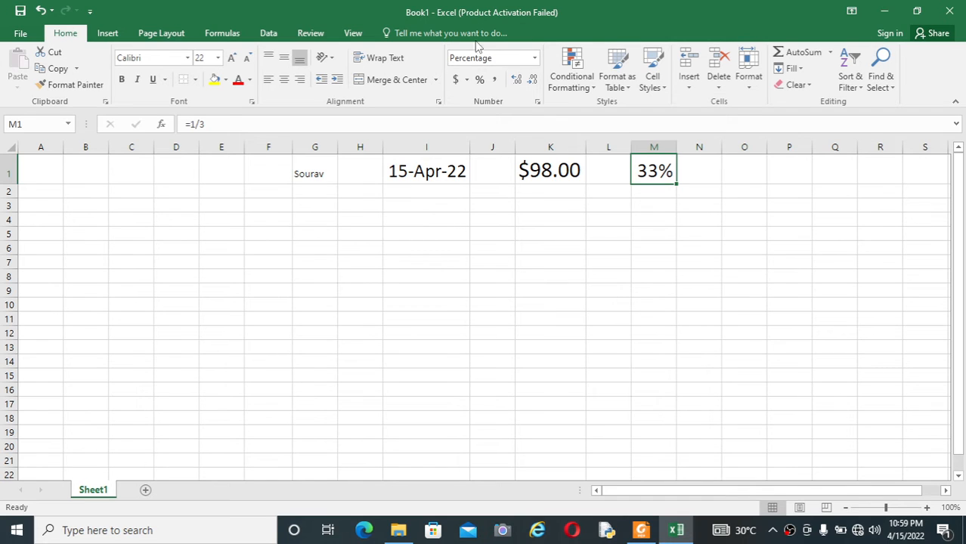
click(407, 174)
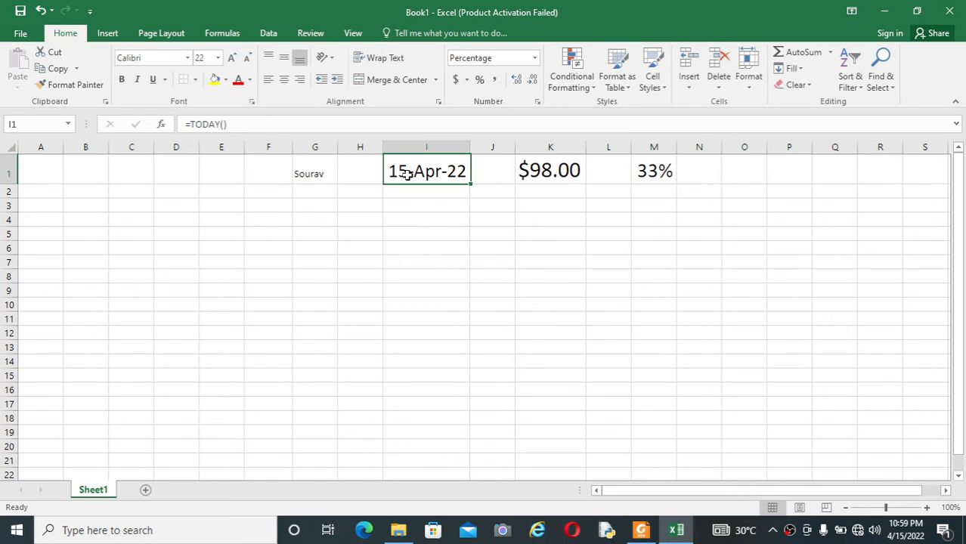
click(511, 176)
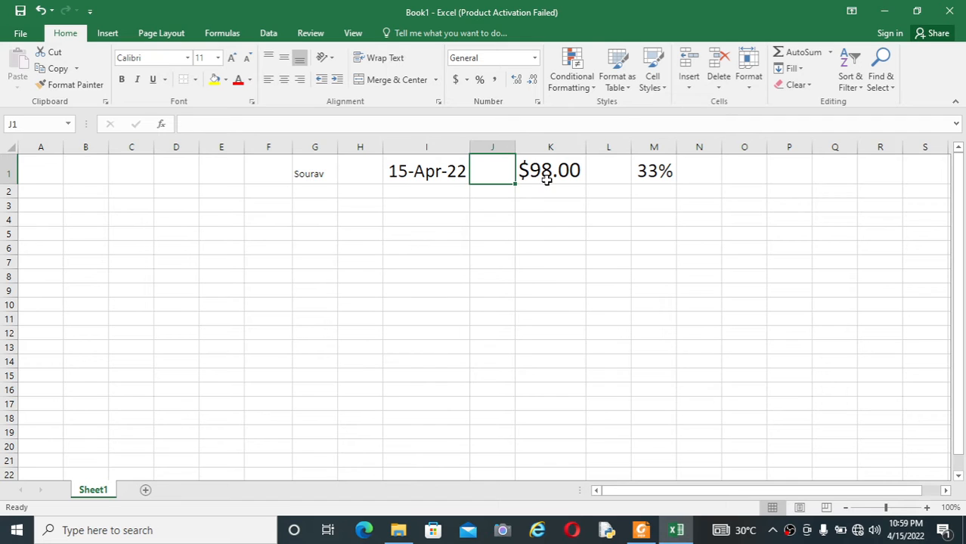
click(546, 178)
click(651, 172)
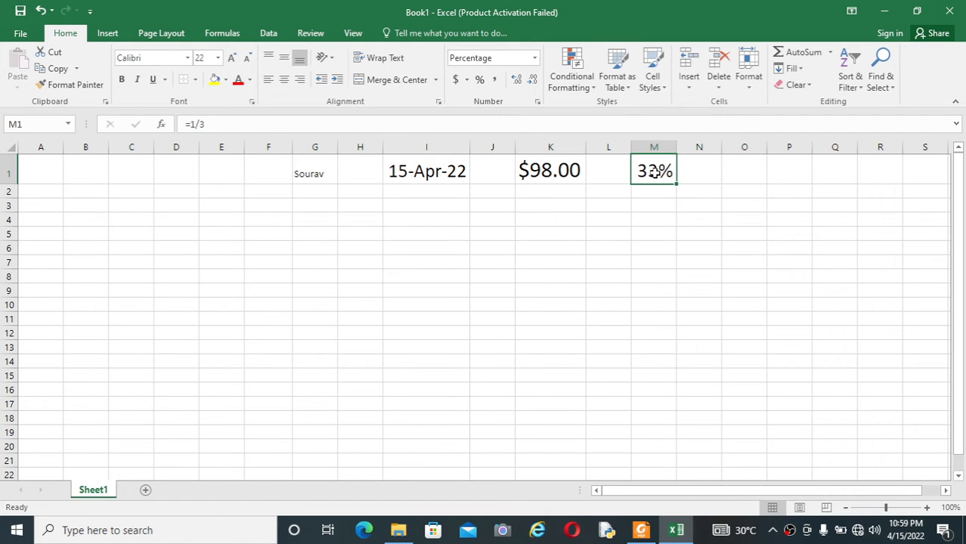
click(641, 530)
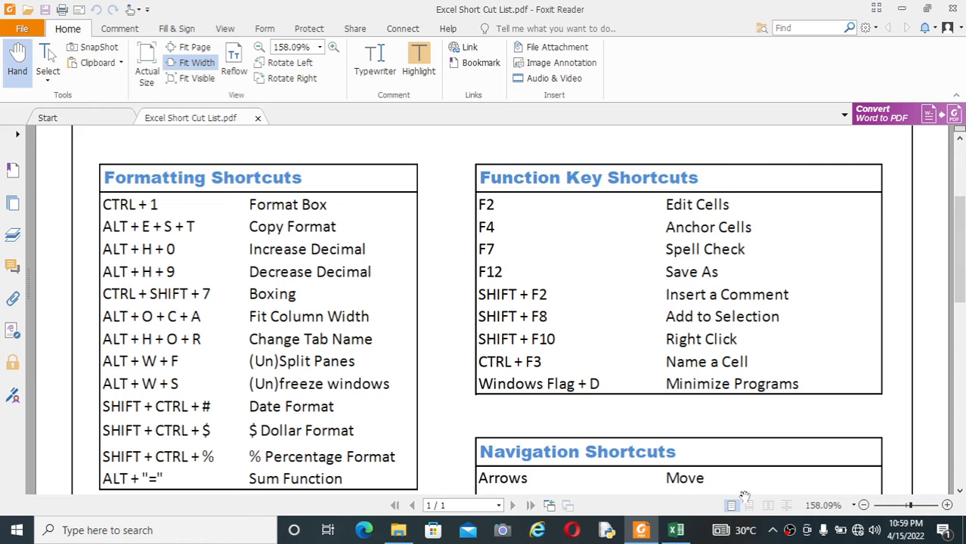
Back in Excel, enter 89 in A1 and 11 in A2.
click(676, 532)
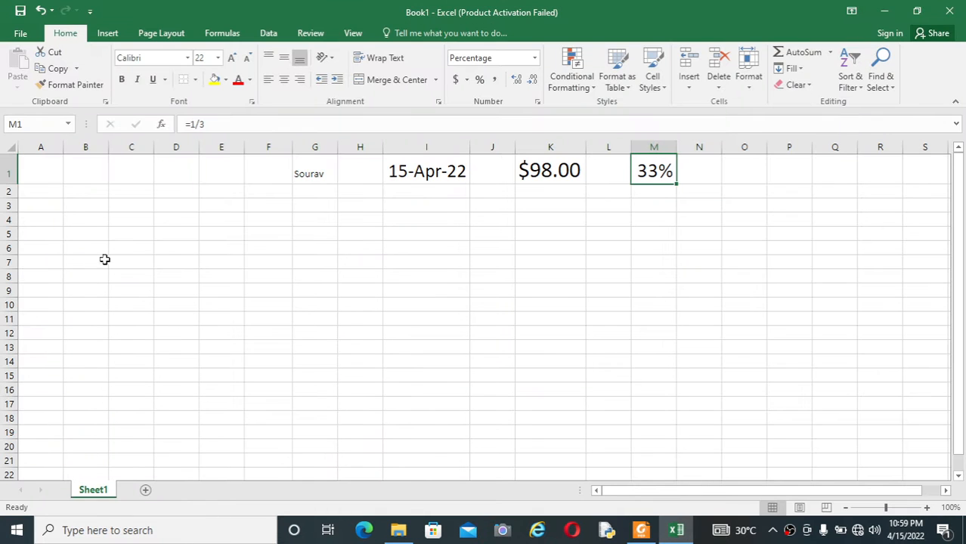
click(46, 166)
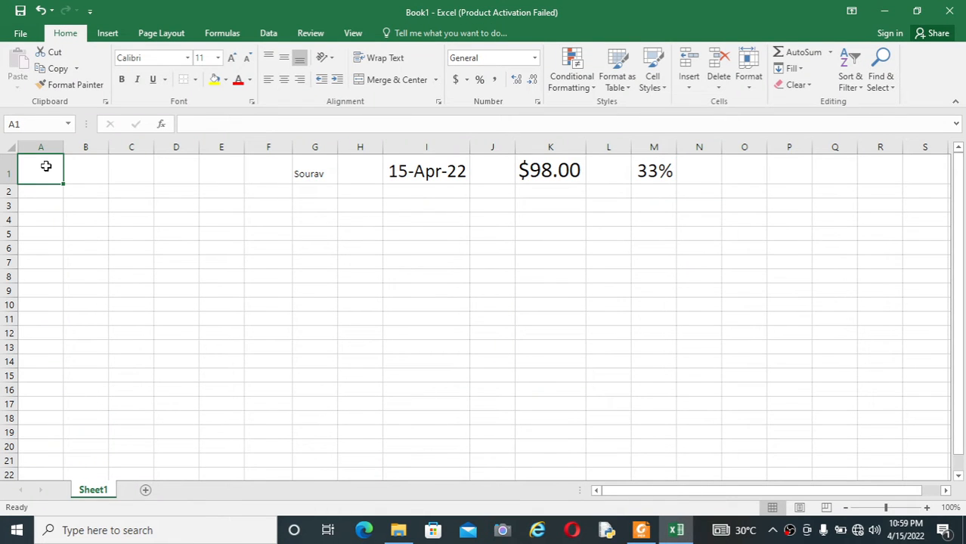
text(89)
key(Return)
text(11)
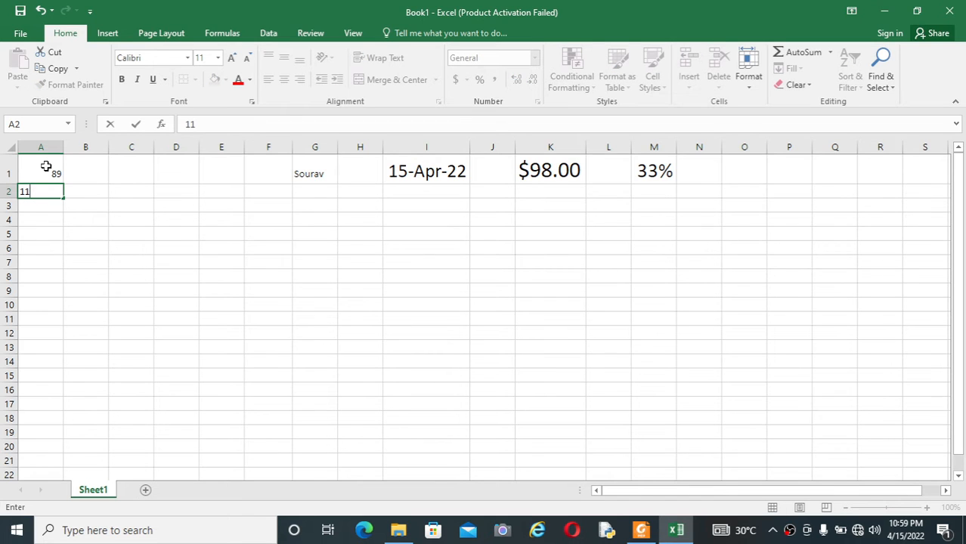
click(104, 240)
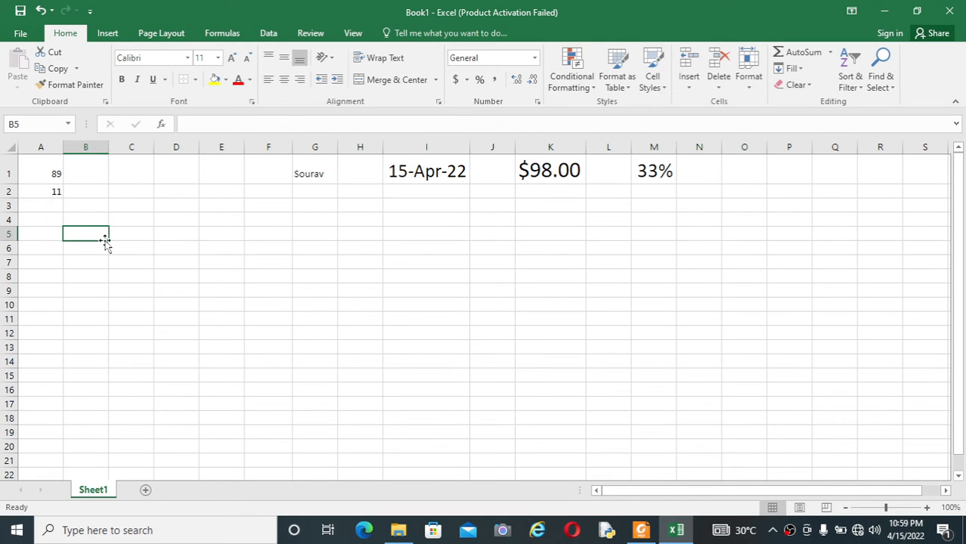
Select A1:A2 and open the Font Size list for them.
click(53, 174)
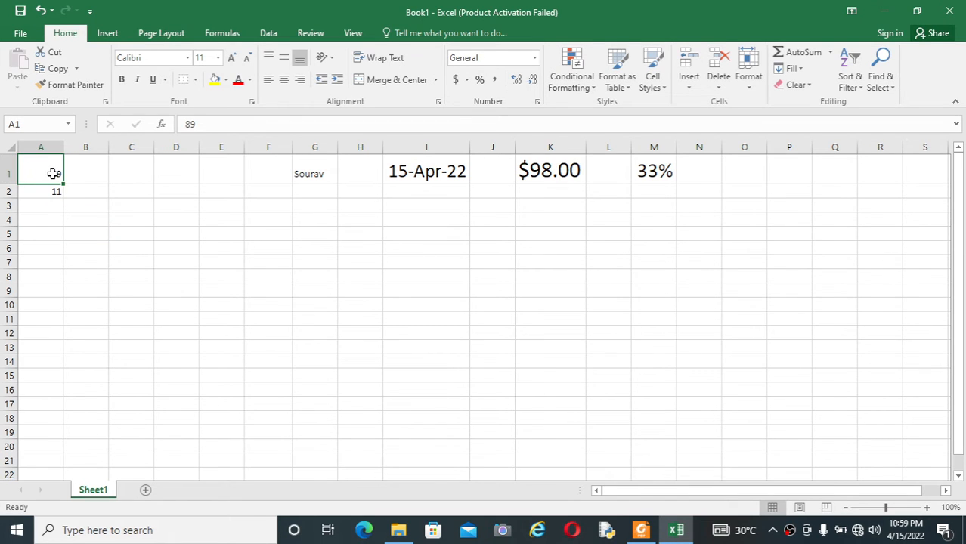
drag(53, 174, 53, 191)
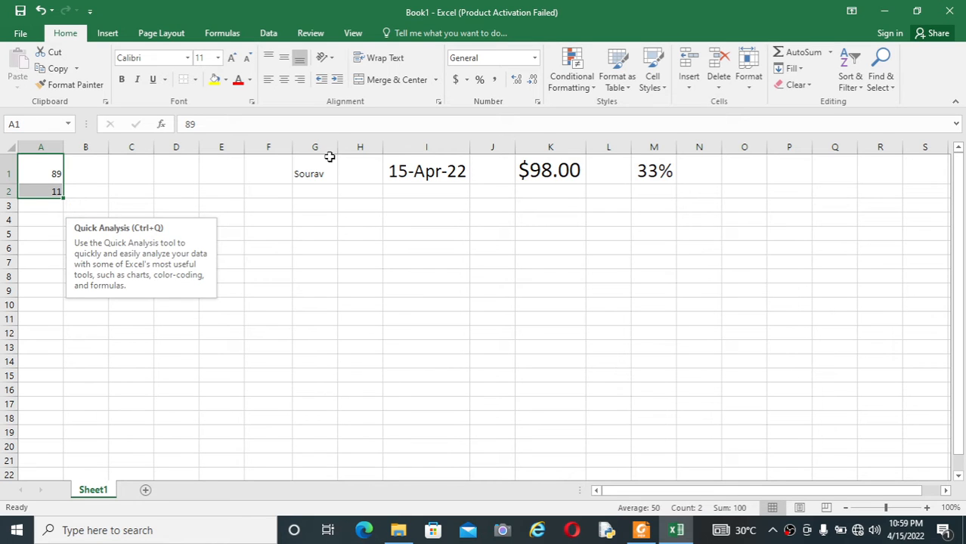
click(218, 58)
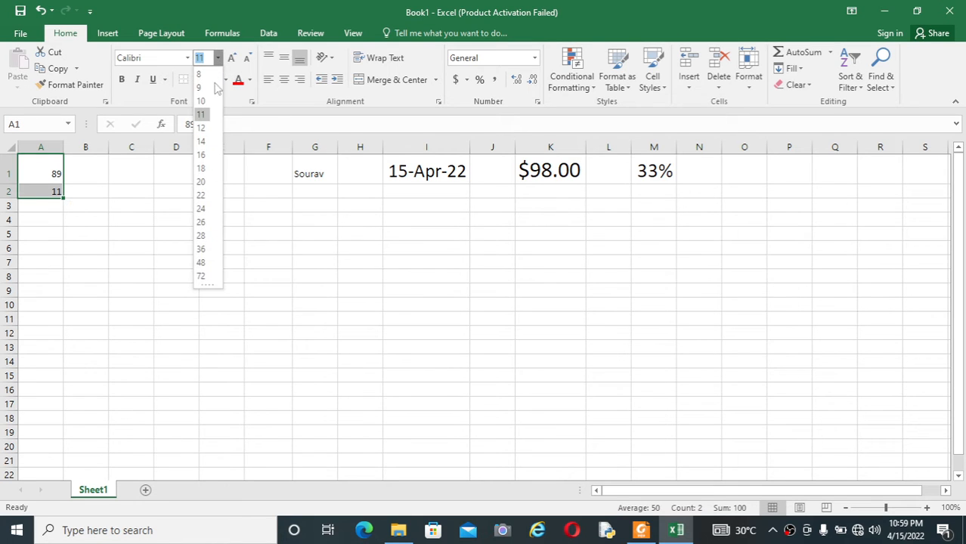
Apply size 26 to A1:A2, then give D1 24-point font and start =SUM(A1:C1) with Alt+=.
click(202, 223)
click(174, 172)
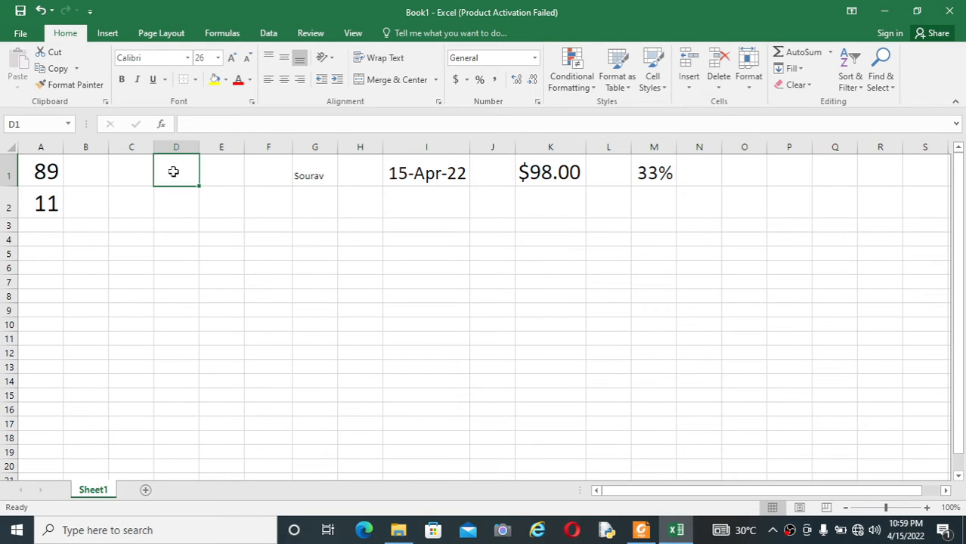
click(218, 58)
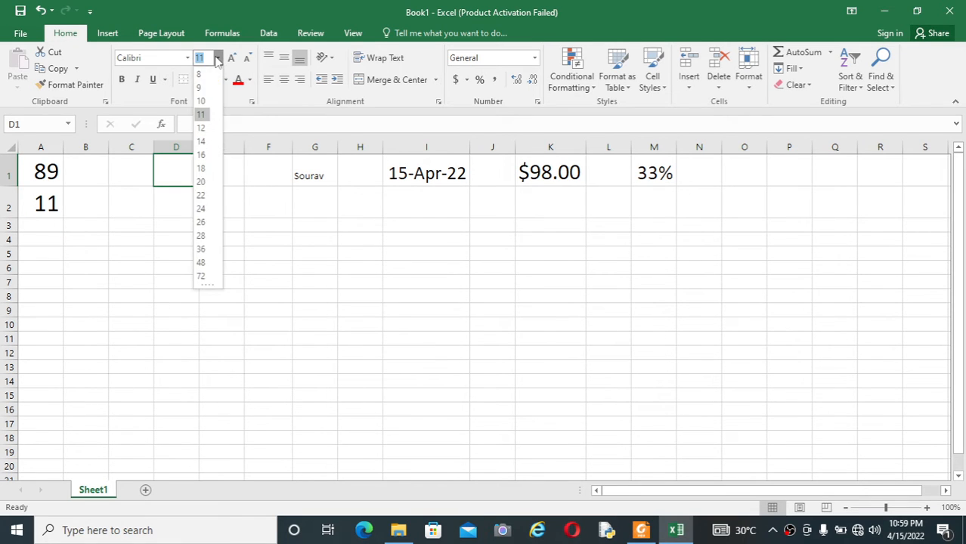
click(203, 209)
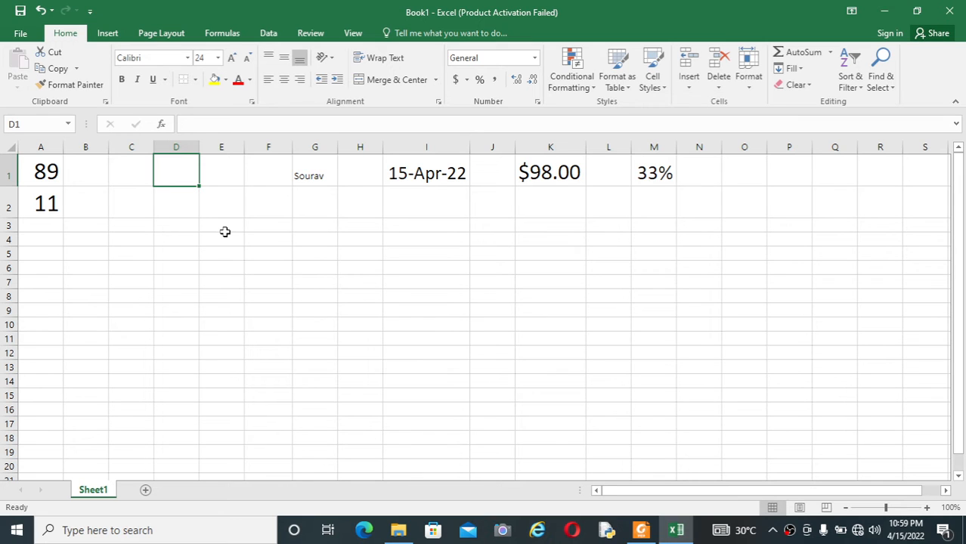
key(alt+equal)
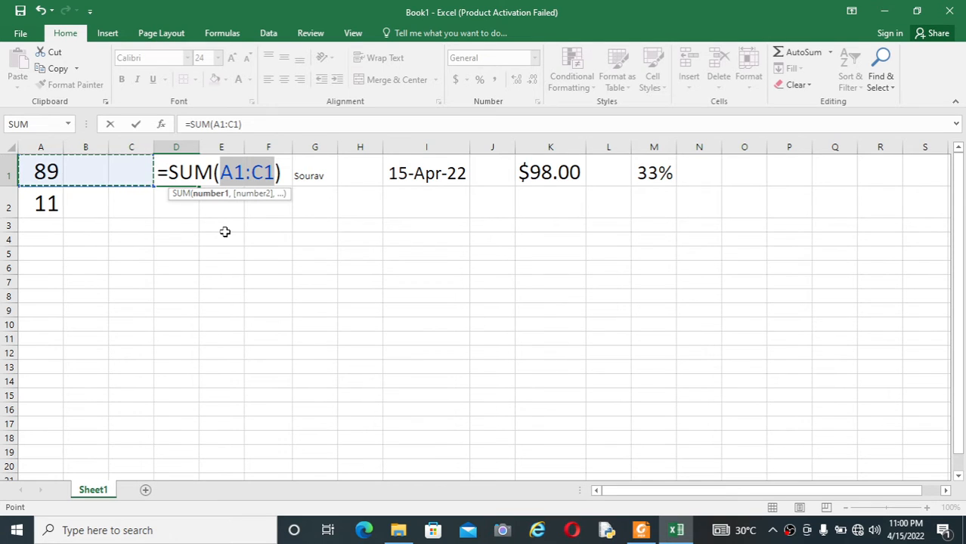
Change D1's range to =SUM(A1:A2) so it shows 100, then bring up the shortcut list PDF.
click(274, 172)
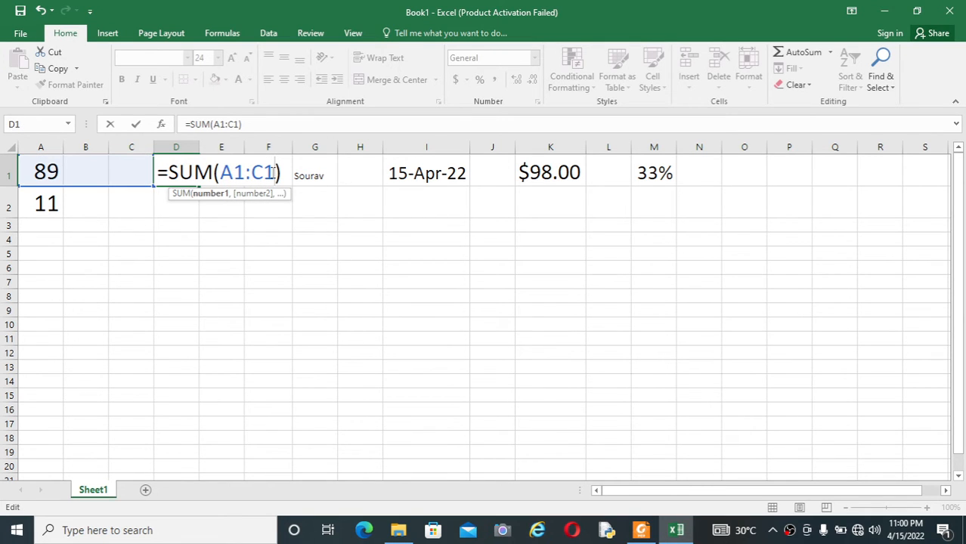
key(BackSpace)
key(BackSpace)
text(A@)
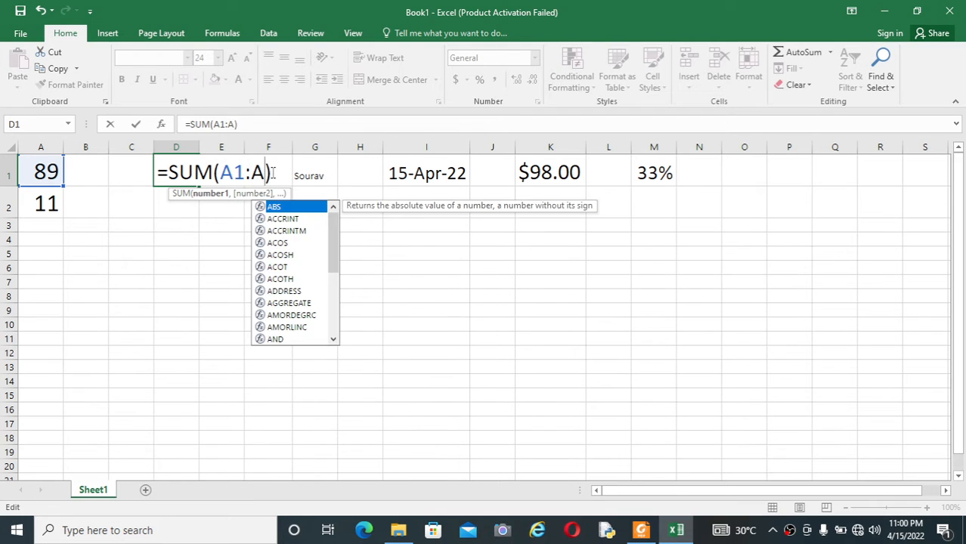
key(BackSpace)
text(2)
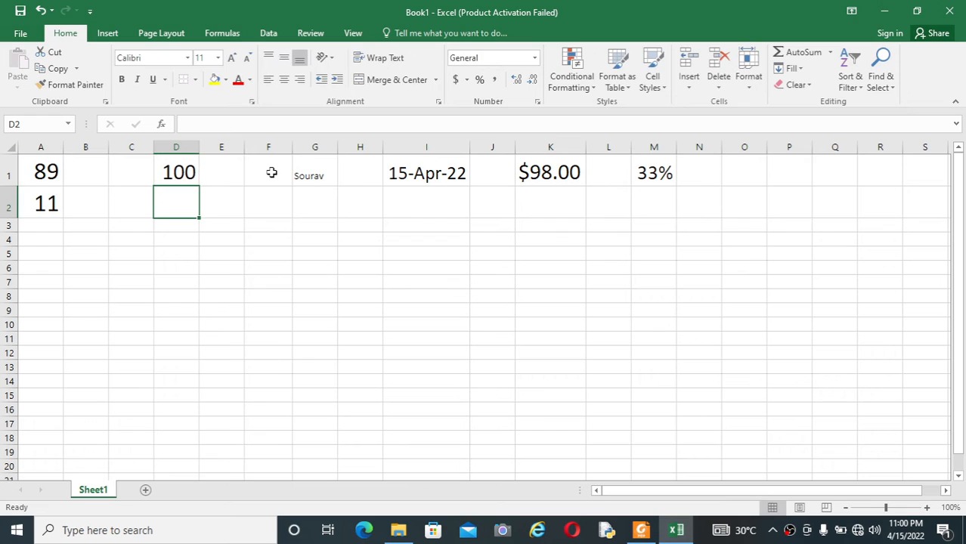
click(173, 173)
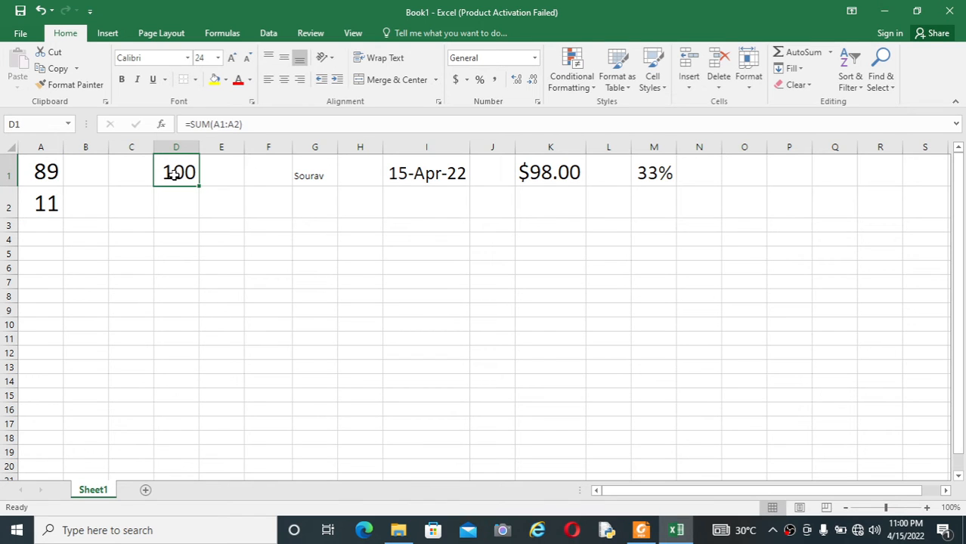
click(641, 530)
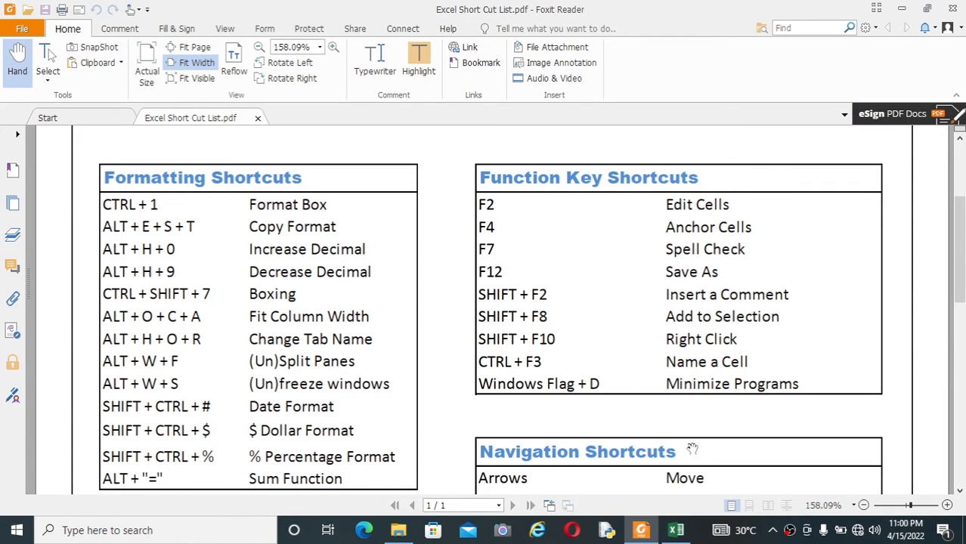
Back in Book1, reopen I1's TODAY formula and commit it unchanged.
click(677, 531)
click(464, 309)
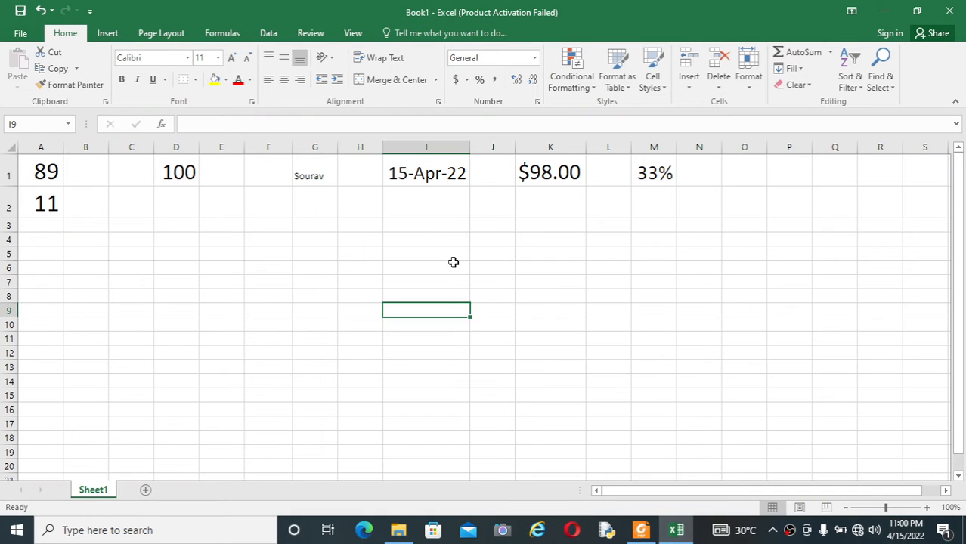
click(428, 173)
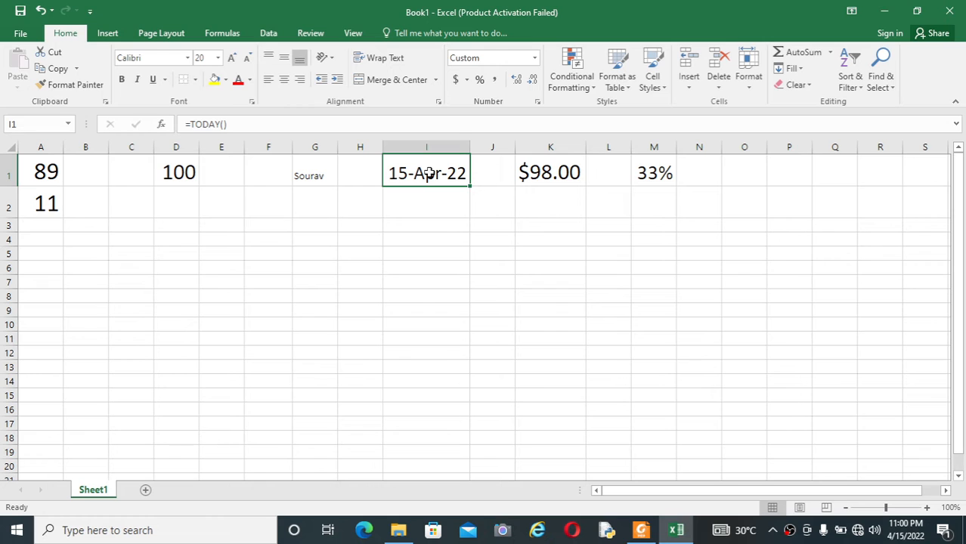
double_click(428, 174)
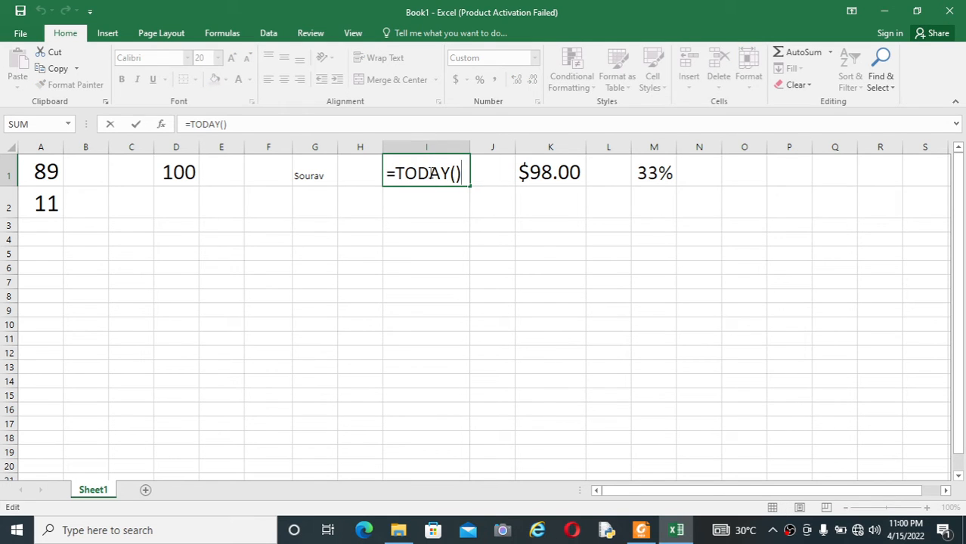
key(Return)
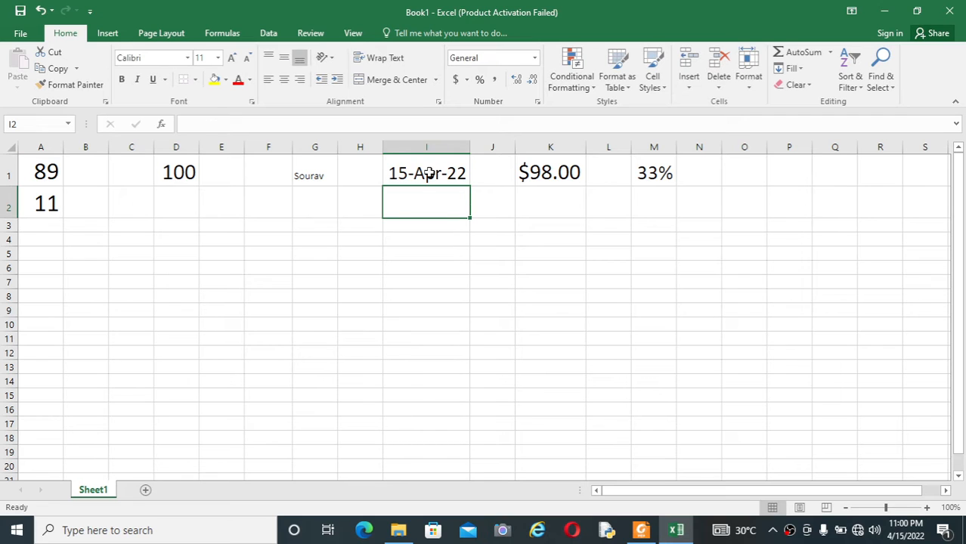
Reopen K1's DOLLAR formula with F2 and commit it unchanged.
click(428, 173)
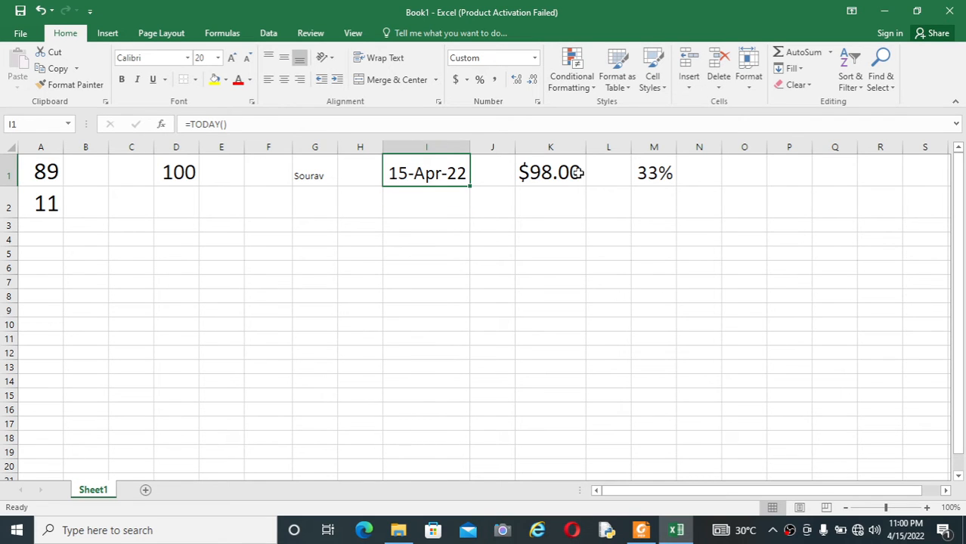
click(527, 175)
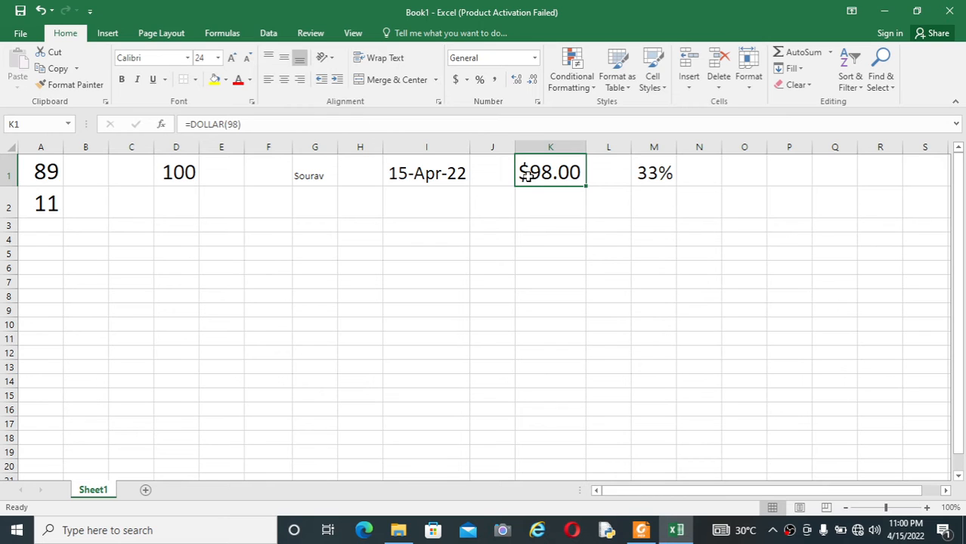
key(F2)
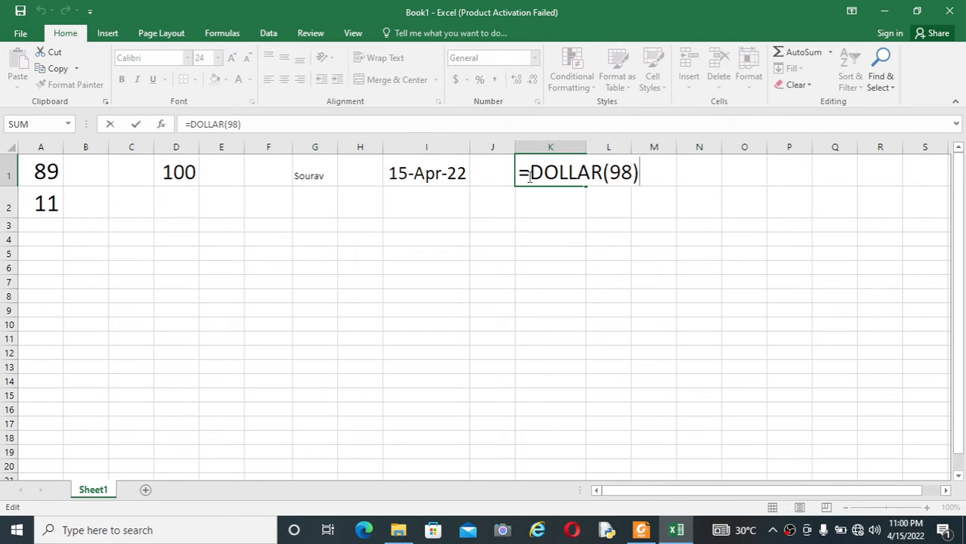
key(Return)
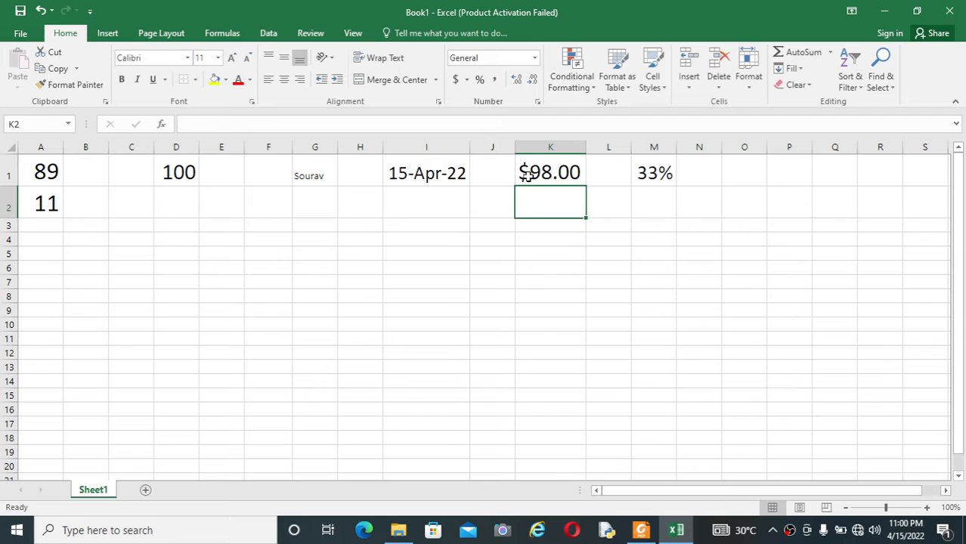
Review G1's name text and D1's sum formula, leaving D1 at 100, then return to the PDF.
click(303, 175)
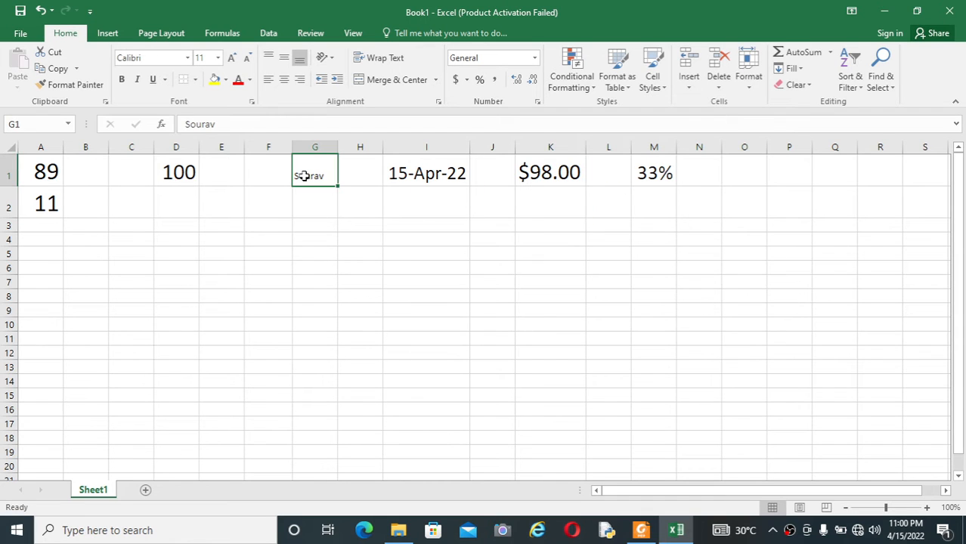
key(F2)
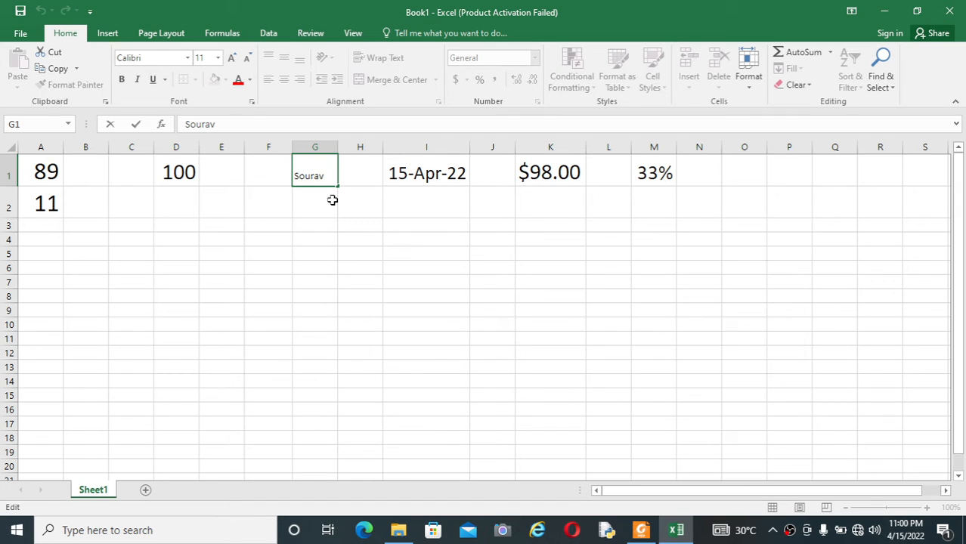
click(183, 177)
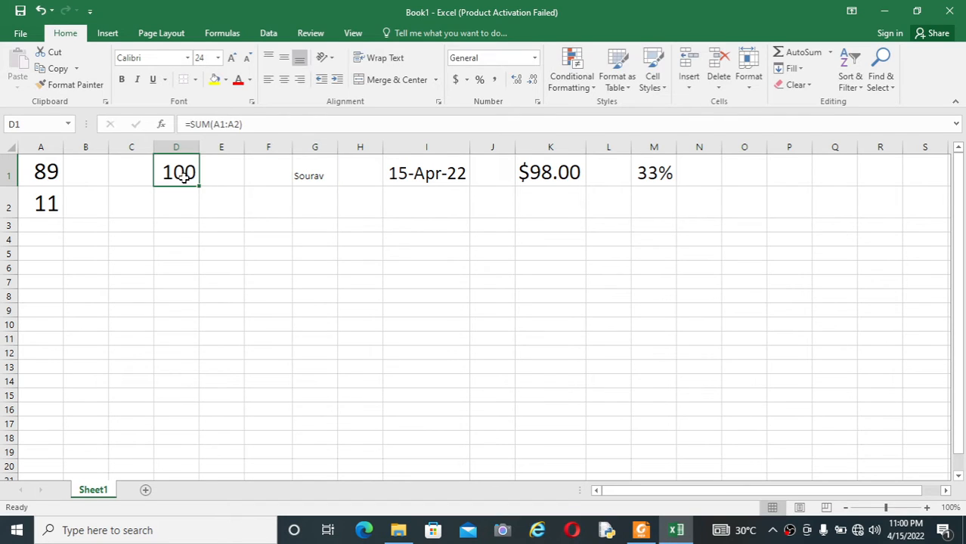
double_click(183, 177)
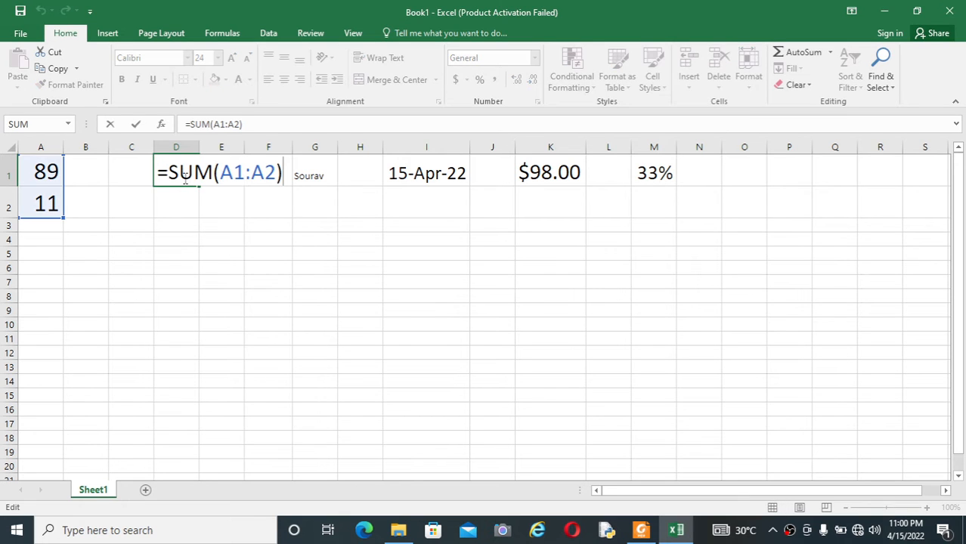
key(Return)
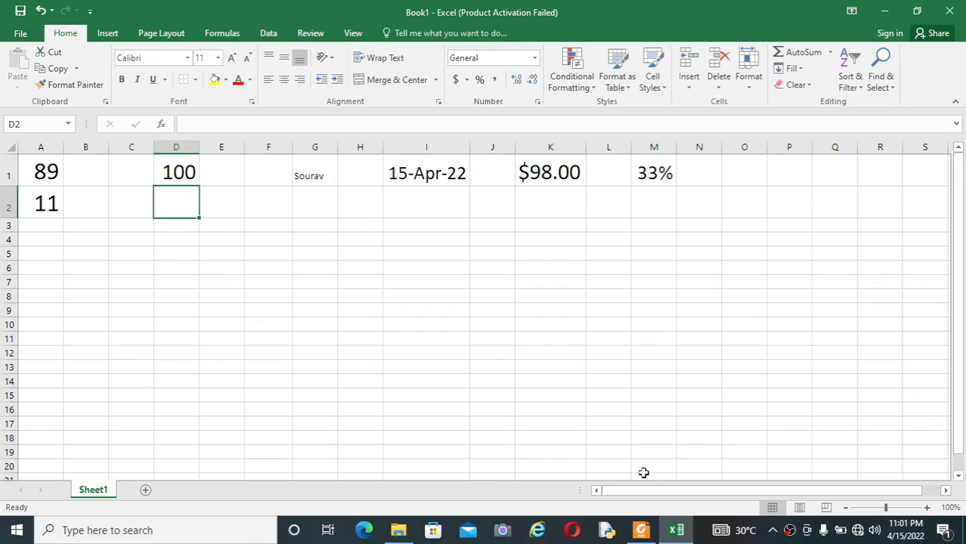
click(641, 532)
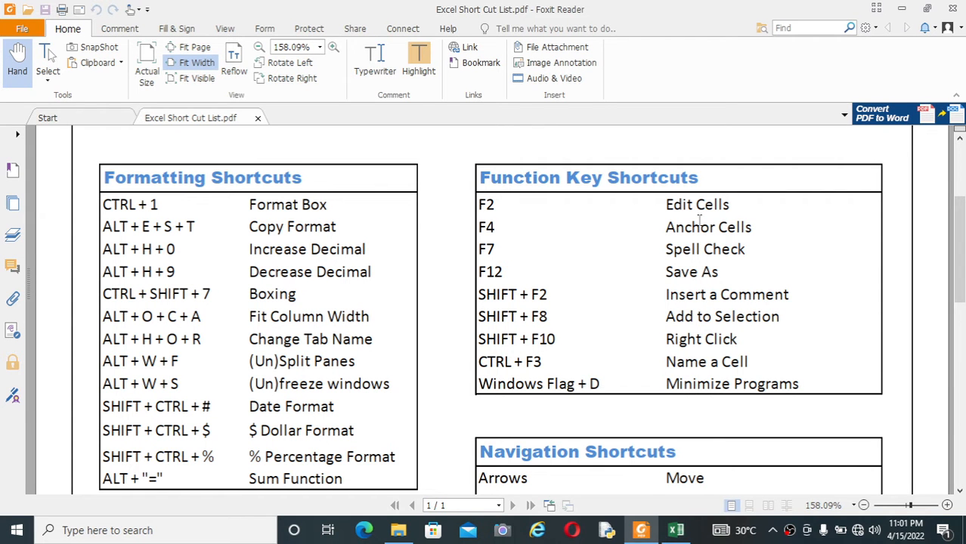
Back in Excel, reopen D1's =SUM(A1:A2) formula and leave it unchanged at 100.
click(677, 531)
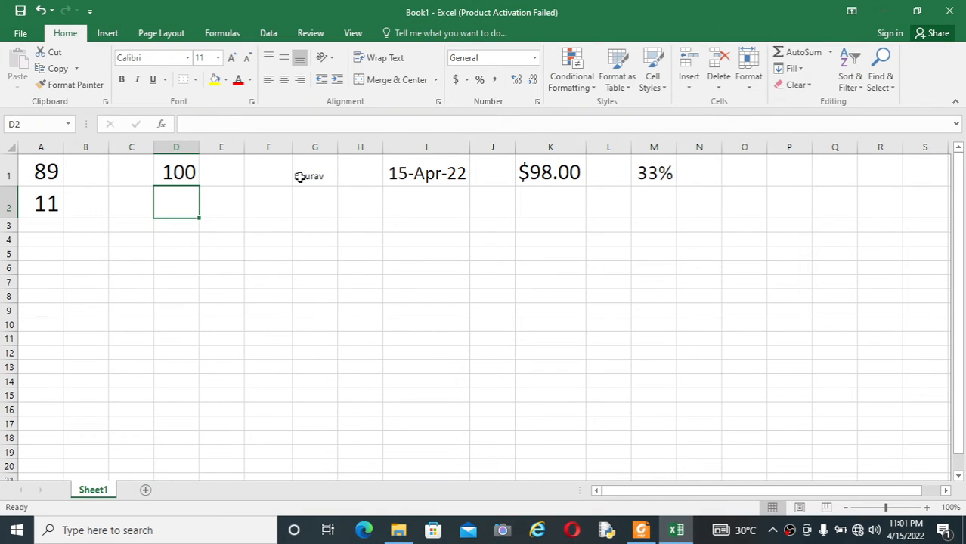
click(394, 174)
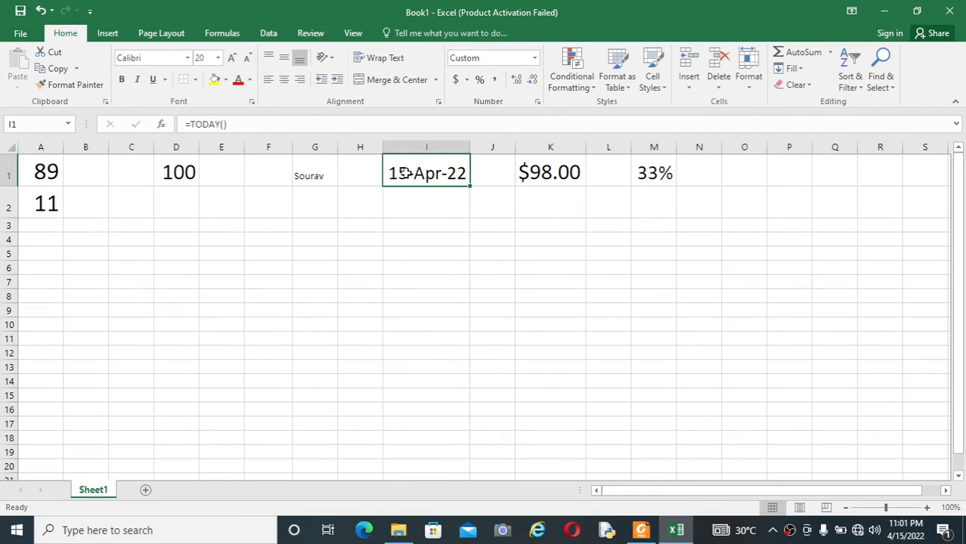
click(188, 173)
double_click(188, 172)
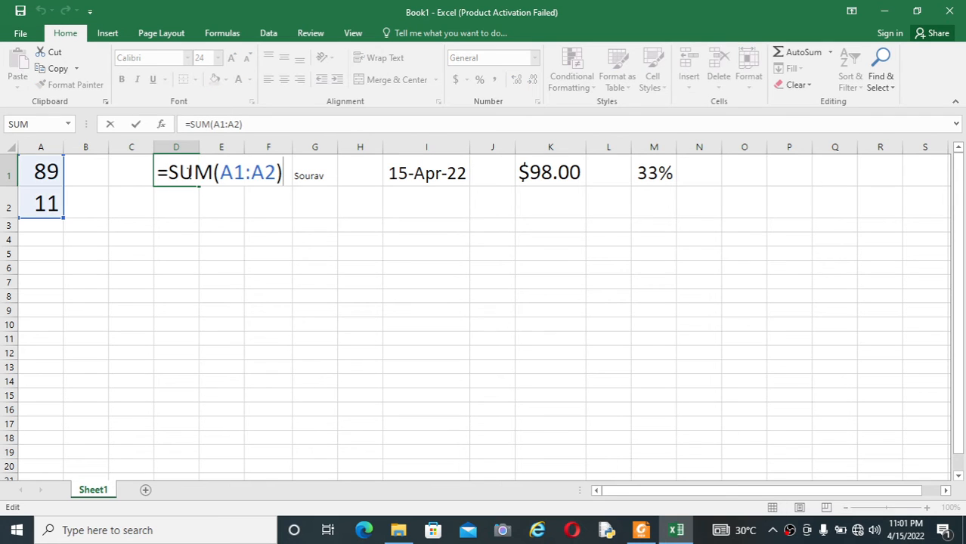
click(276, 172)
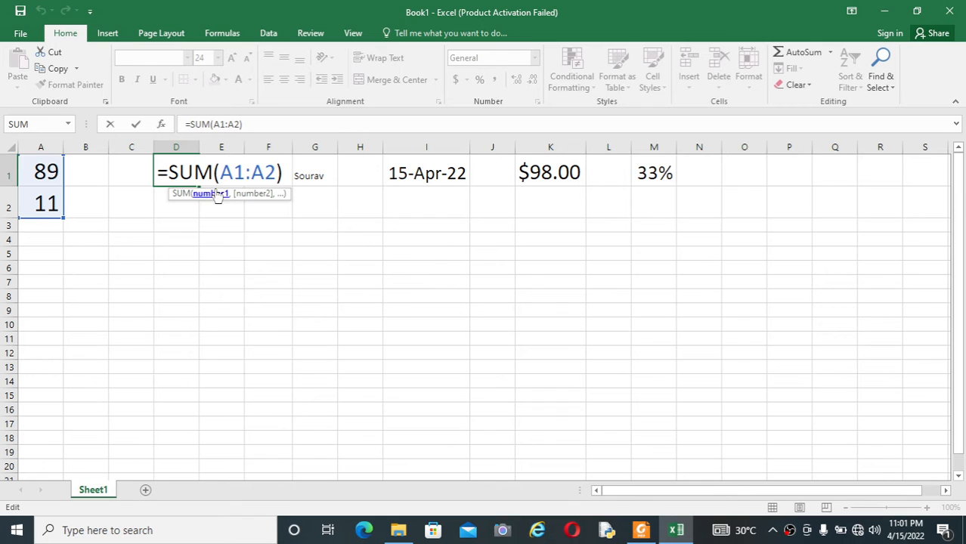
click(257, 237)
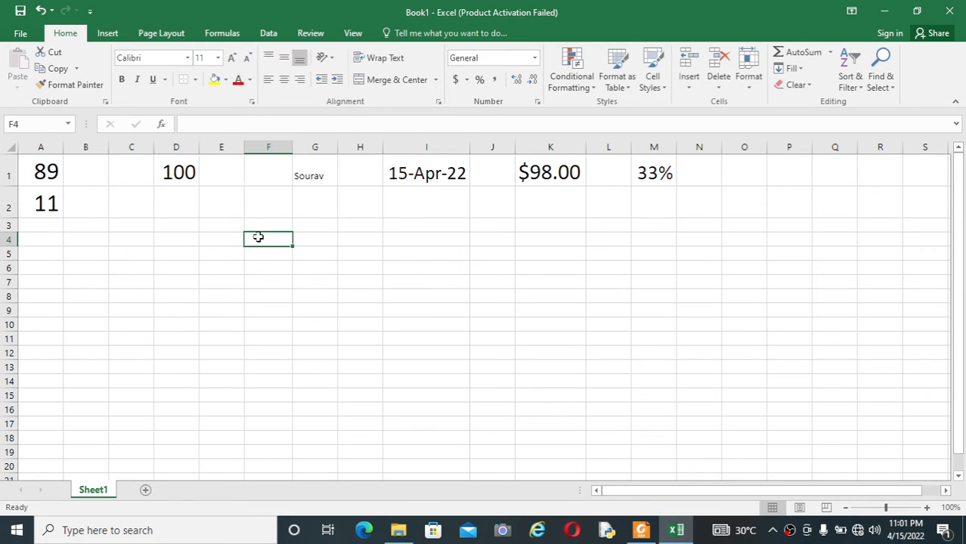
Enter 10 in cell A3.
click(51, 227)
text(10)
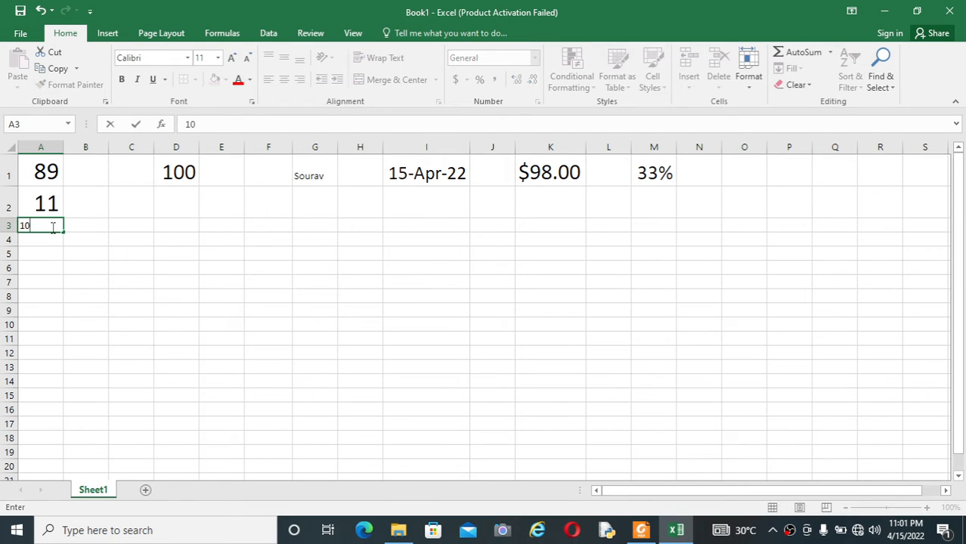
click(147, 266)
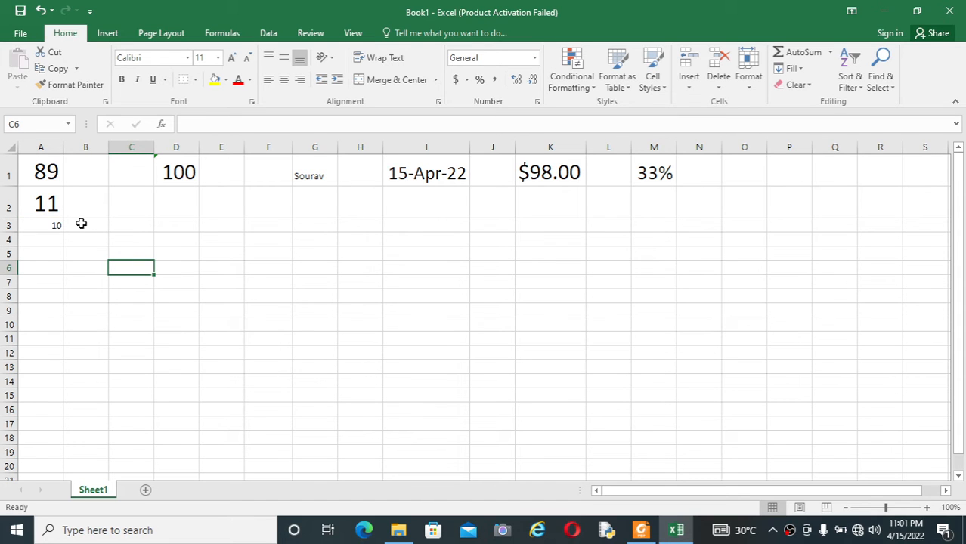
Change A3's font size to 18, then to 24.
click(51, 225)
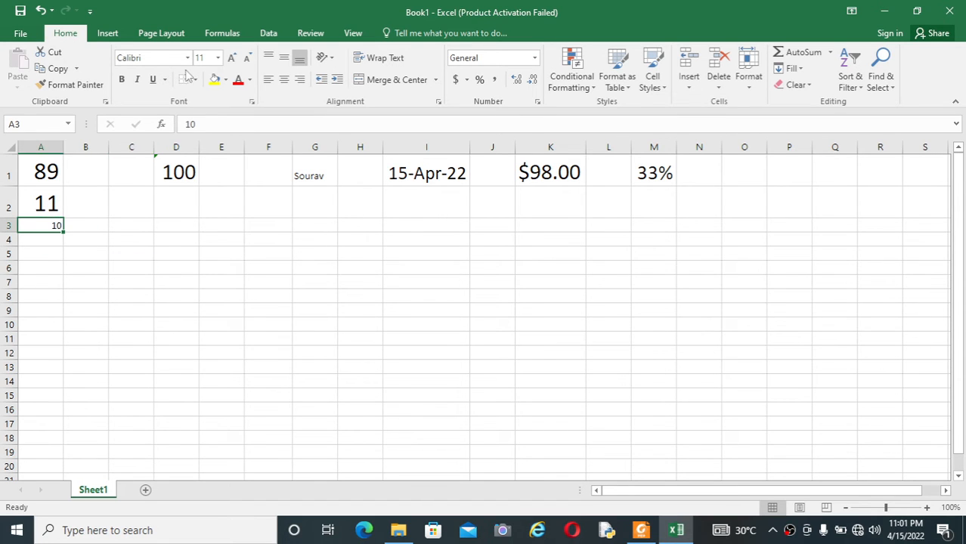
click(218, 59)
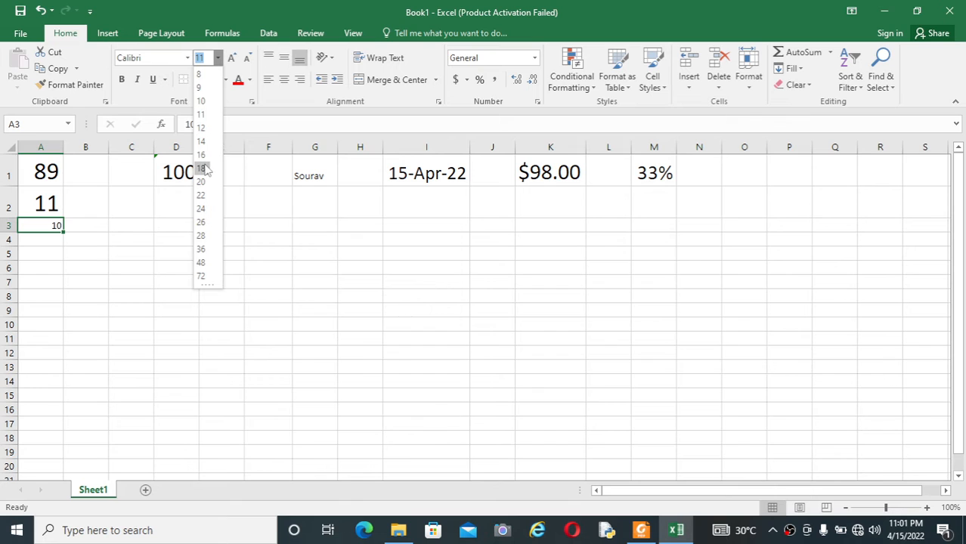
click(201, 168)
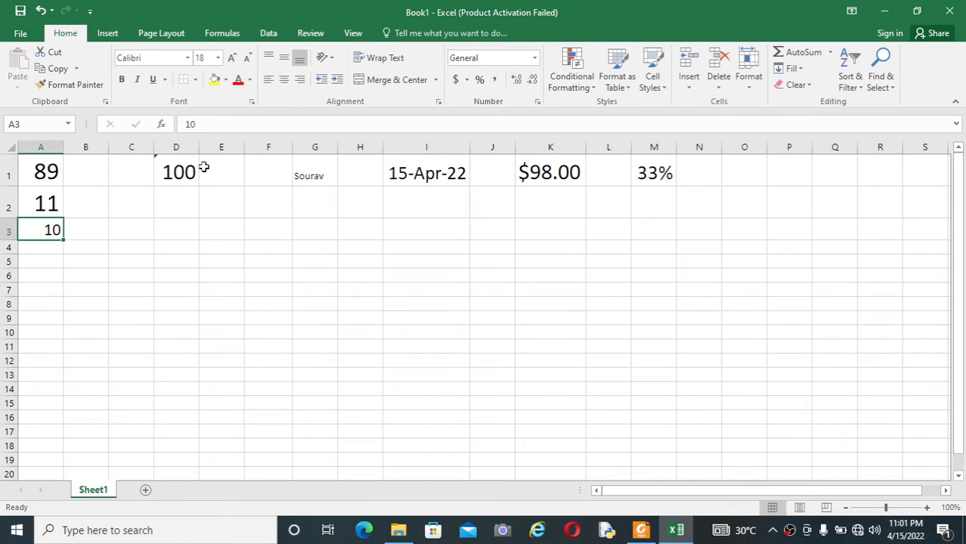
click(218, 58)
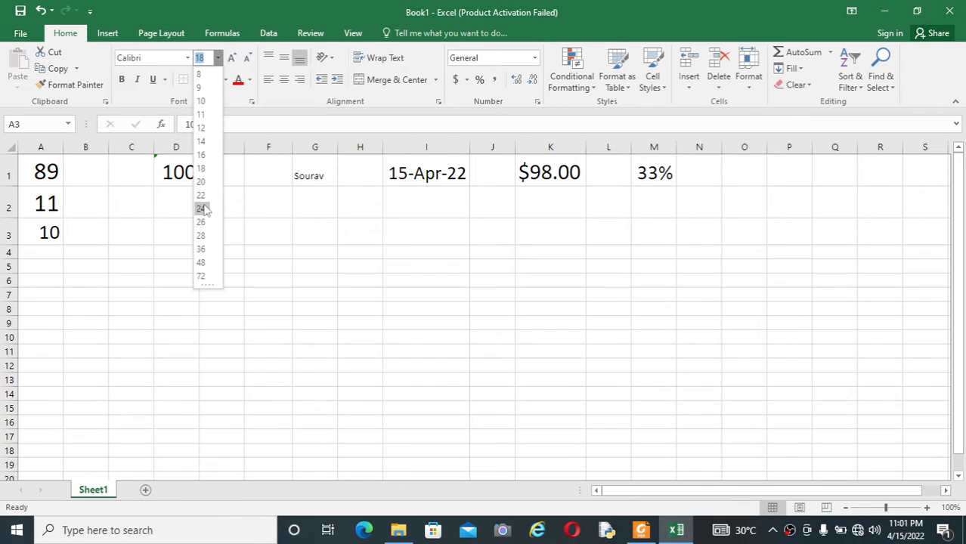
click(201, 209)
click(184, 172)
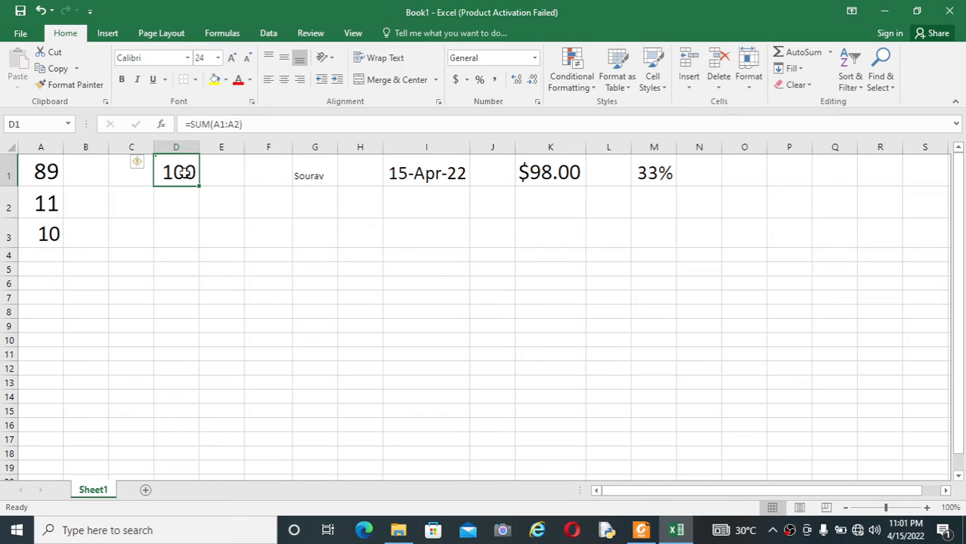
Edit D1's formula to =SUM(A1:A3) so it totals 110.
double_click(184, 172)
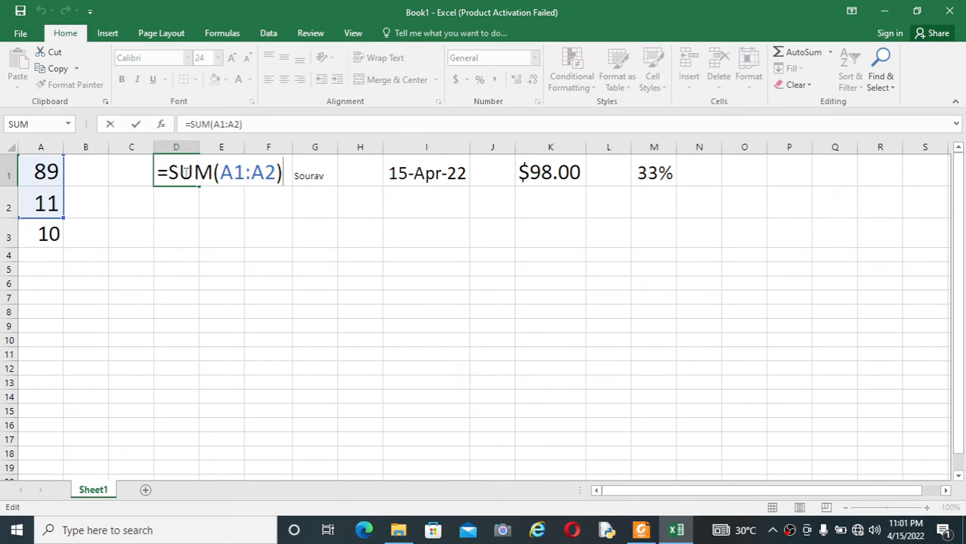
click(273, 175)
key(BackSpace)
text(3)
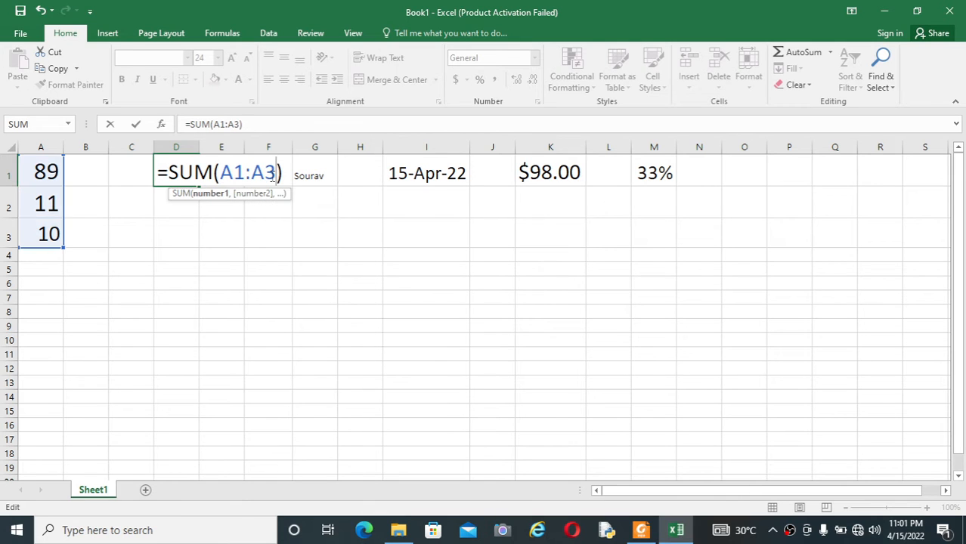
key(Return)
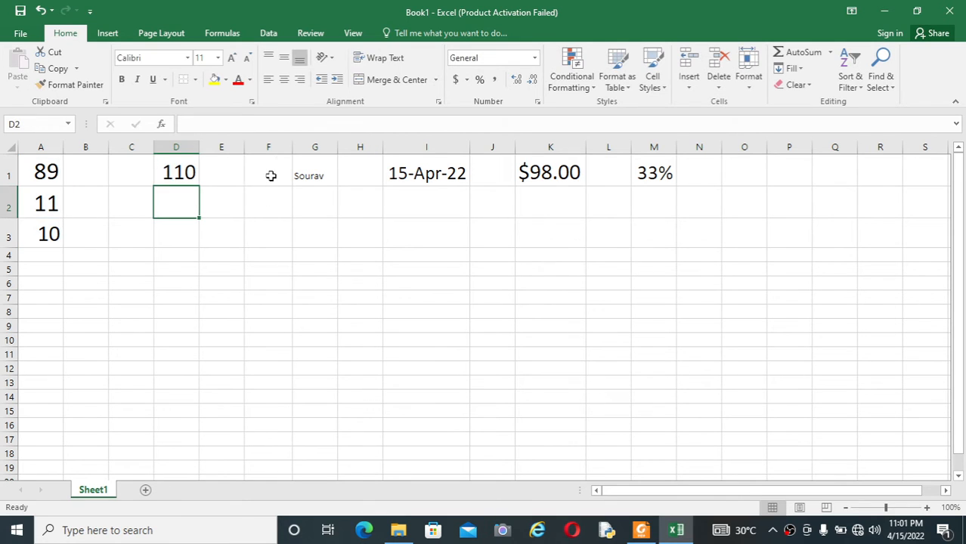
click(177, 176)
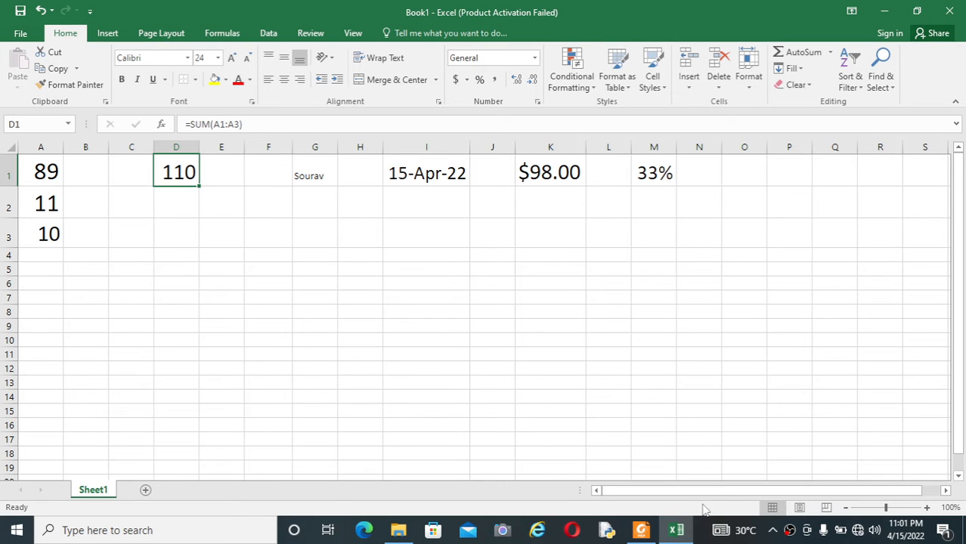
click(642, 532)
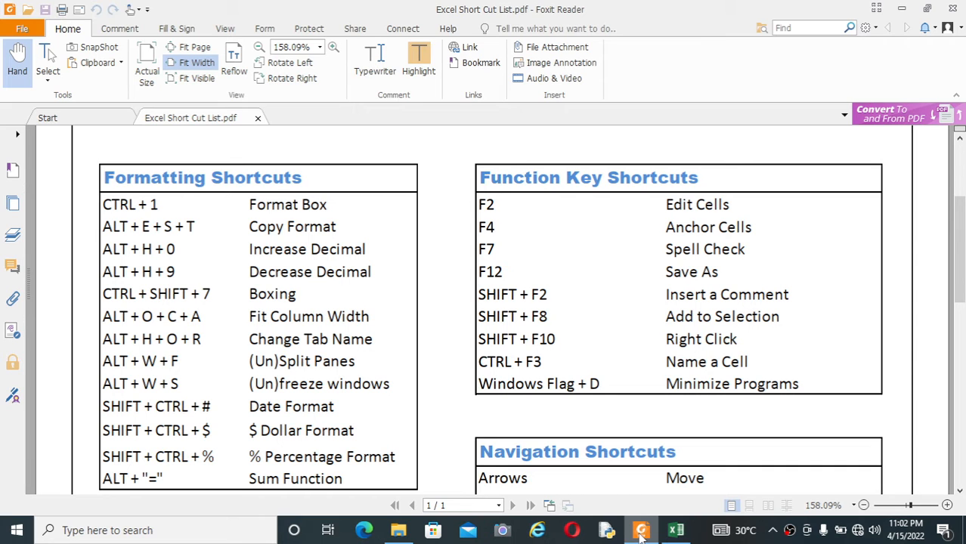
click(641, 532)
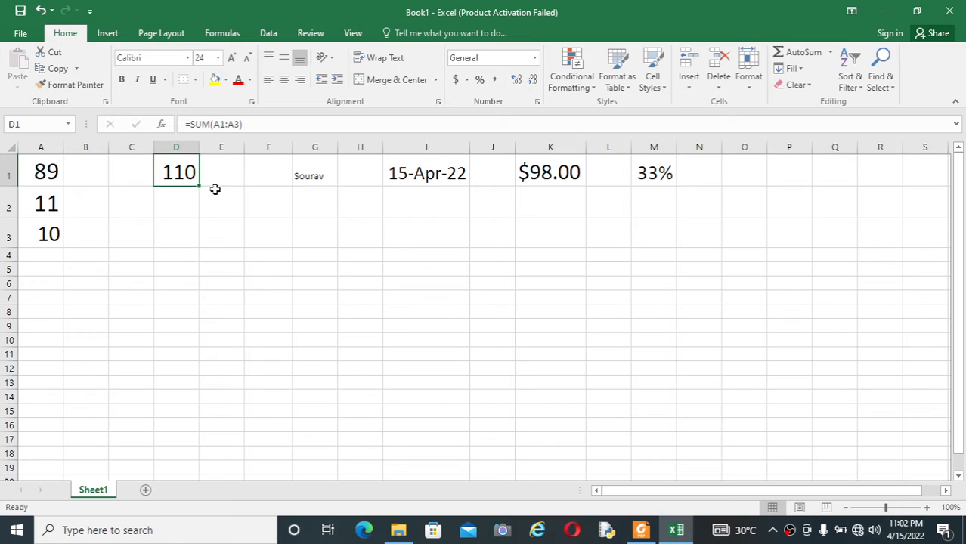
click(197, 213)
click(187, 177)
click(223, 230)
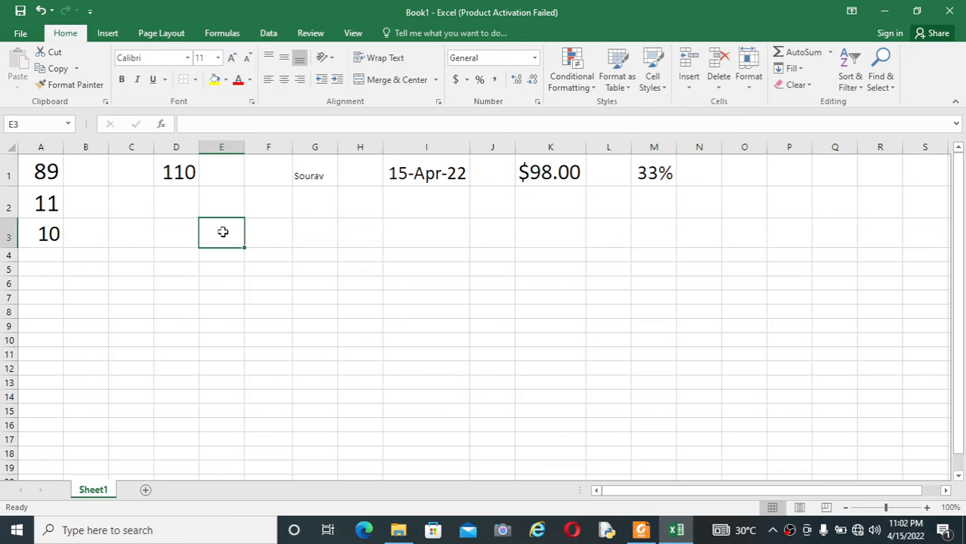
click(178, 177)
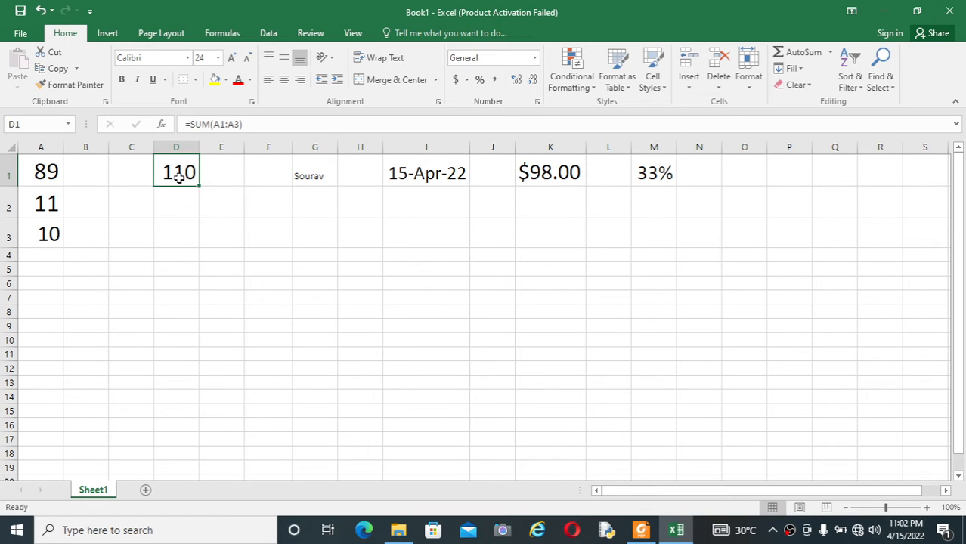
Repeat the size-24 formatting on G1's name using F4.
click(219, 207)
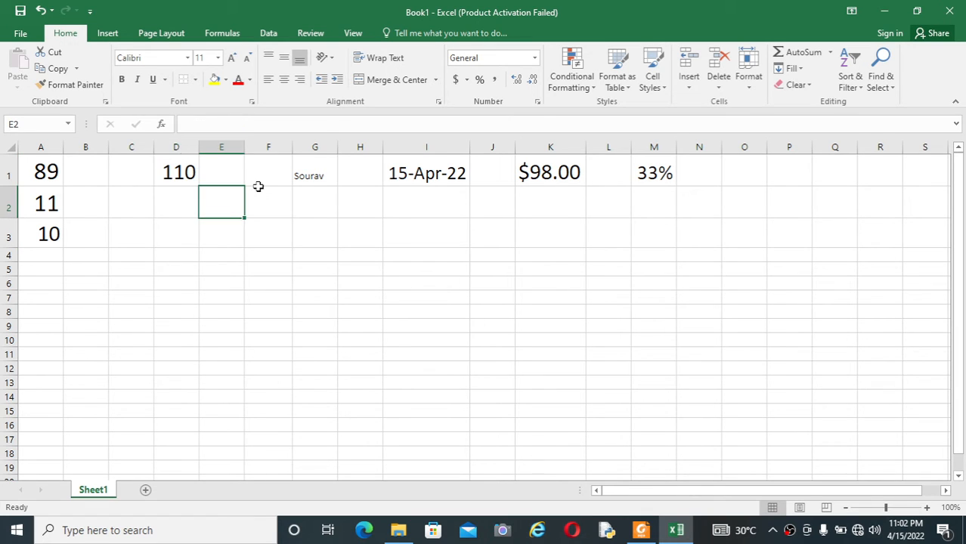
click(286, 173)
click(314, 177)
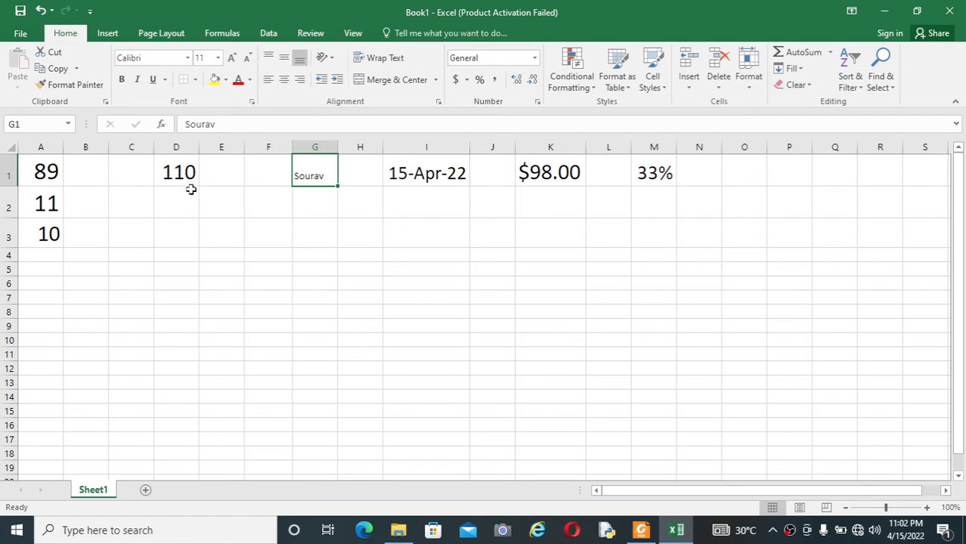
click(181, 172)
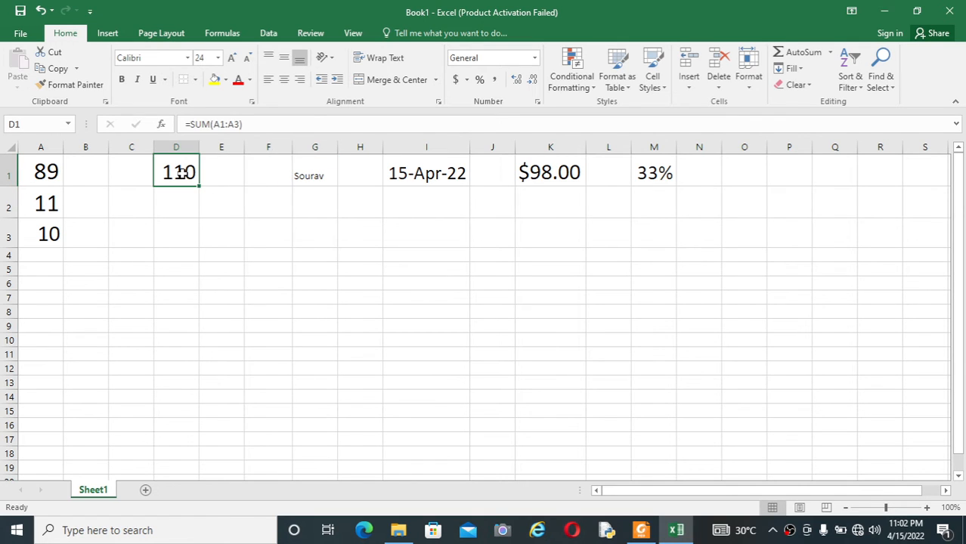
click(196, 206)
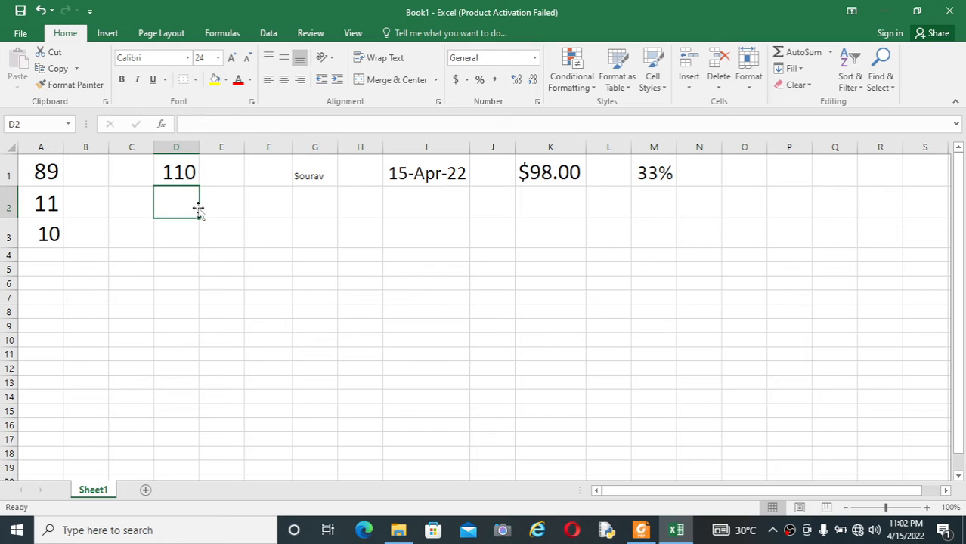
click(310, 174)
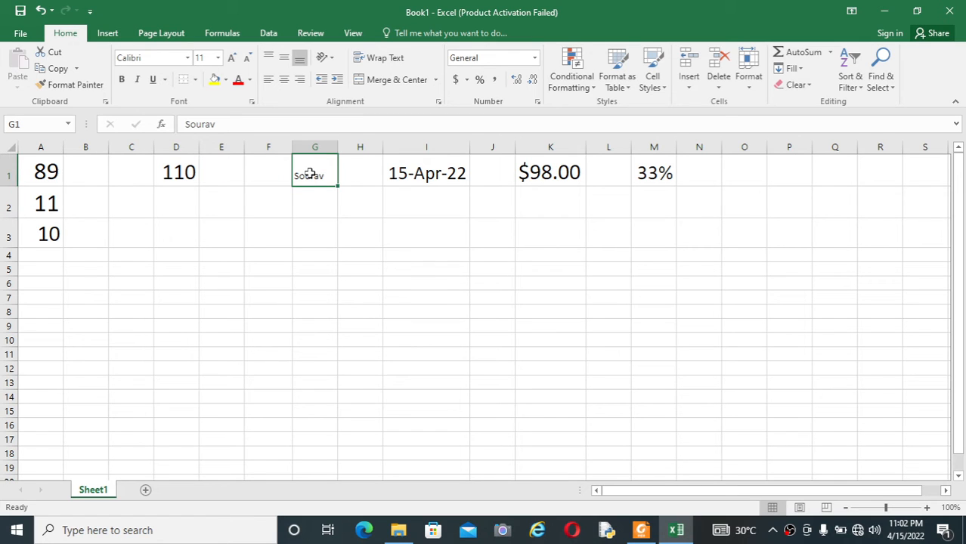
key(F4)
AutoFit column G to the enlarged name.
click(322, 226)
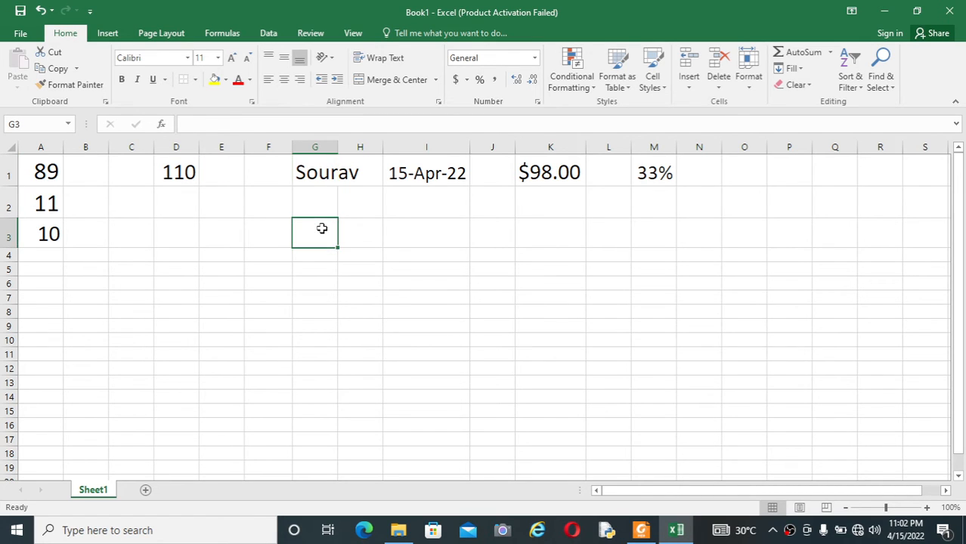
click(329, 161)
double_click(337, 147)
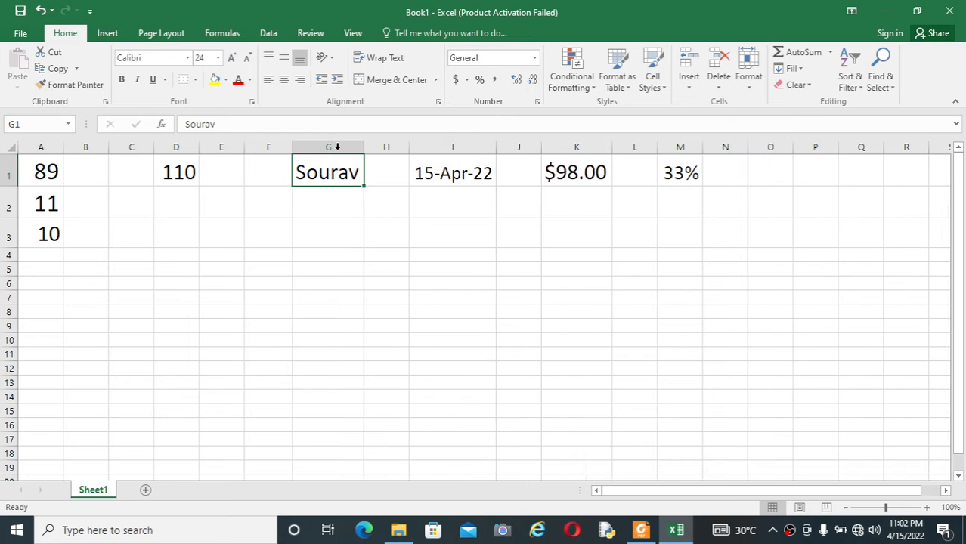
Click through I1, G1 and D1 to review row 1's values.
click(450, 207)
click(473, 170)
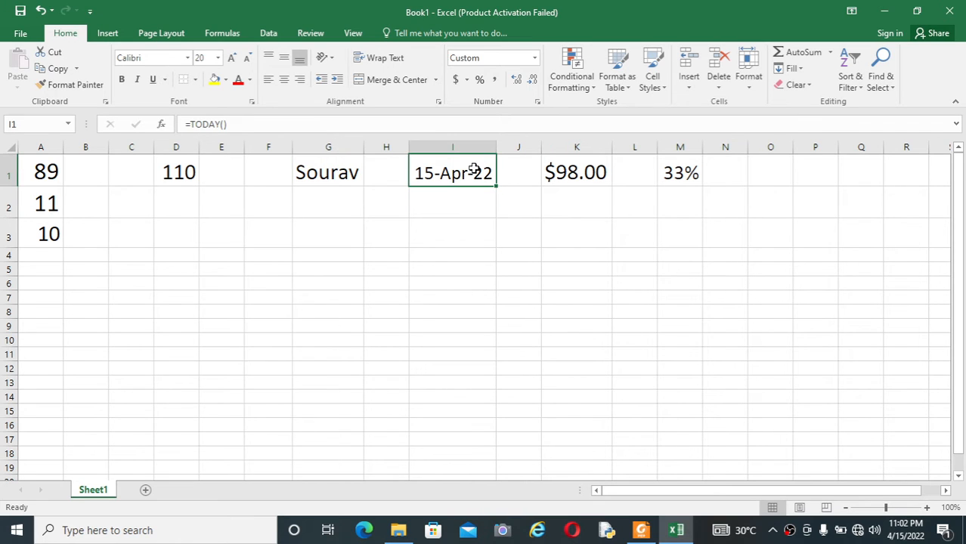
click(434, 236)
click(332, 177)
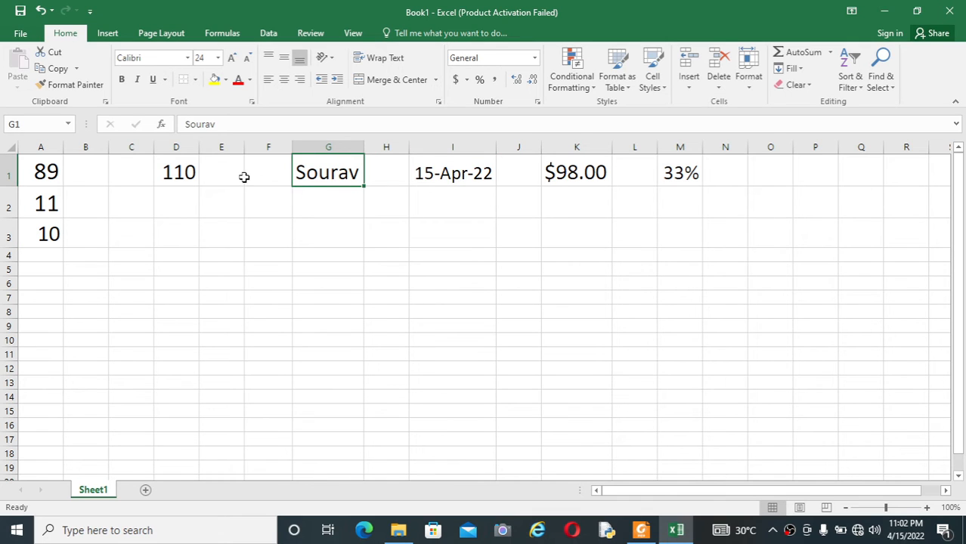
click(197, 175)
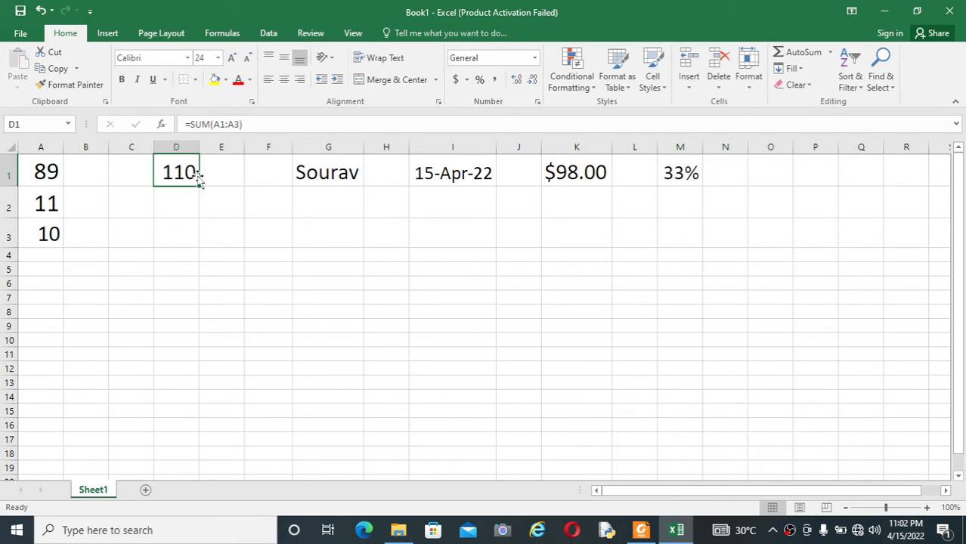
click(190, 205)
click(188, 172)
click(344, 173)
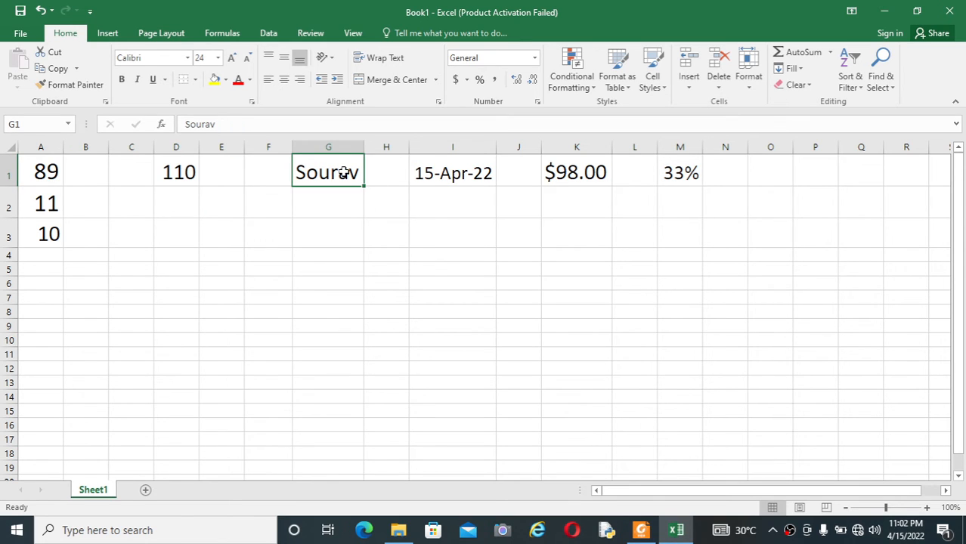
click(317, 215)
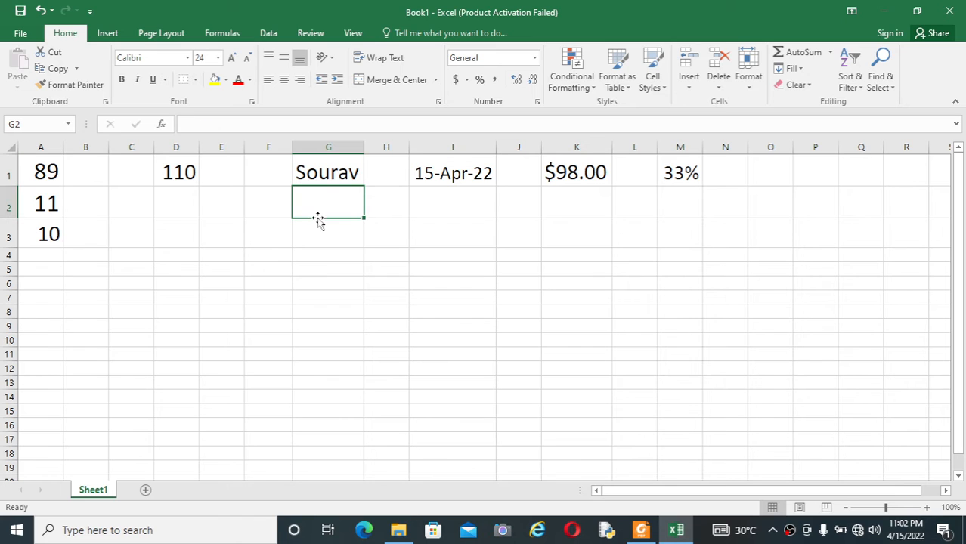
click(271, 240)
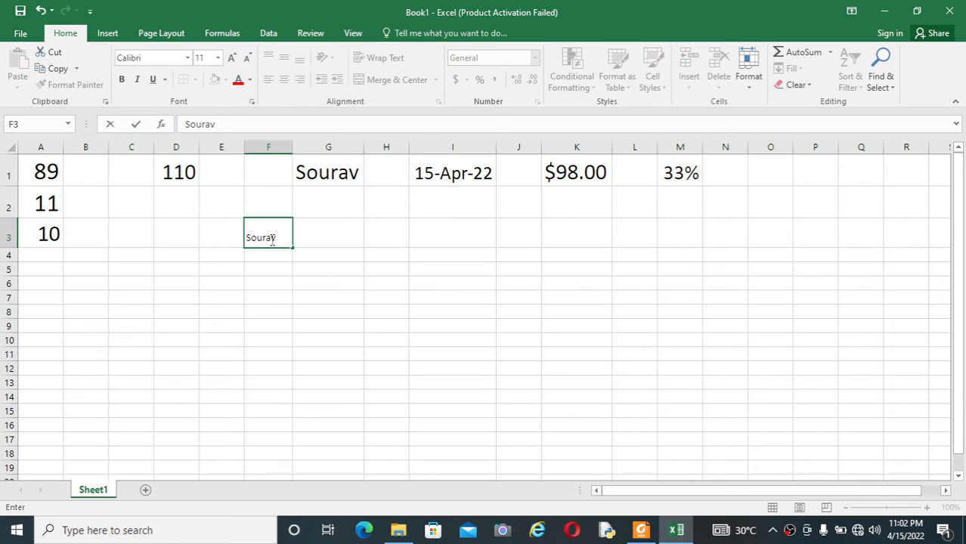
click(253, 258)
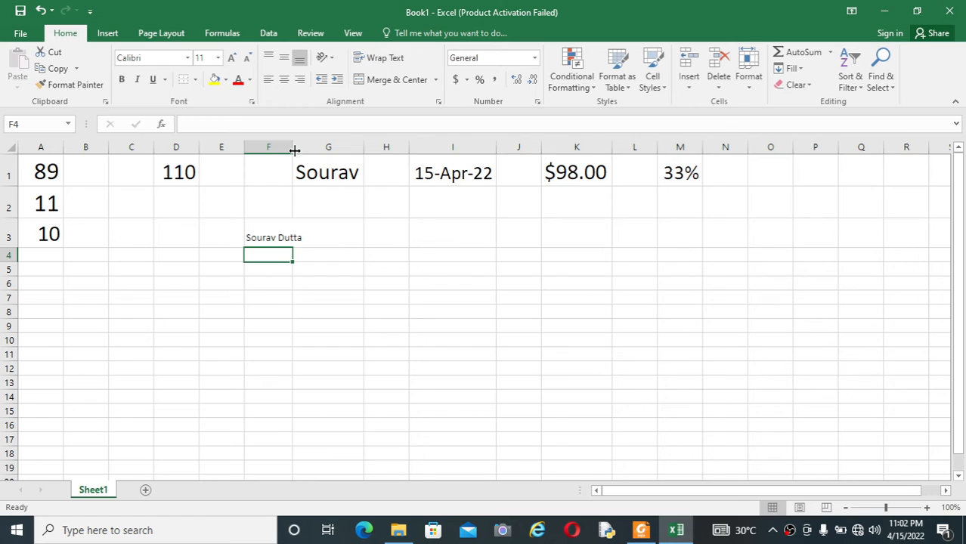
drag(294, 151, 306, 150)
click(168, 278)
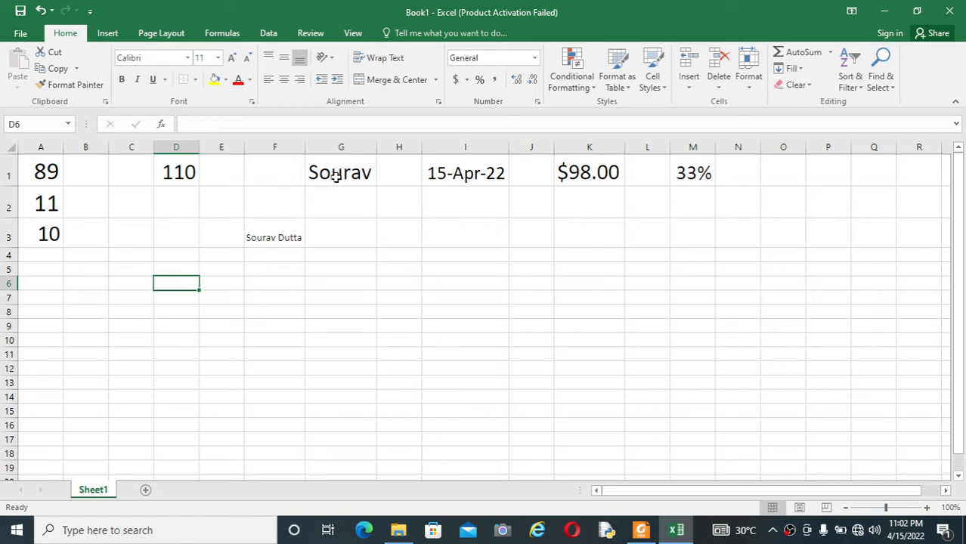
click(336, 175)
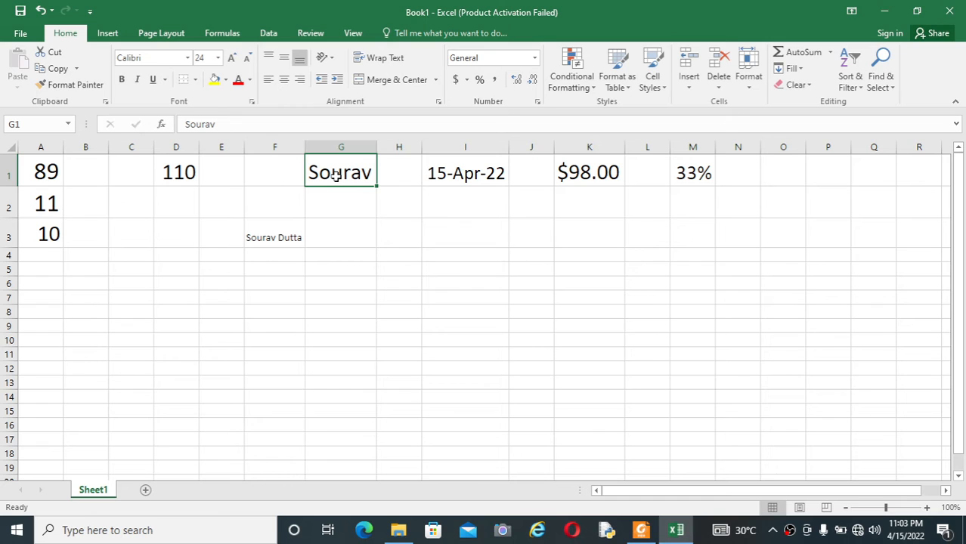
click(278, 239)
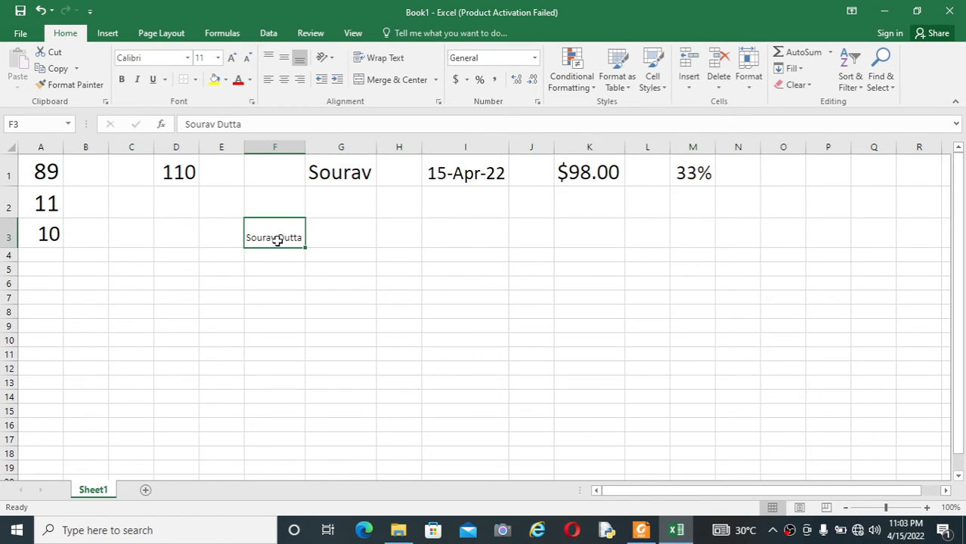
click(287, 272)
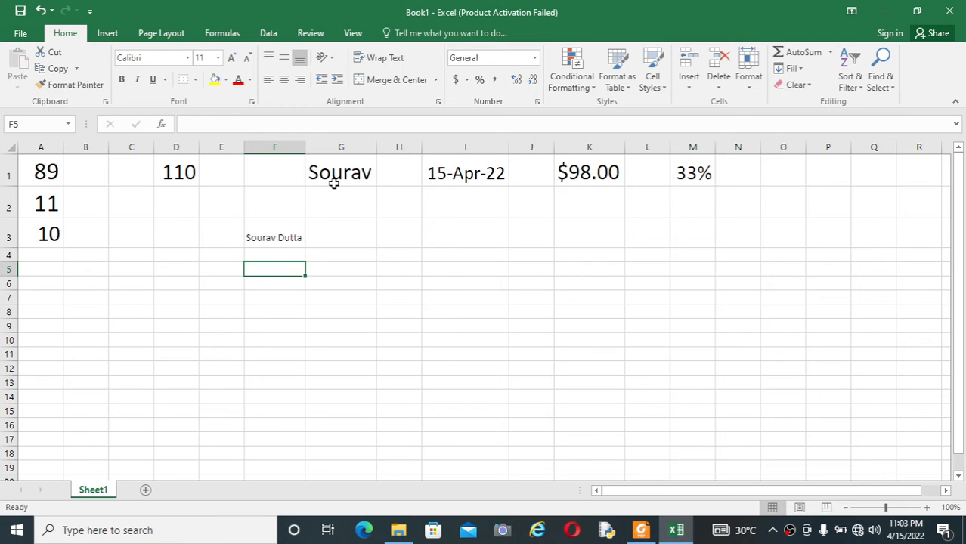
click(333, 185)
click(179, 175)
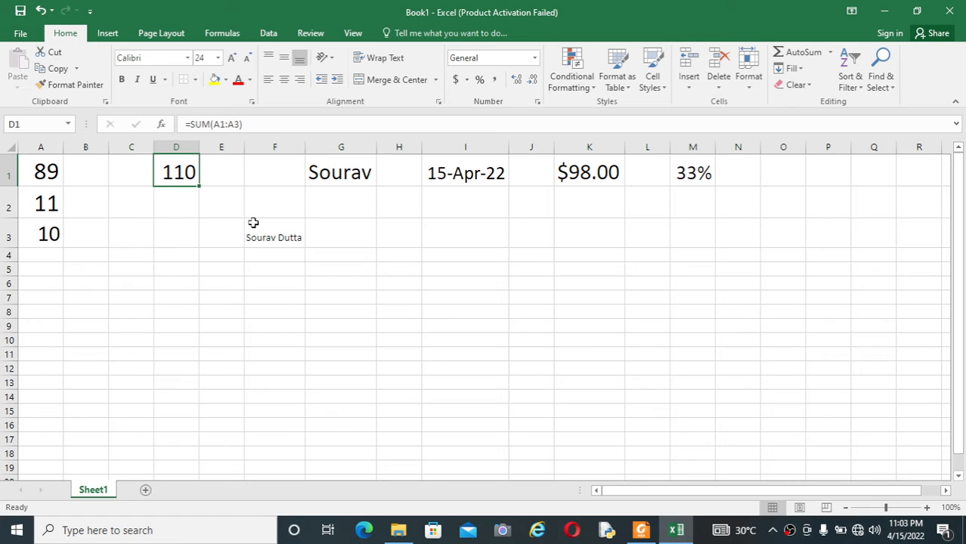
click(272, 239)
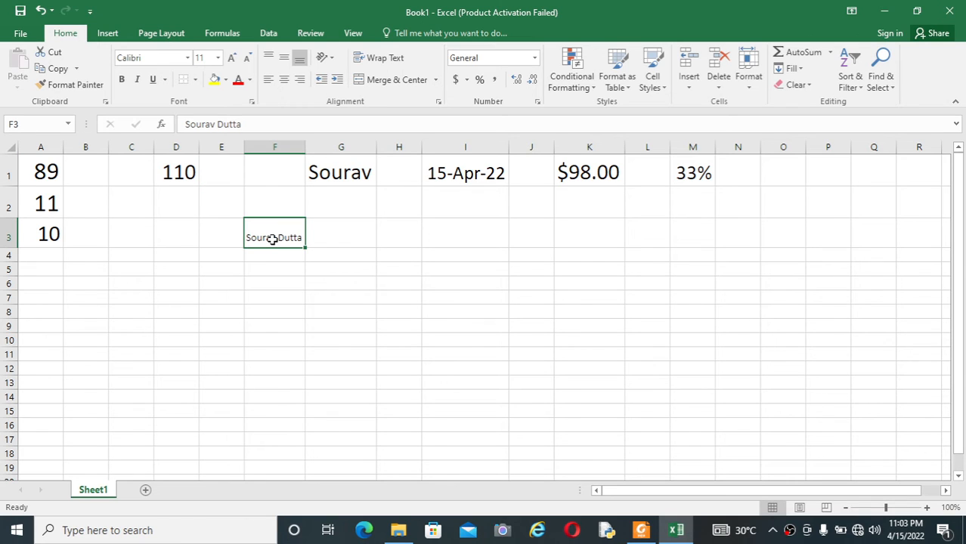
click(336, 240)
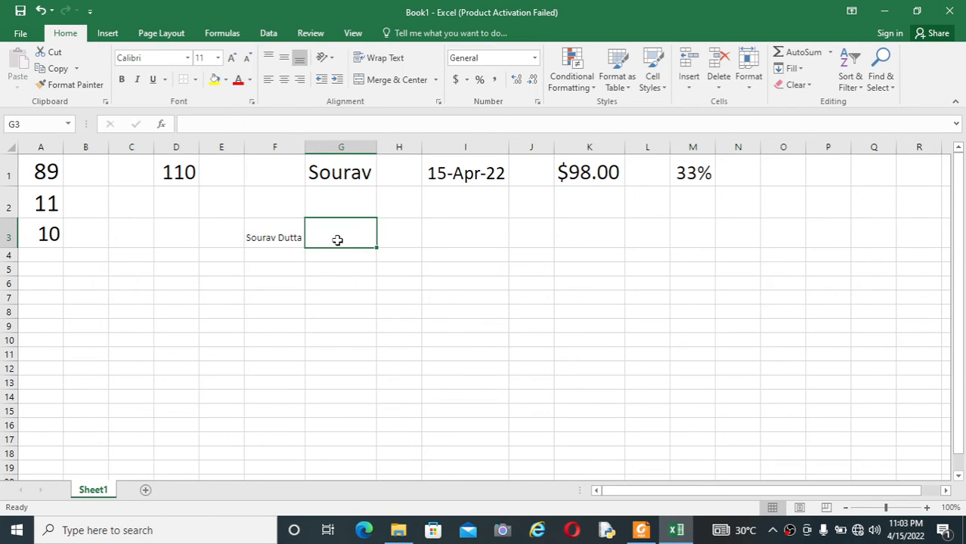
click(327, 174)
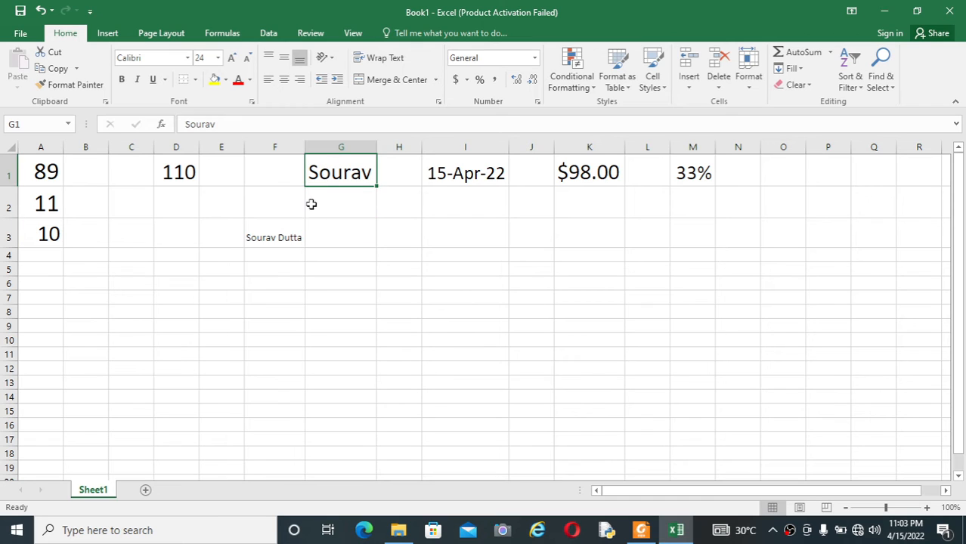
click(290, 237)
click(281, 270)
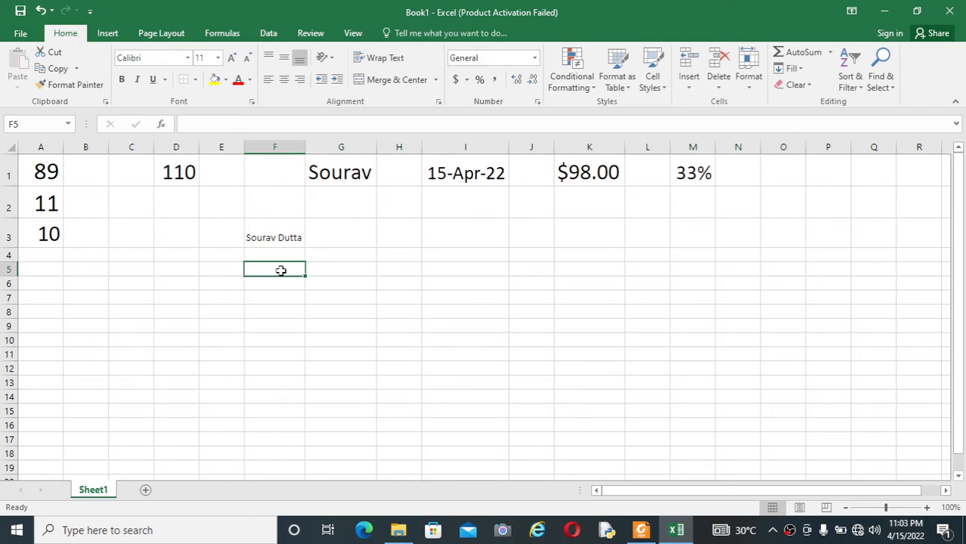
click(186, 179)
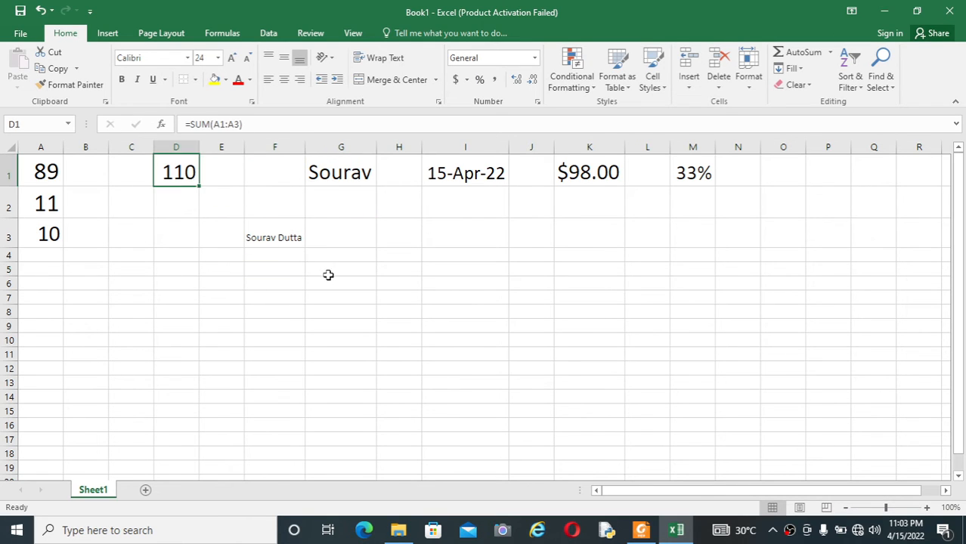
click(299, 245)
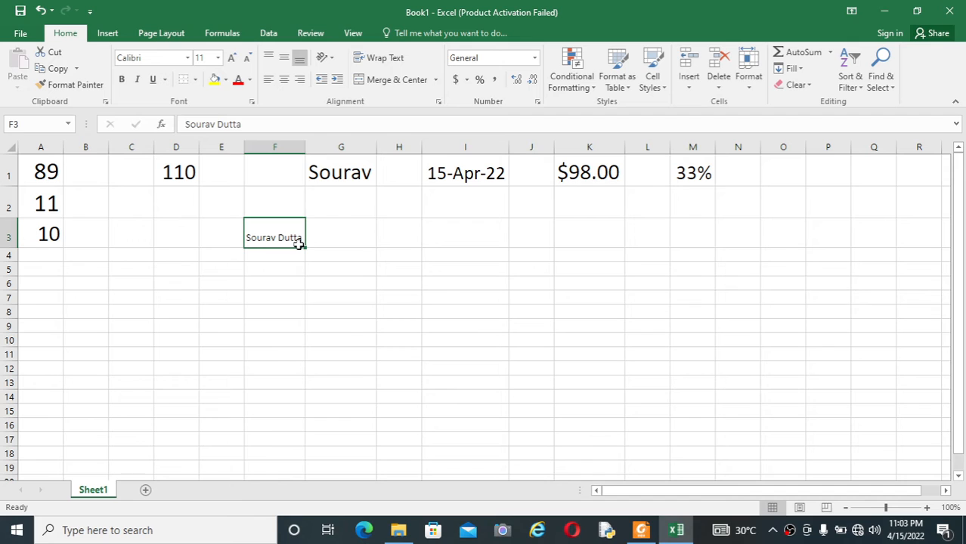
click(277, 297)
click(260, 237)
Copy D1's 24-point formatting onto F3's full name with Format Painter and AutoFit column F.
click(177, 172)
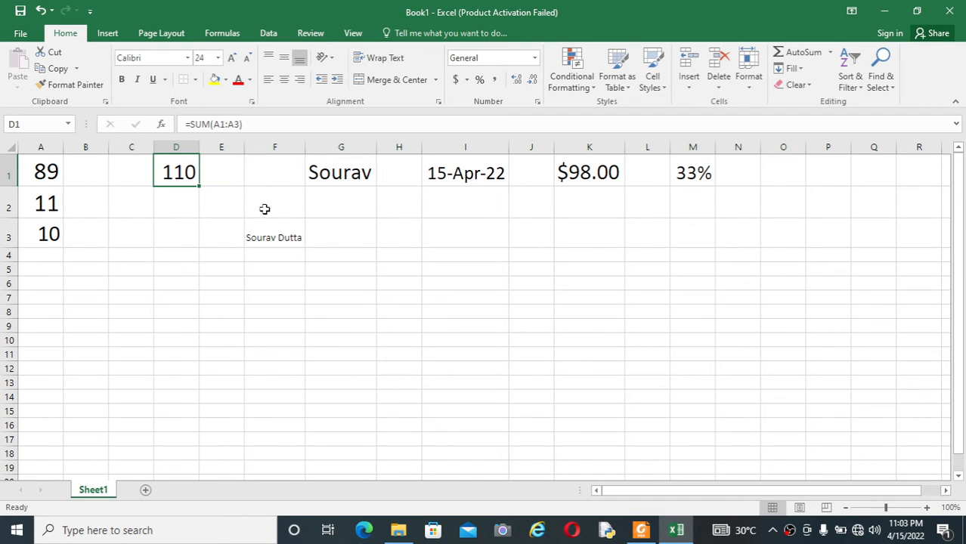
click(73, 84)
click(268, 279)
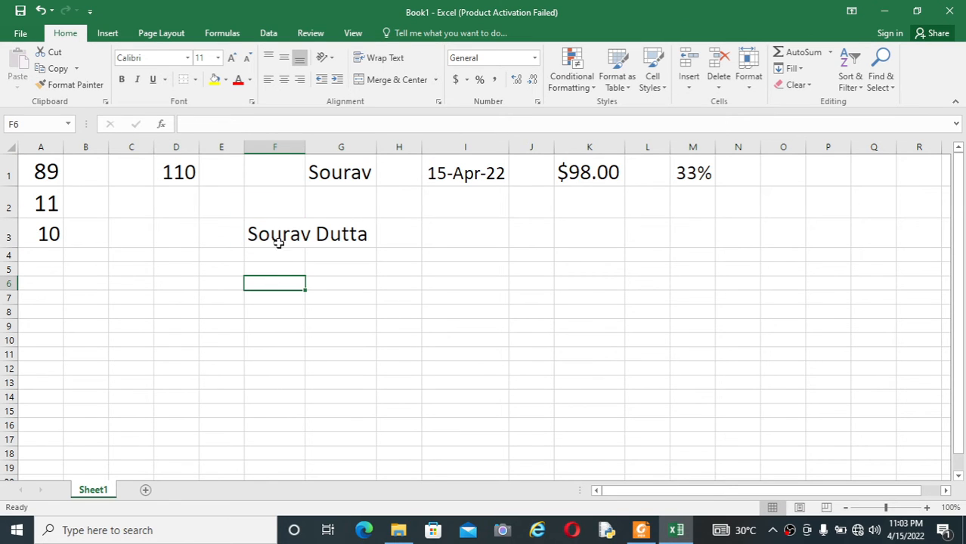
double_click(306, 148)
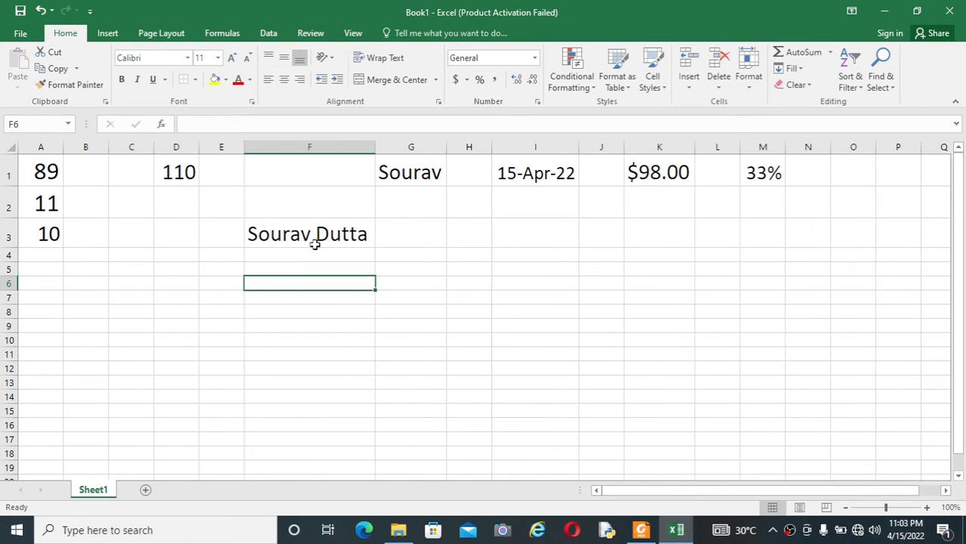
click(314, 245)
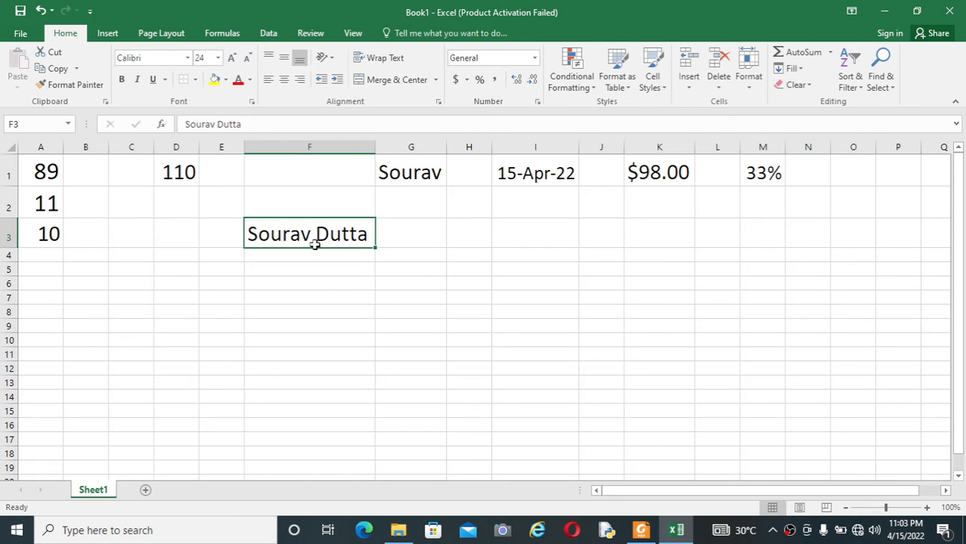
Glance at the shortcut list PDF in Foxit Reader and return to Excel.
click(433, 309)
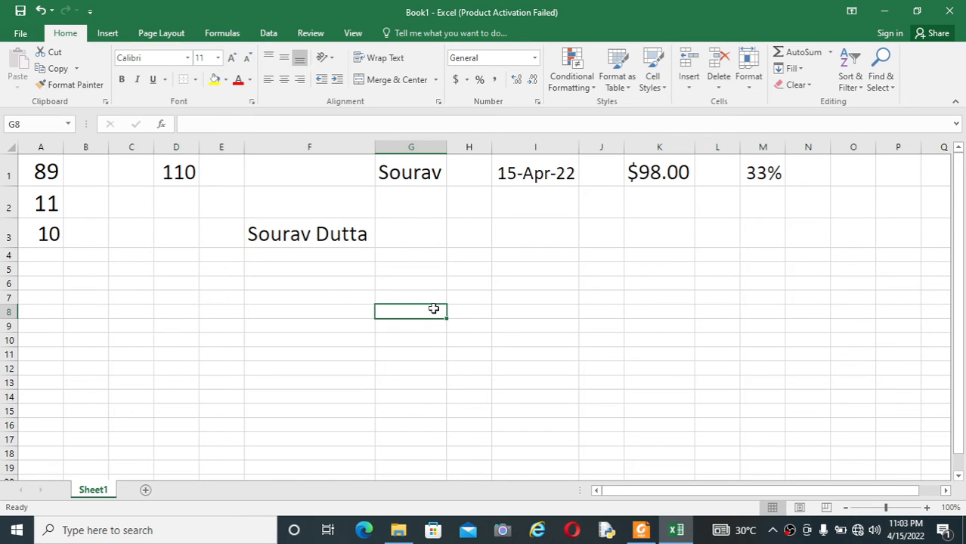
click(642, 530)
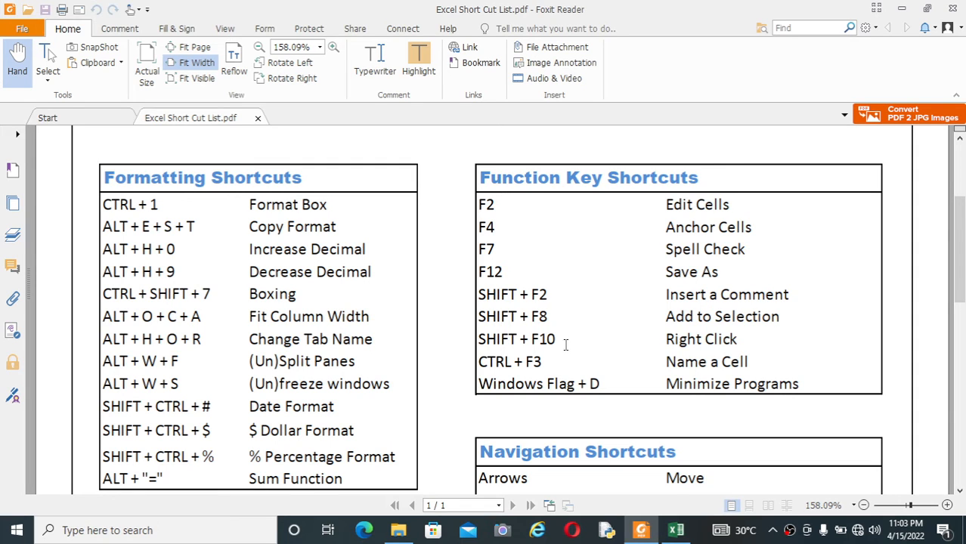
click(676, 530)
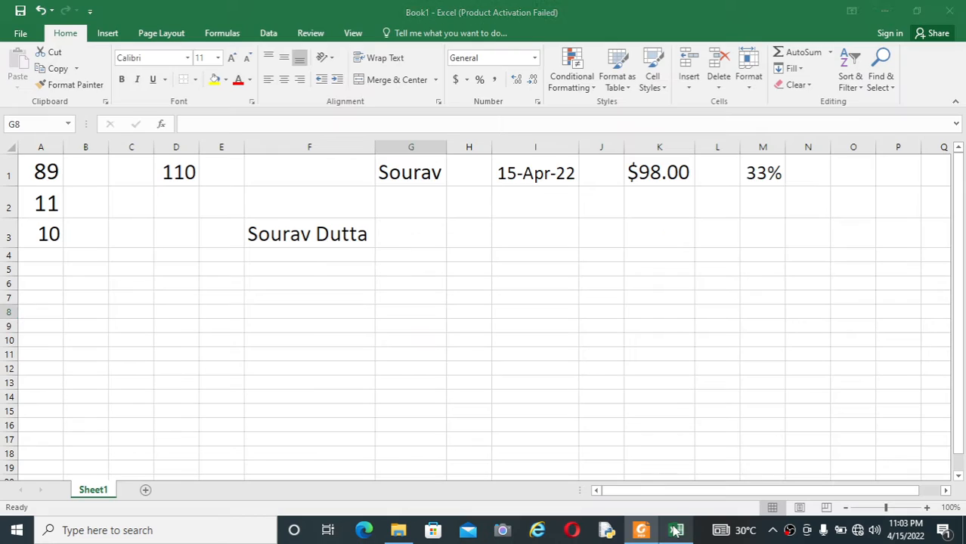
Enter the word Accalarate in cell H3.
click(463, 239)
click(417, 286)
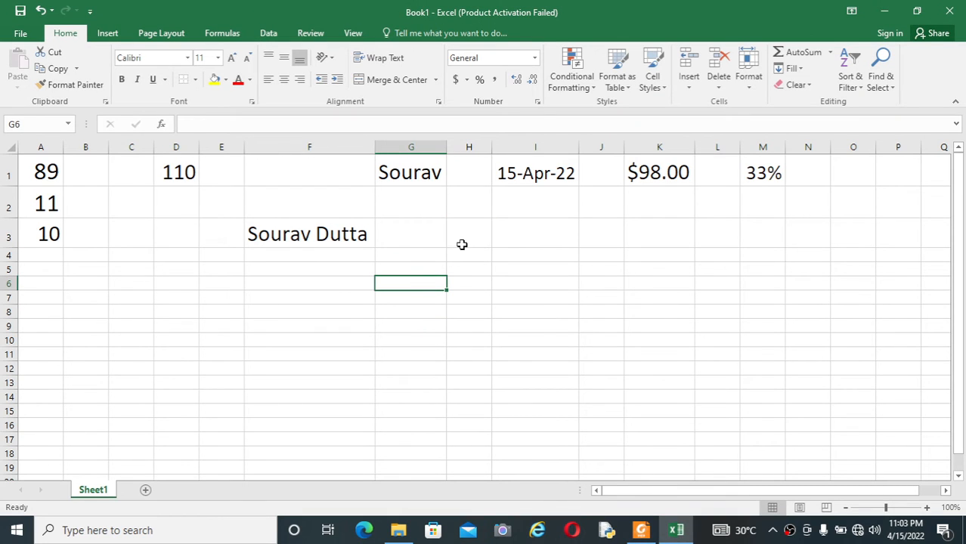
click(465, 242)
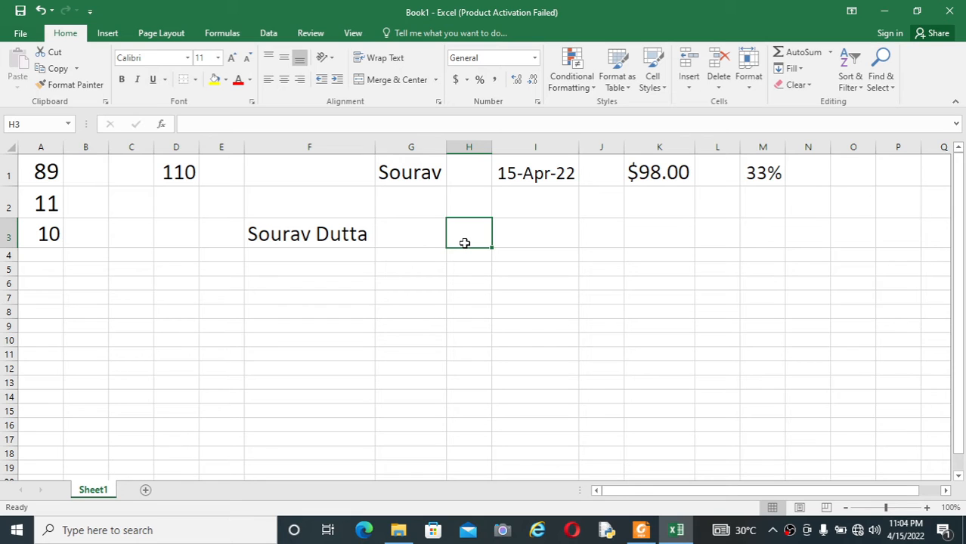
text(Acc)
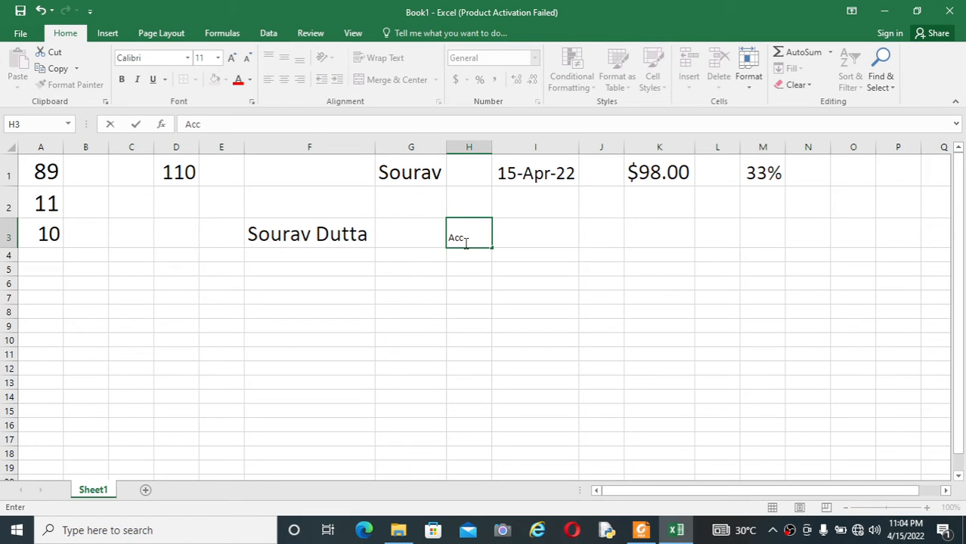
text(alarate)
click(469, 286)
Set H3's word to font size 26 and AutoFit column H.
click(470, 239)
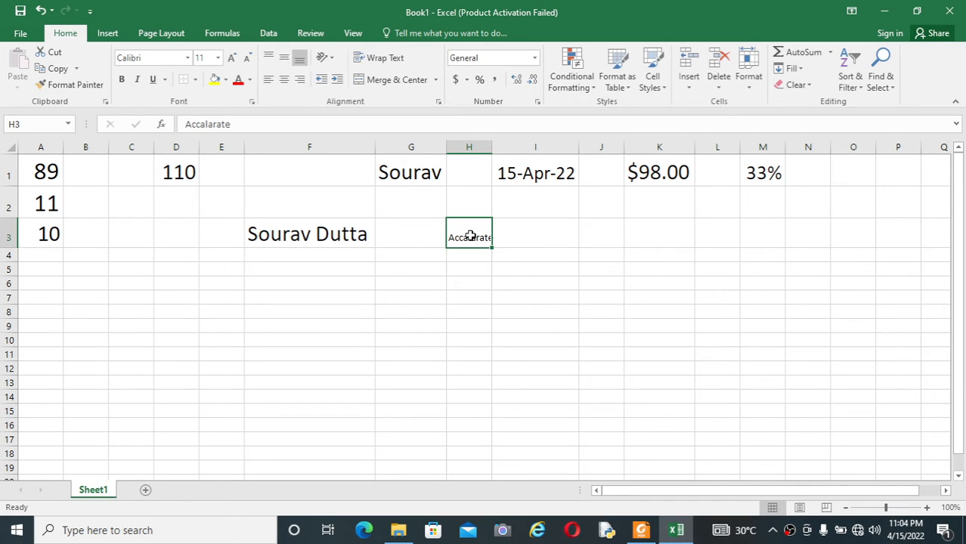
click(217, 58)
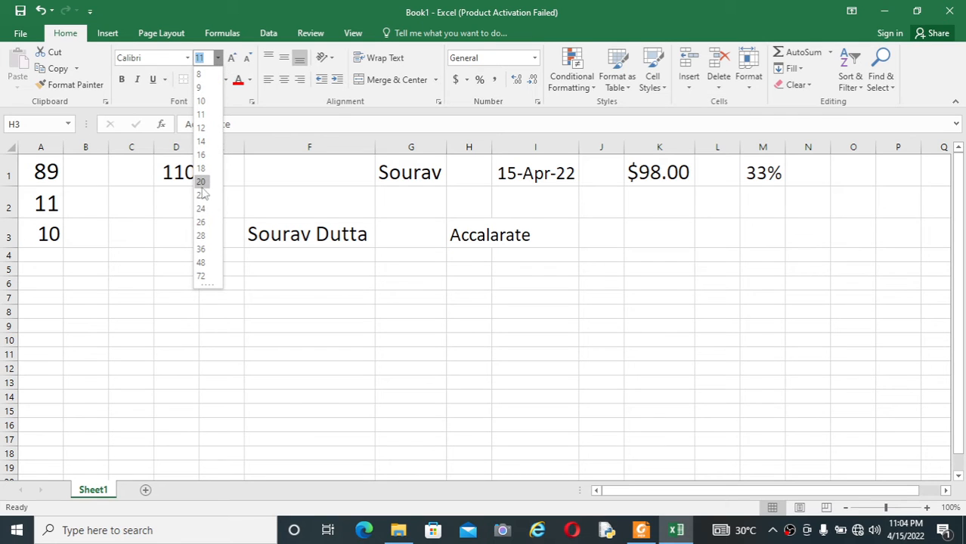
click(200, 222)
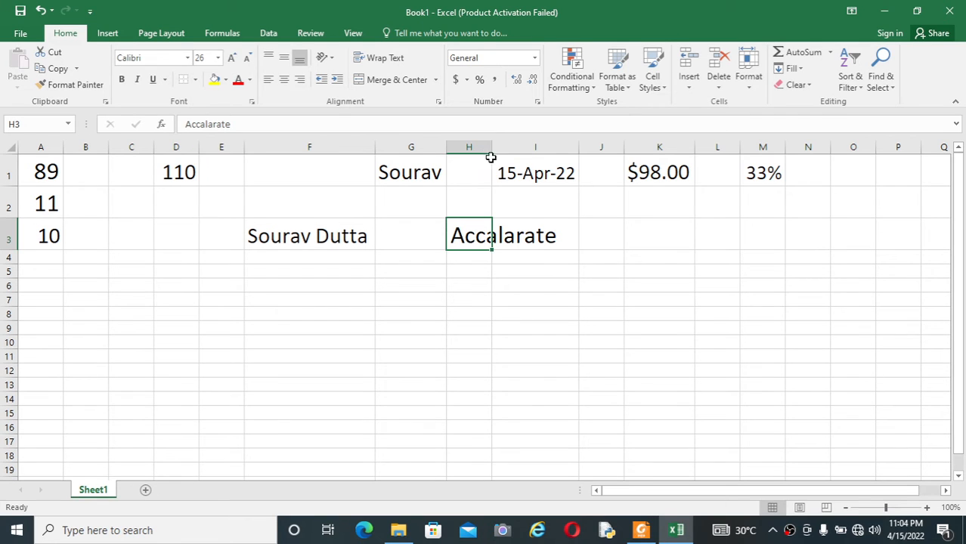
double_click(491, 146)
click(515, 317)
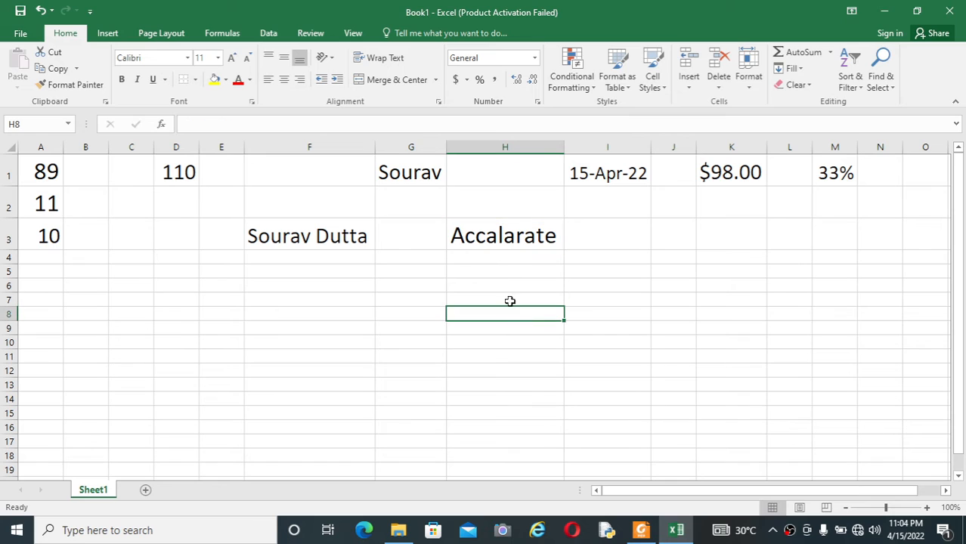
click(513, 239)
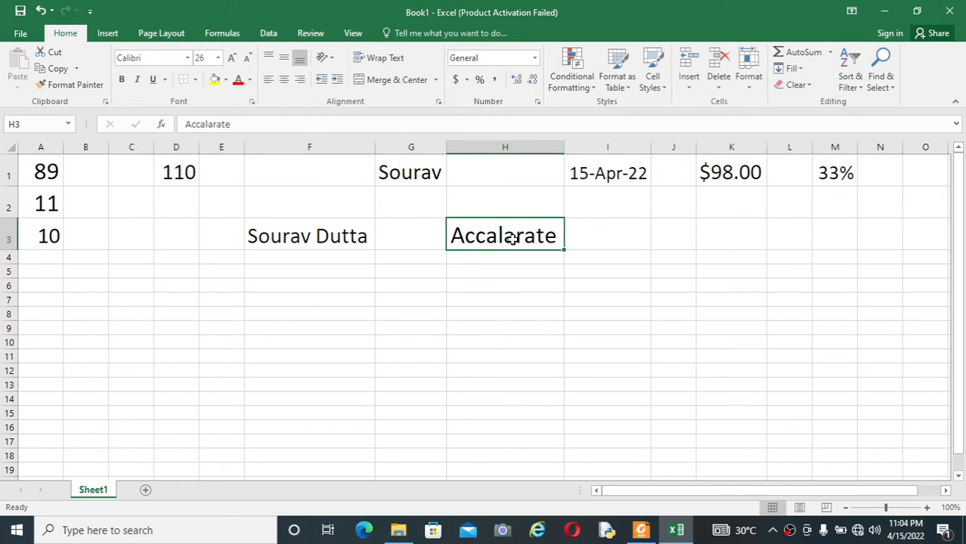
Spell-check the sheet, correcting Accalarate to Accelerate.
key(F7)
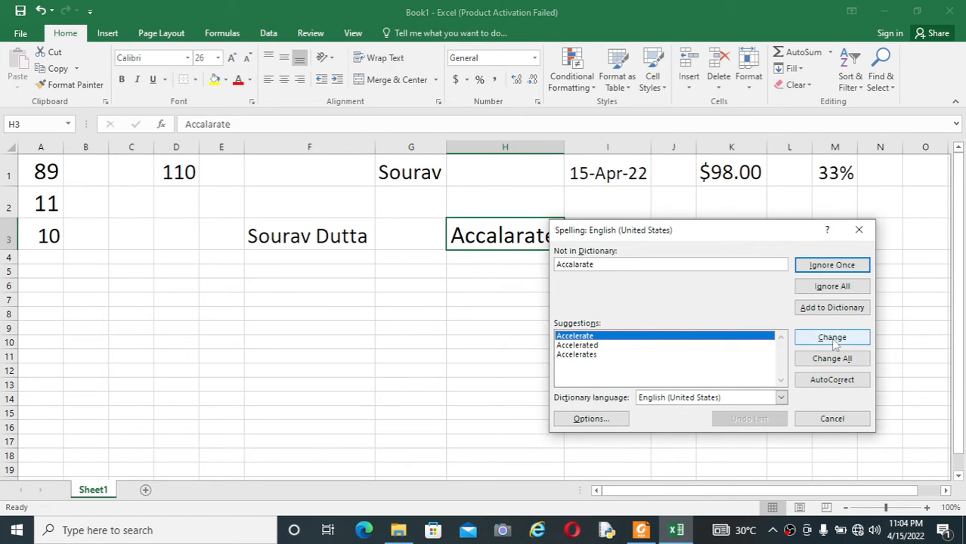
click(835, 340)
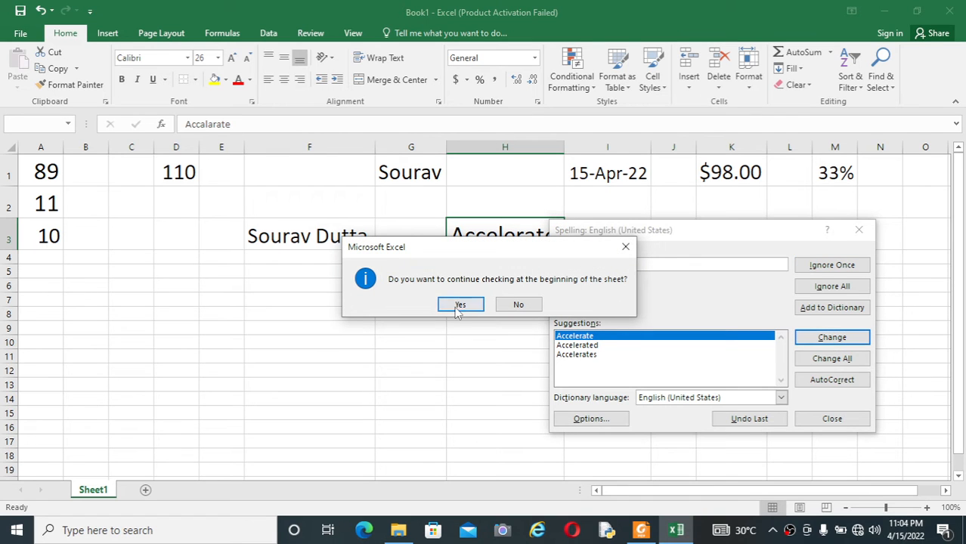
click(452, 307)
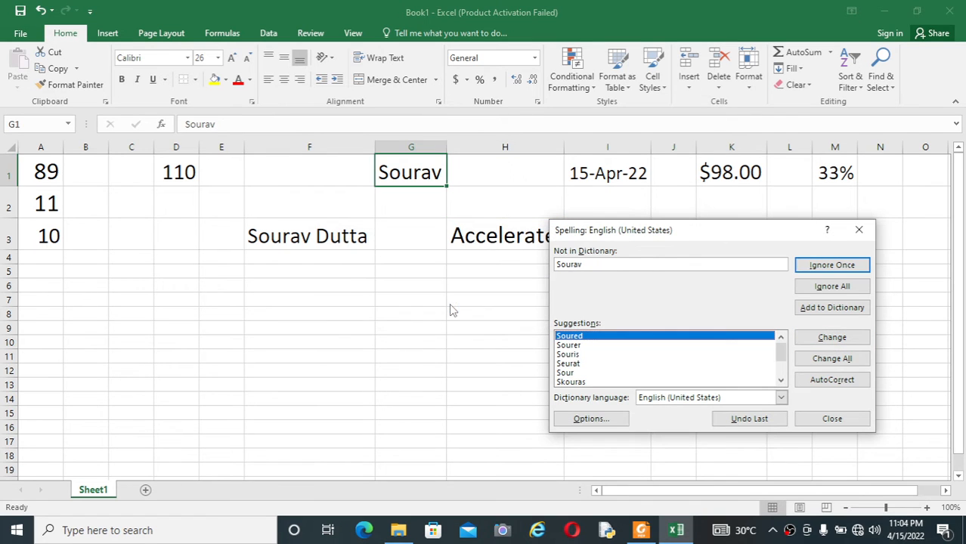
click(859, 230)
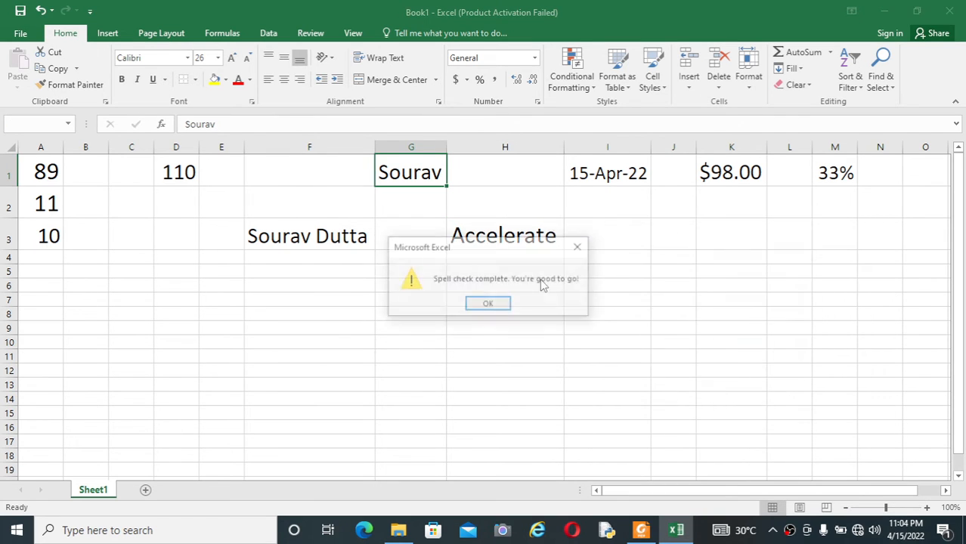
click(496, 304)
Select the Accelerate cell H3 and bring the shortcut list PDF to the front.
click(591, 296)
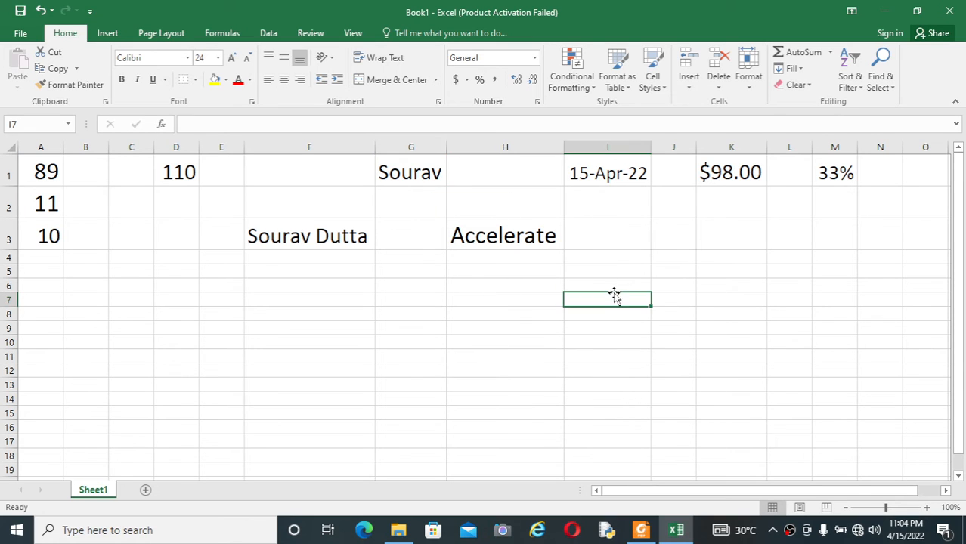
click(536, 236)
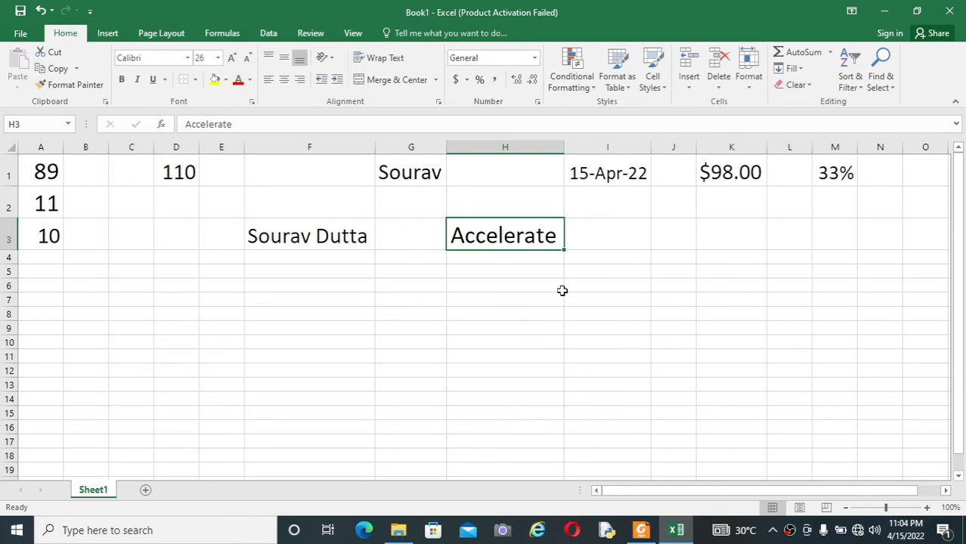
click(641, 530)
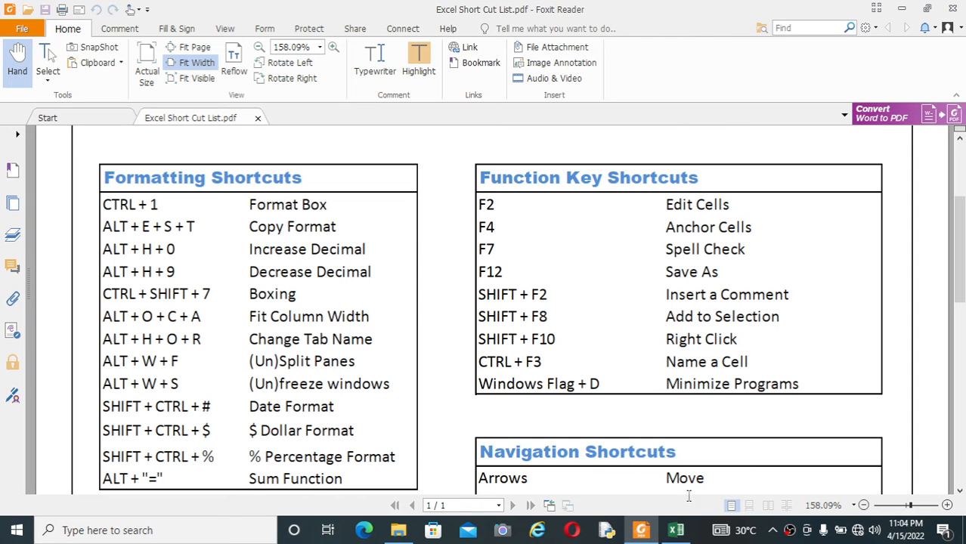
click(676, 530)
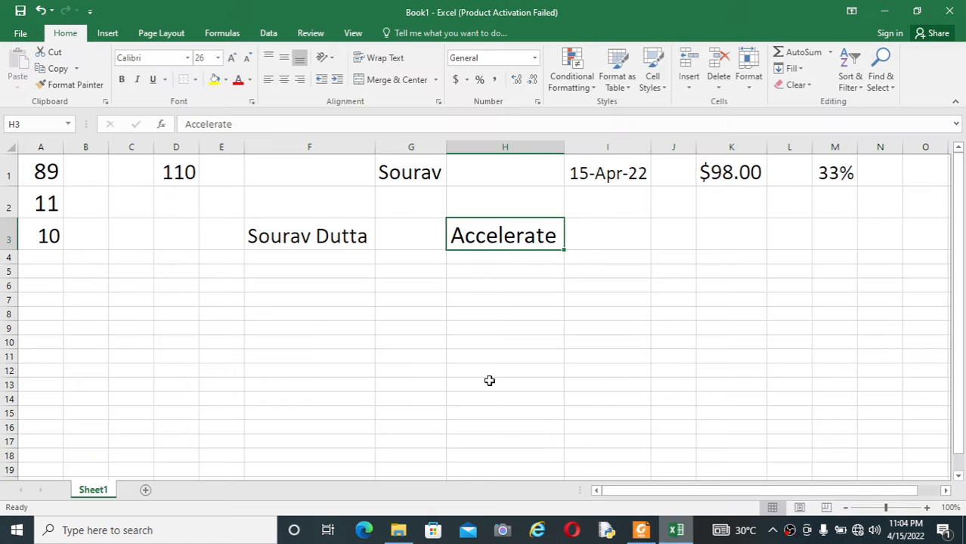
click(322, 324)
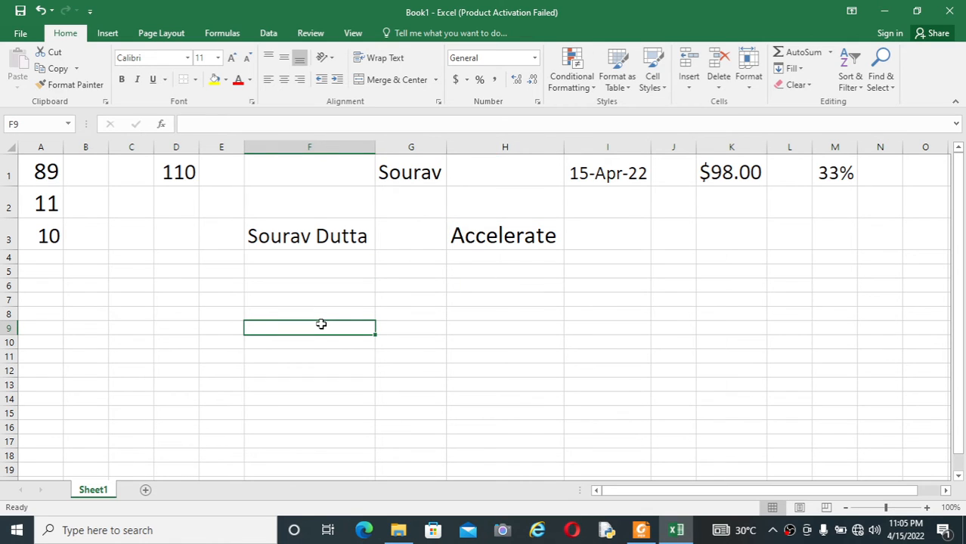
key(F12)
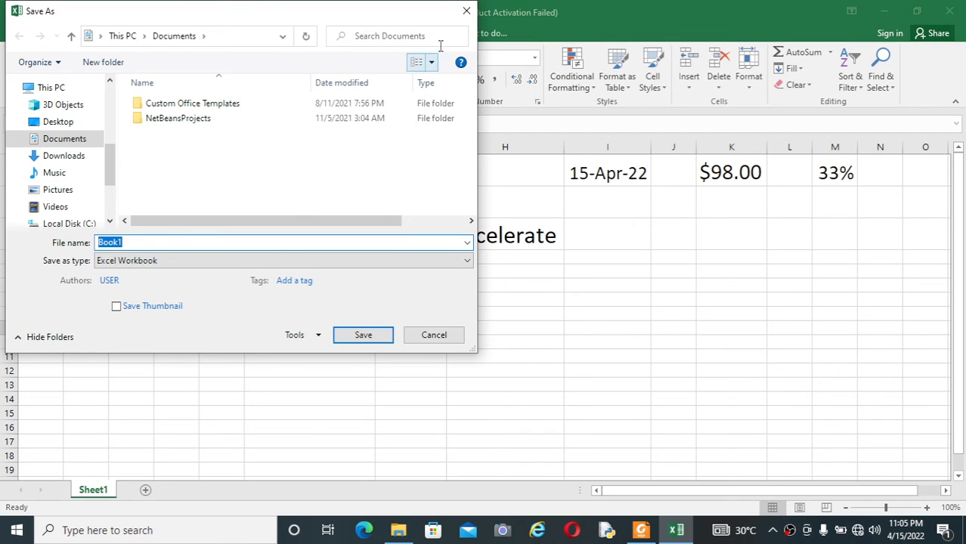
click(467, 12)
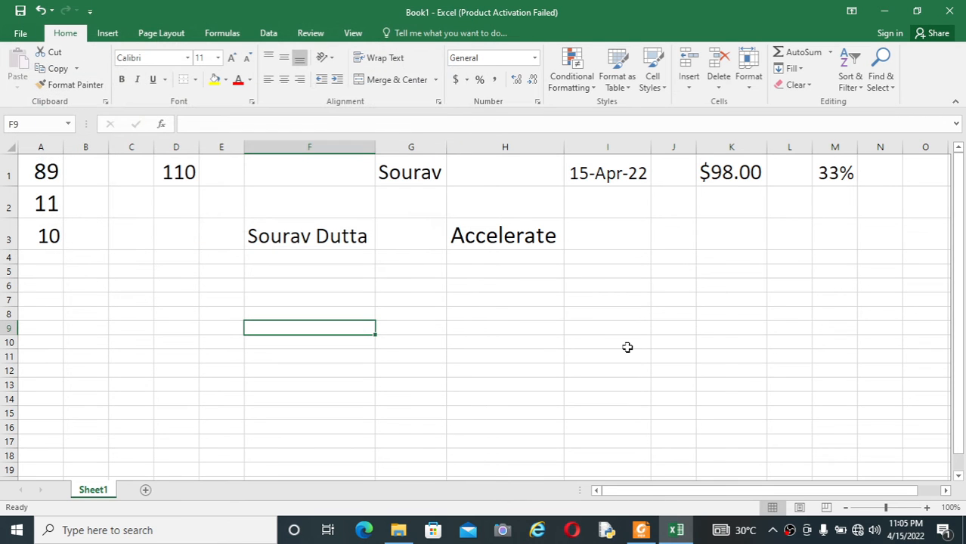
click(627, 348)
click(642, 530)
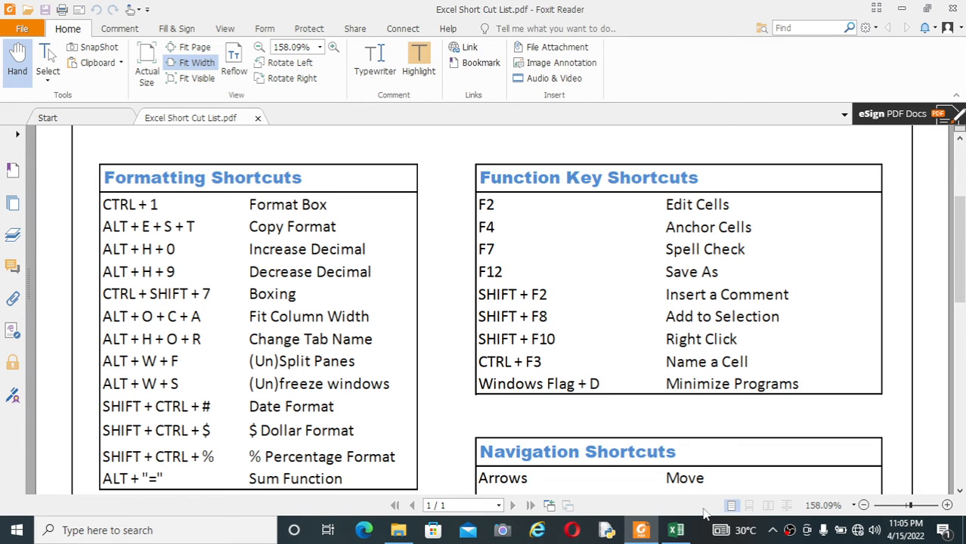
Add a comment reading 'MY NAME' to cell G1 with Shift+F2.
click(689, 533)
click(520, 292)
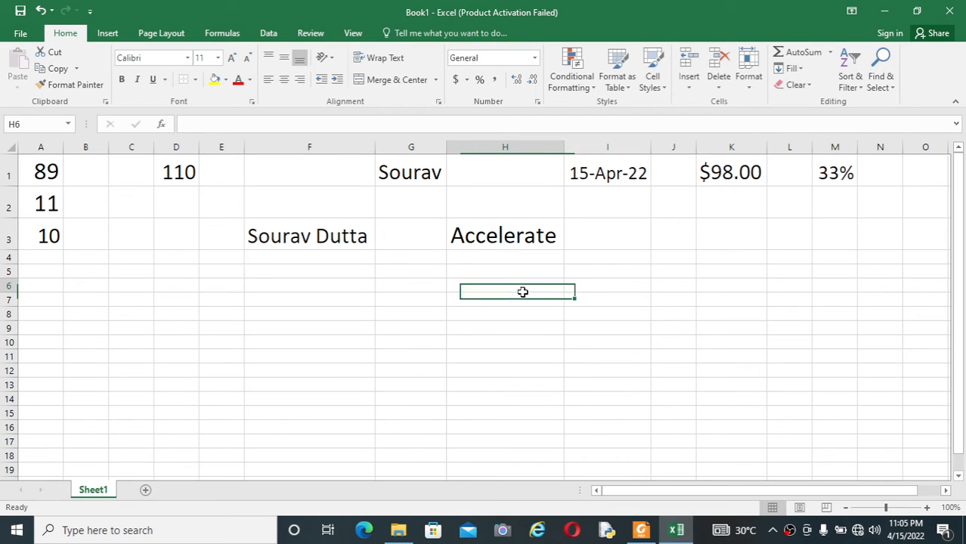
click(432, 176)
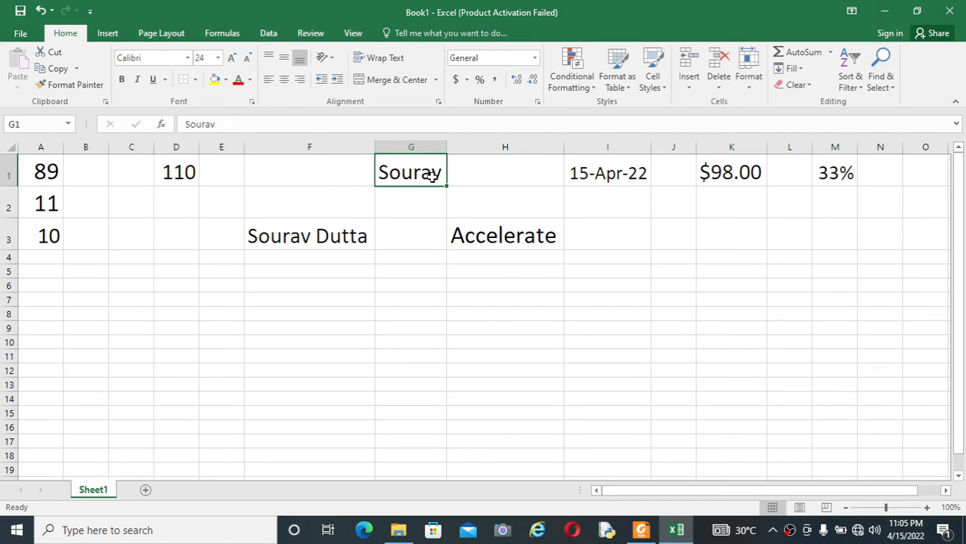
key(shift+F2)
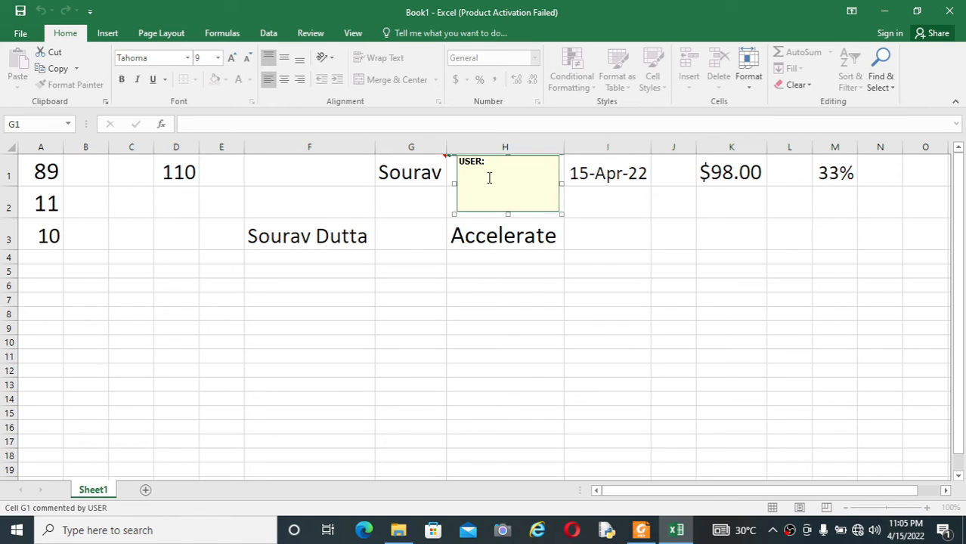
text(MY NAME)
click(427, 256)
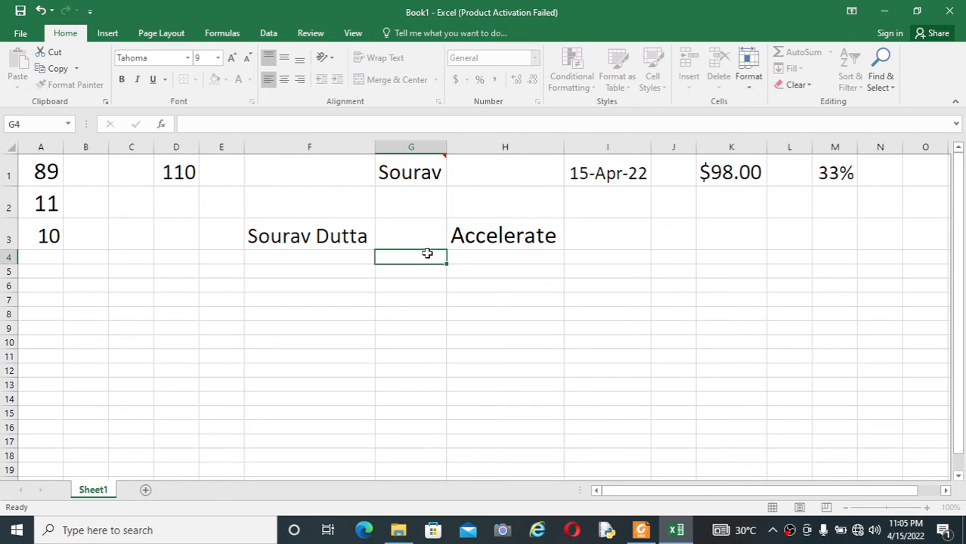
Reselect G1 to display its MY NAME comment, then switch to the shortcut PDF.
click(434, 161)
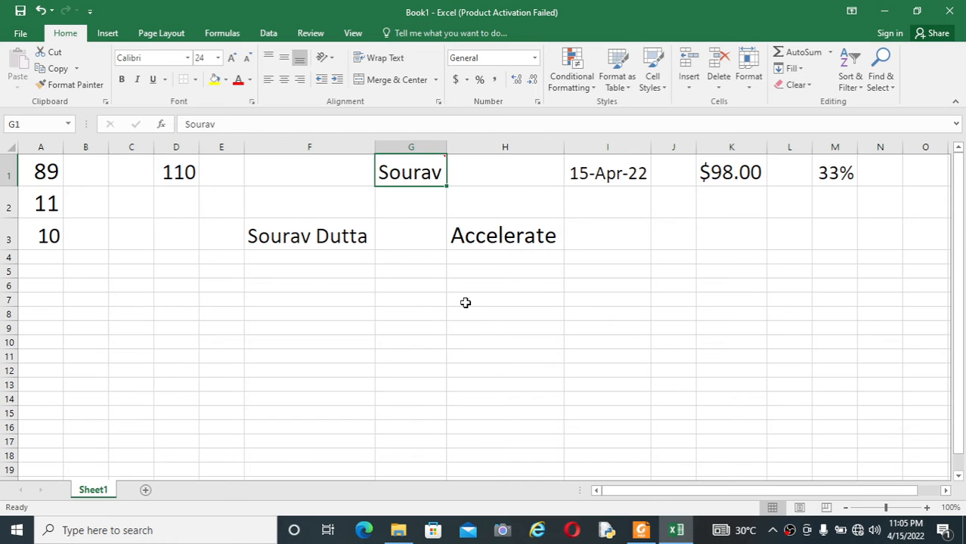
click(413, 213)
click(422, 173)
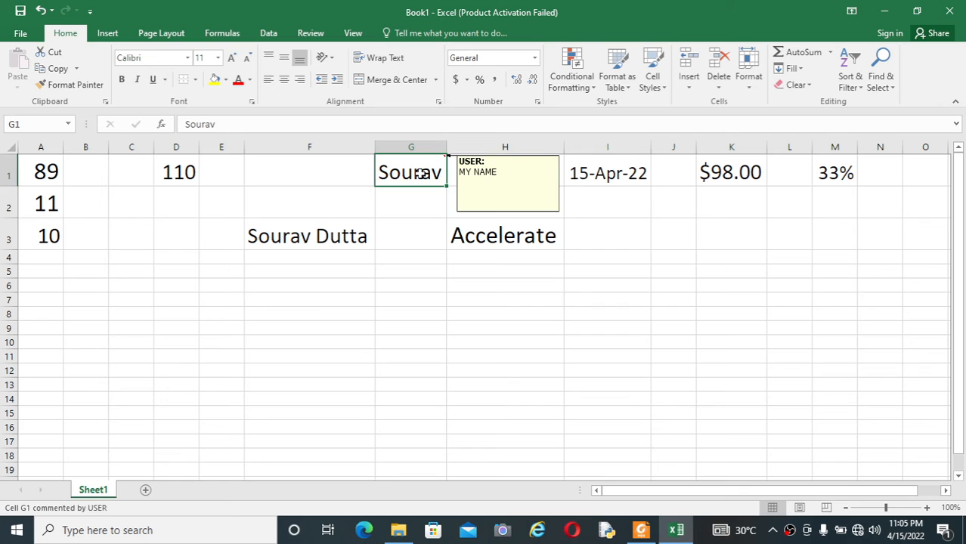
click(529, 324)
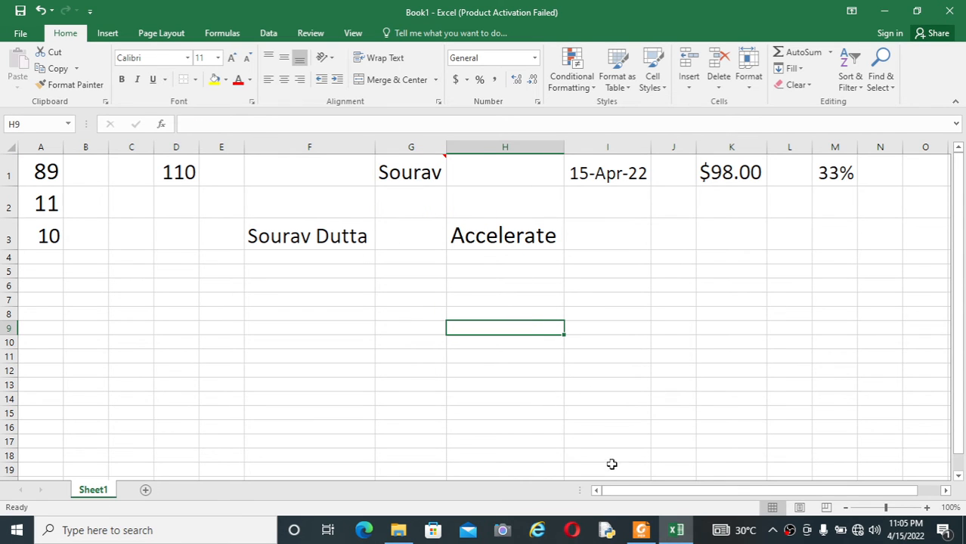
click(641, 530)
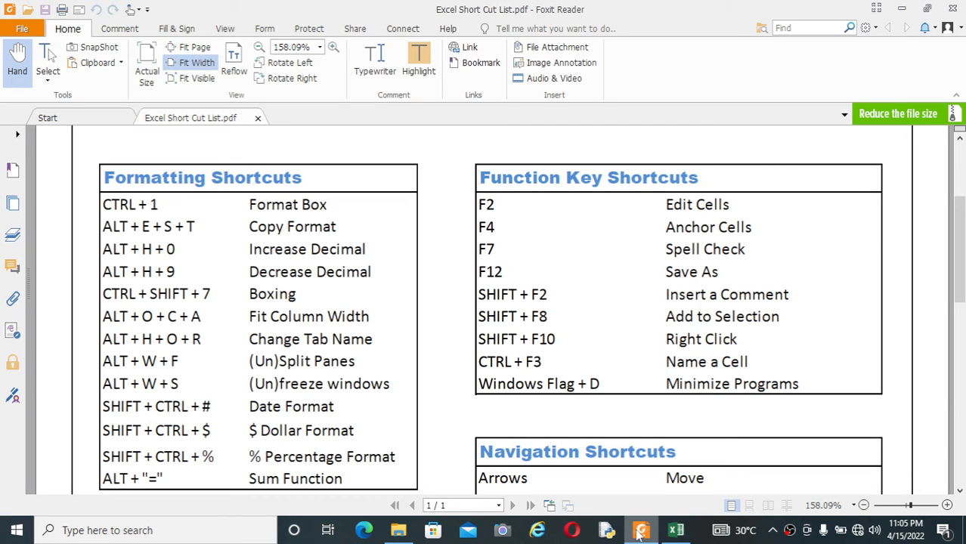
Turn on Shift+F8 add-to-selection mode and enter gfhgfhgf in cell I5.
click(640, 532)
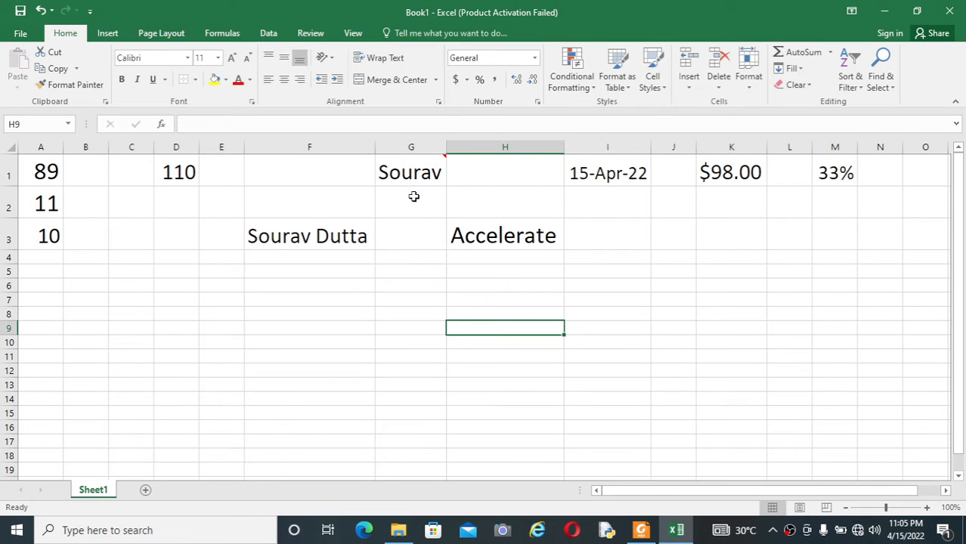
click(415, 172)
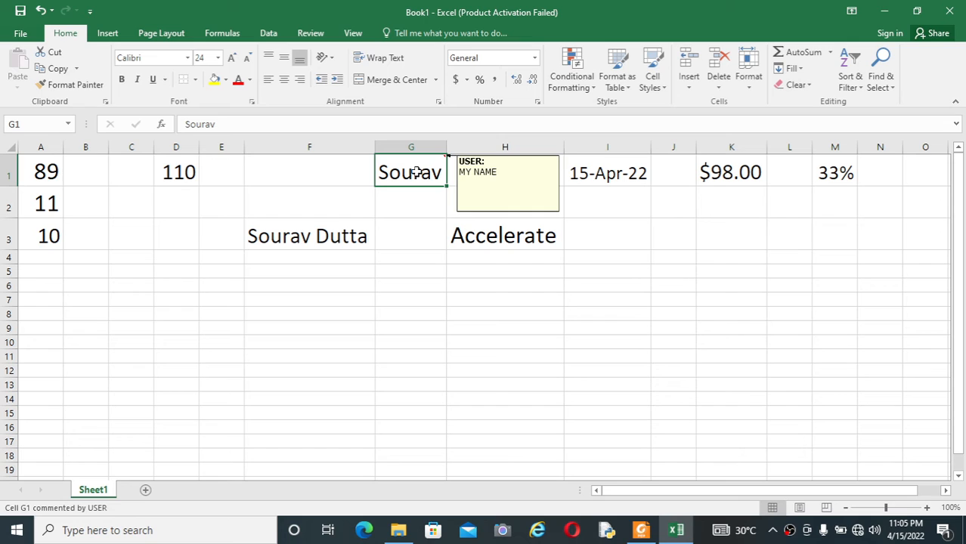
click(525, 237)
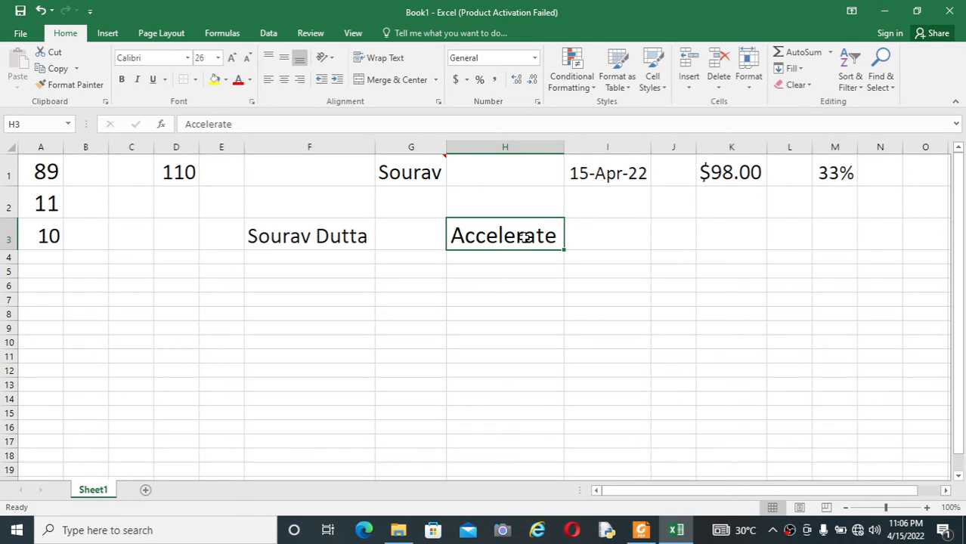
key(shift+F8)
click(567, 268)
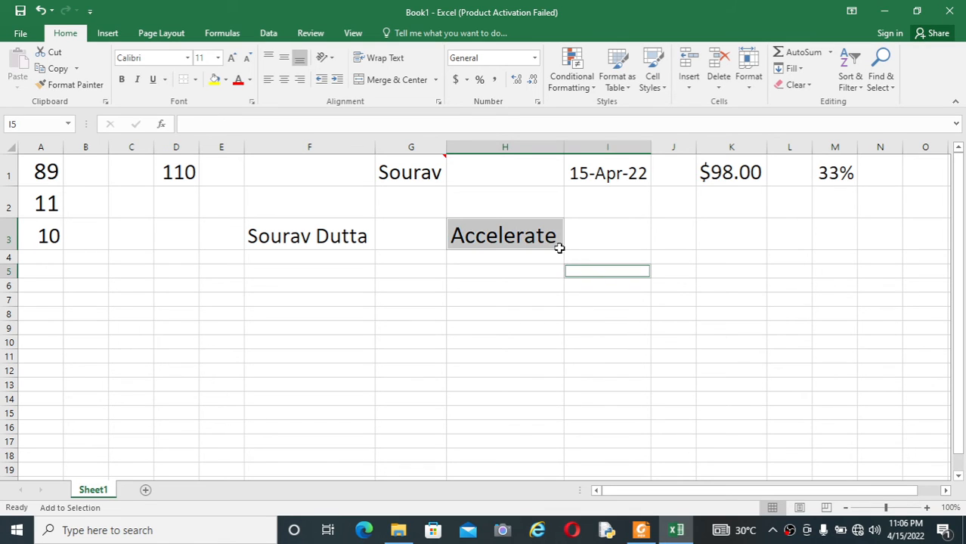
click(552, 235)
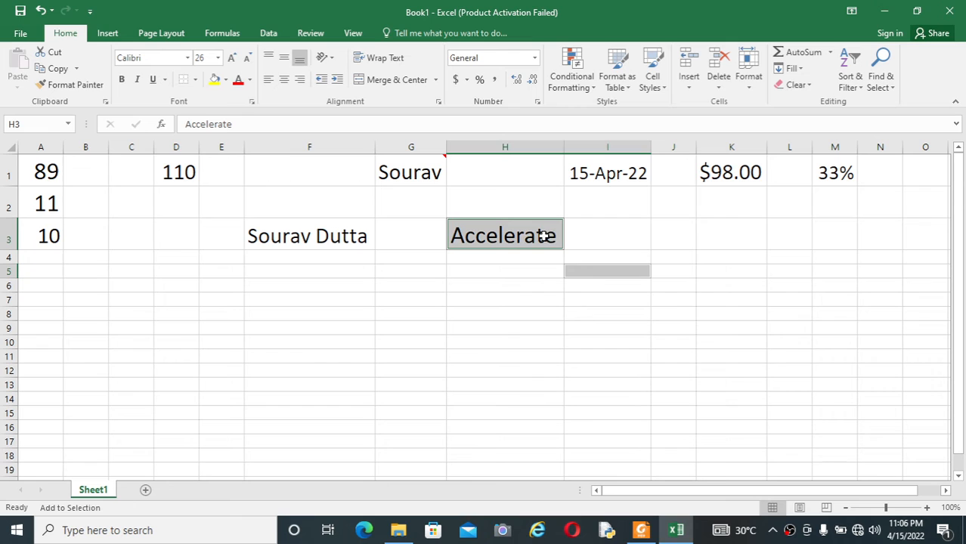
click(591, 268)
text(gfhgfhgf)
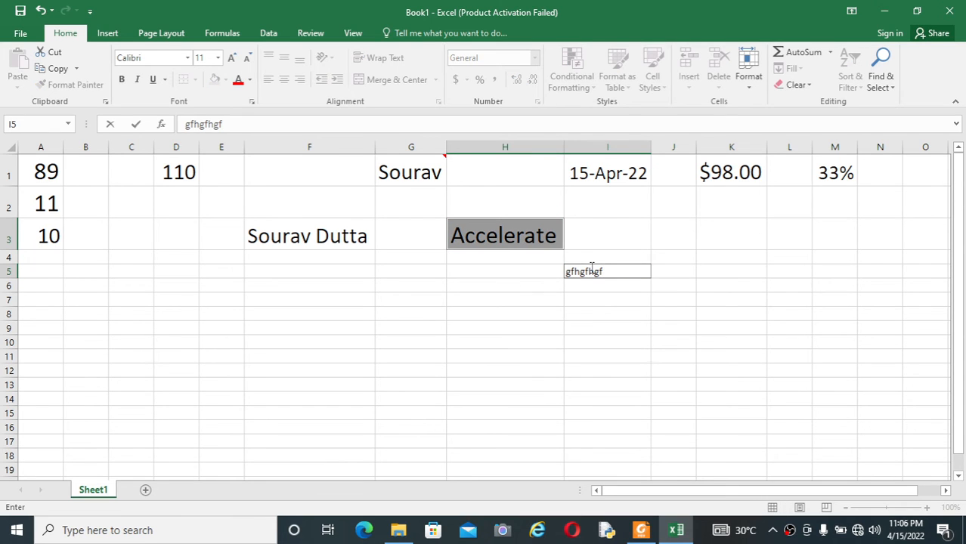
click(573, 324)
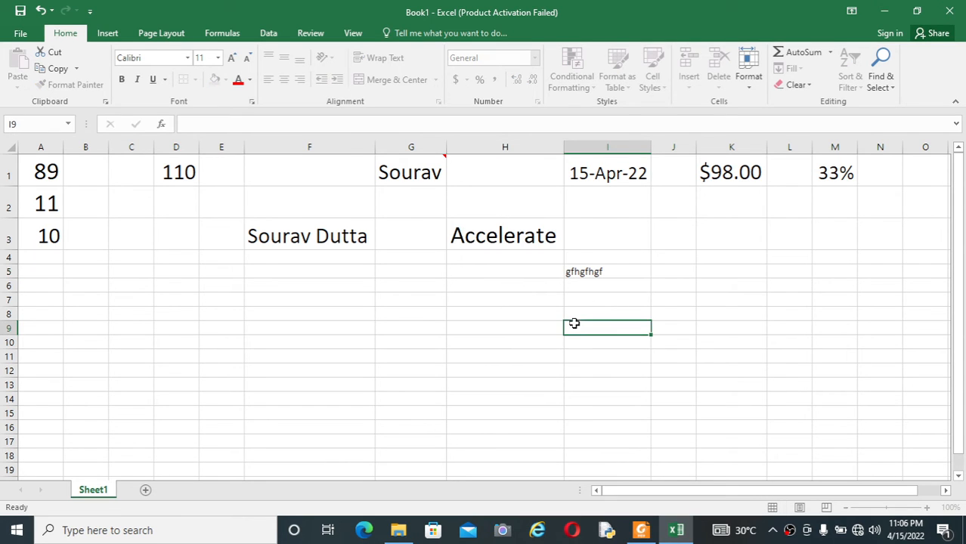
Overwrite Accelerate in H3 with ghfghghf, then add I6 to the selection with Shift+F8.
click(546, 239)
text(ghfghghf)
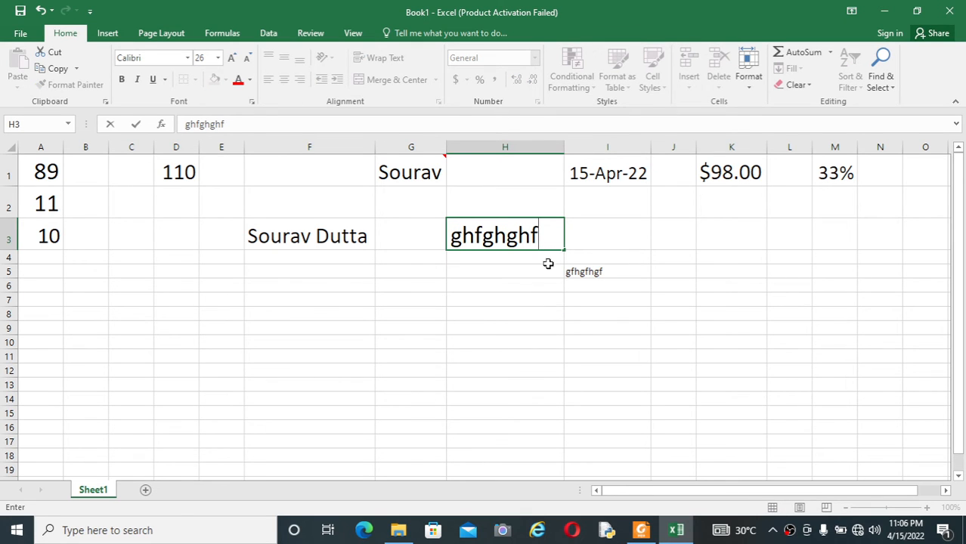
click(520, 307)
click(520, 230)
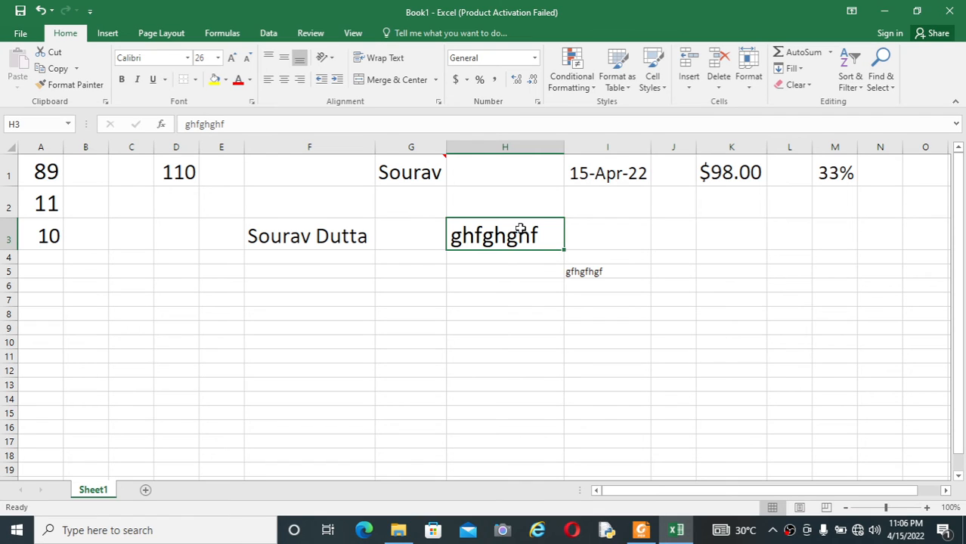
key(shift+F8)
click(598, 284)
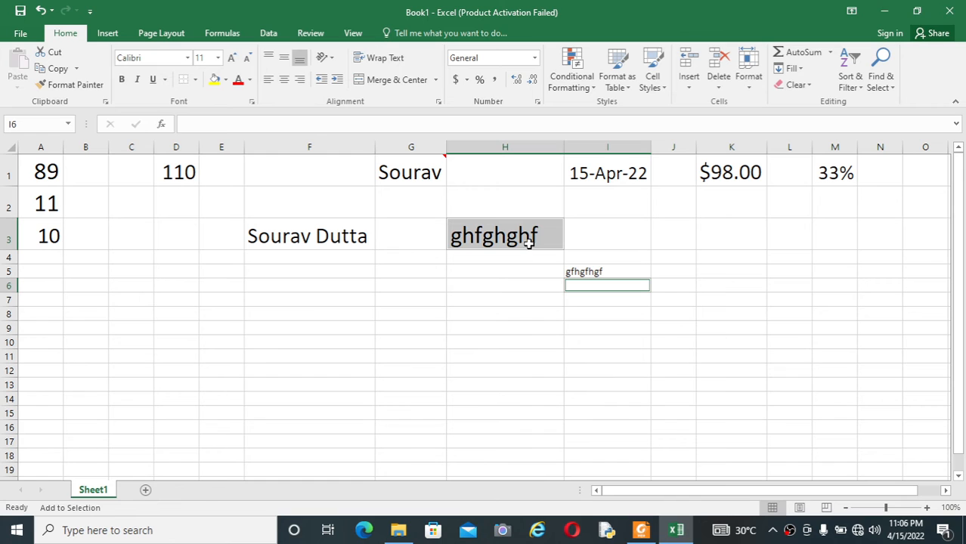
click(641, 531)
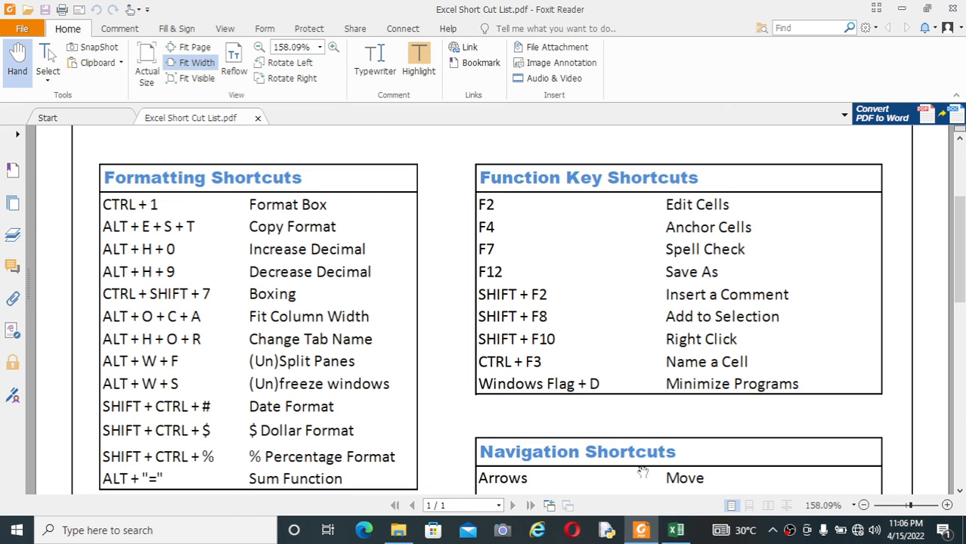
Add F3, G5 and F5 to the selection, then undo with Ctrl+Z so H3 reads Accelerate.
click(677, 530)
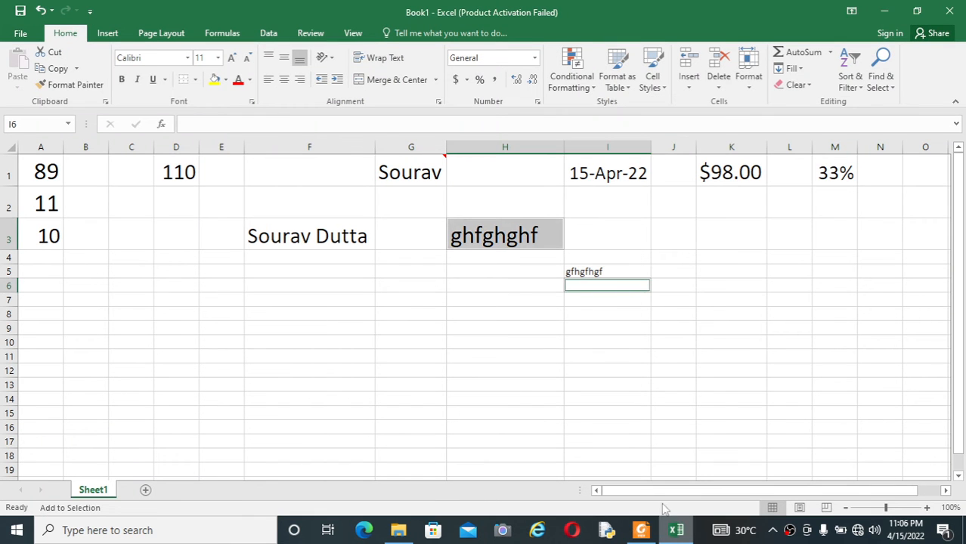
click(361, 236)
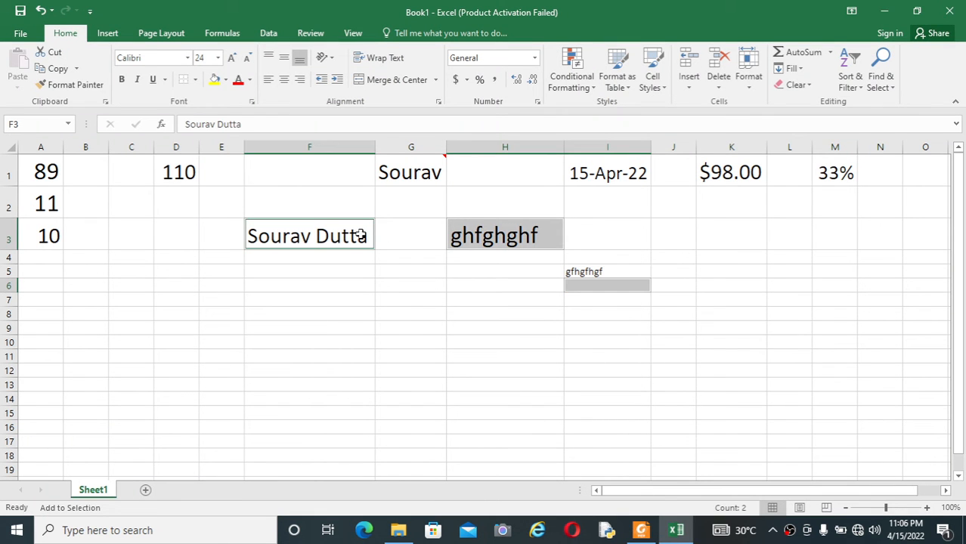
click(418, 276)
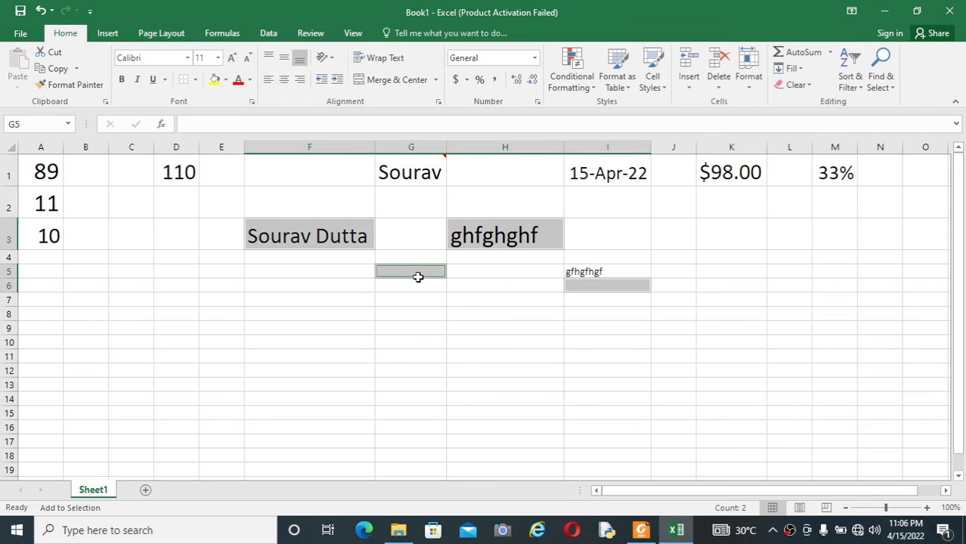
click(328, 265)
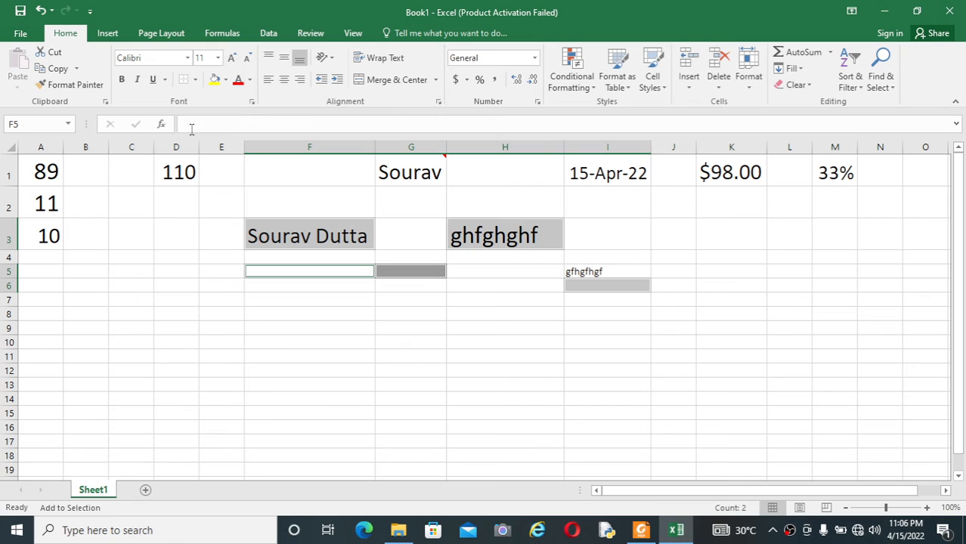
click(376, 344)
key(ctrl+z)
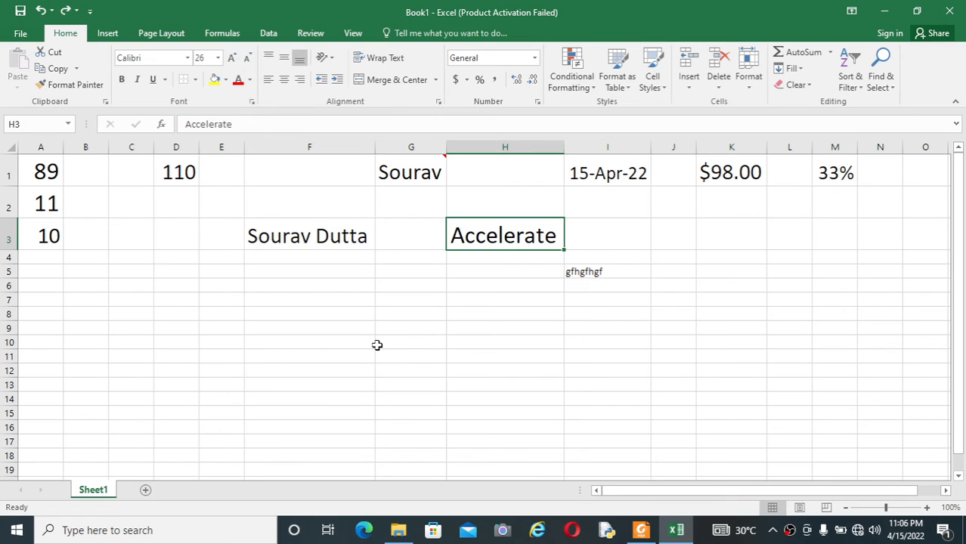
click(473, 328)
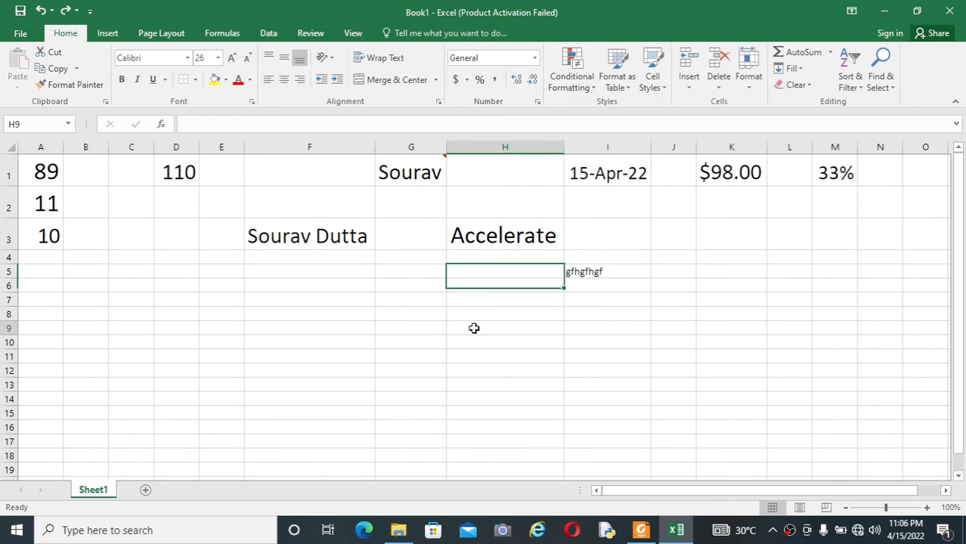
click(326, 235)
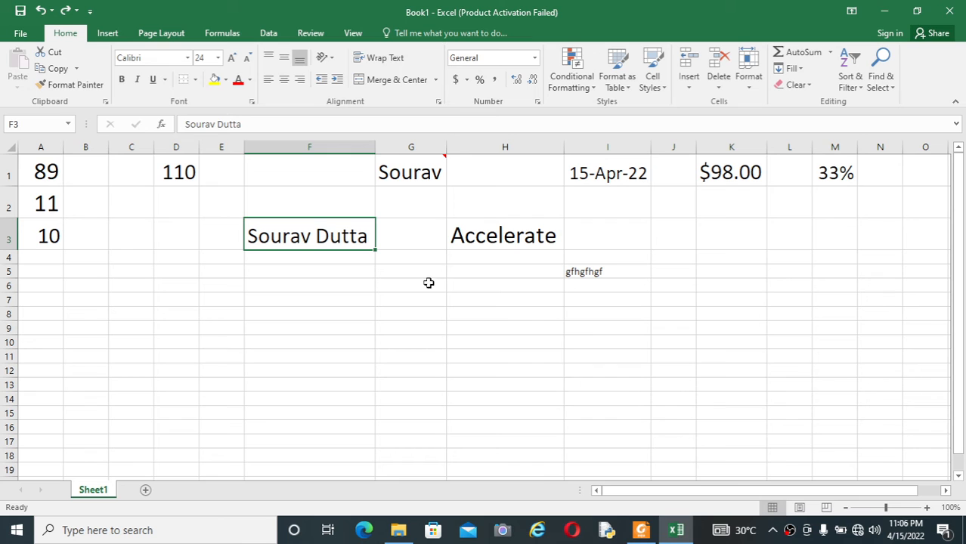
click(642, 530)
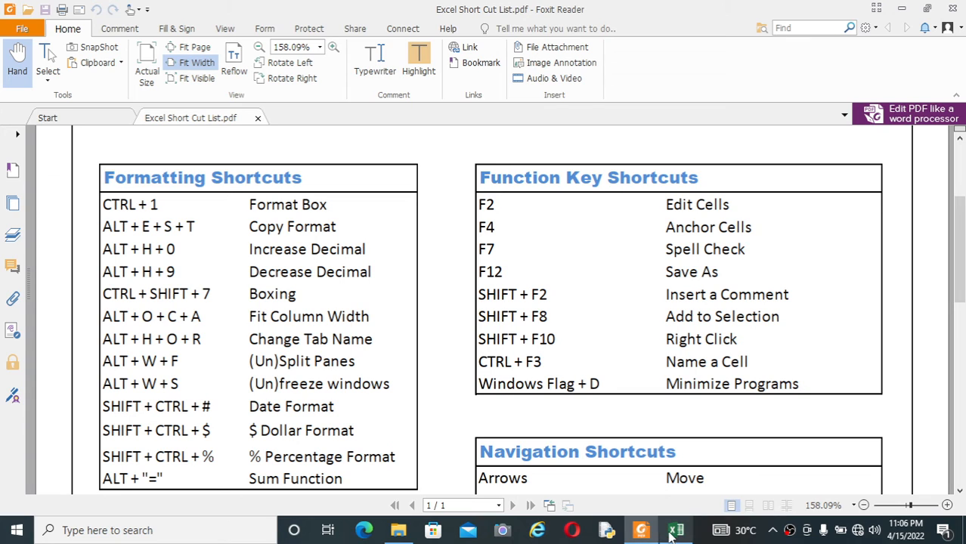
Show Excel's taskbar jump list, dismiss it, and minimize Foxit Reader to reveal the sheet.
click(676, 533)
right_click(676, 532)
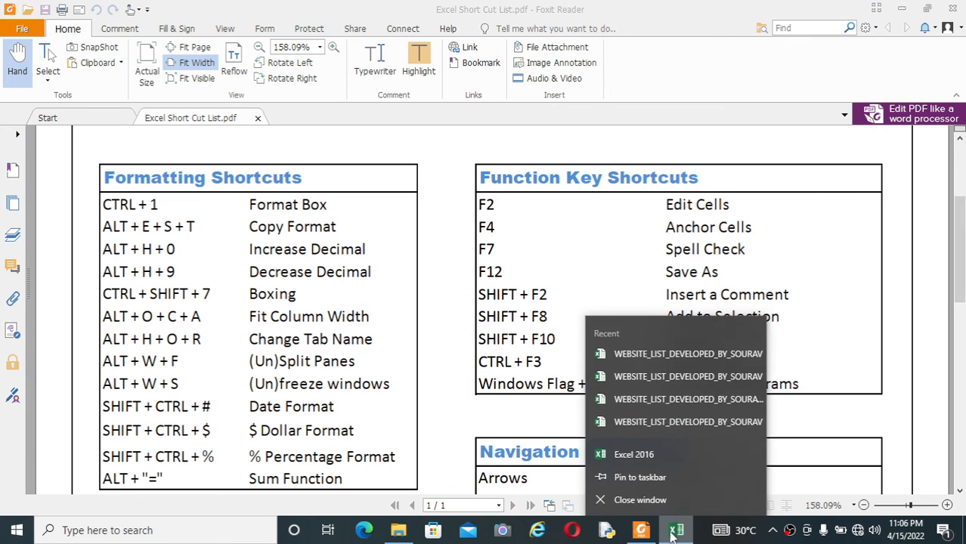
click(642, 532)
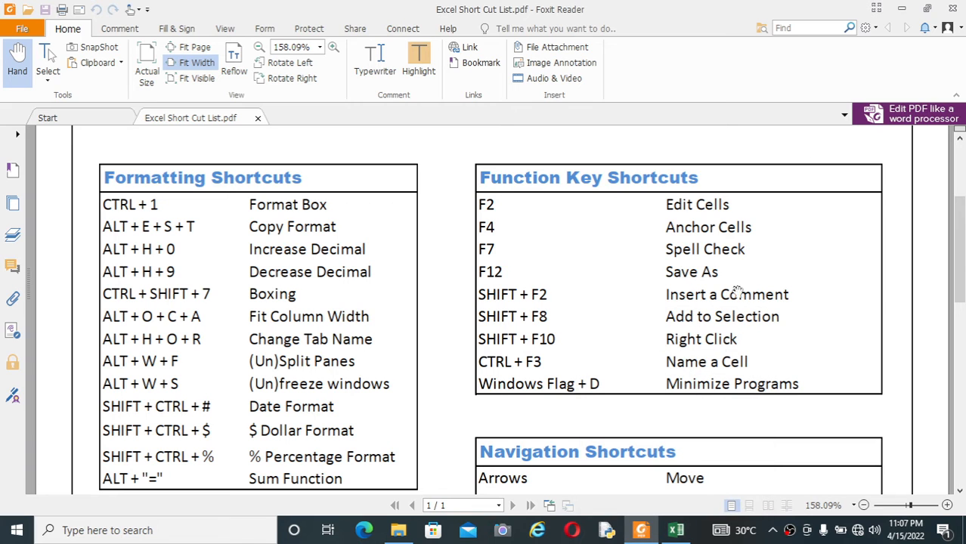
click(903, 9)
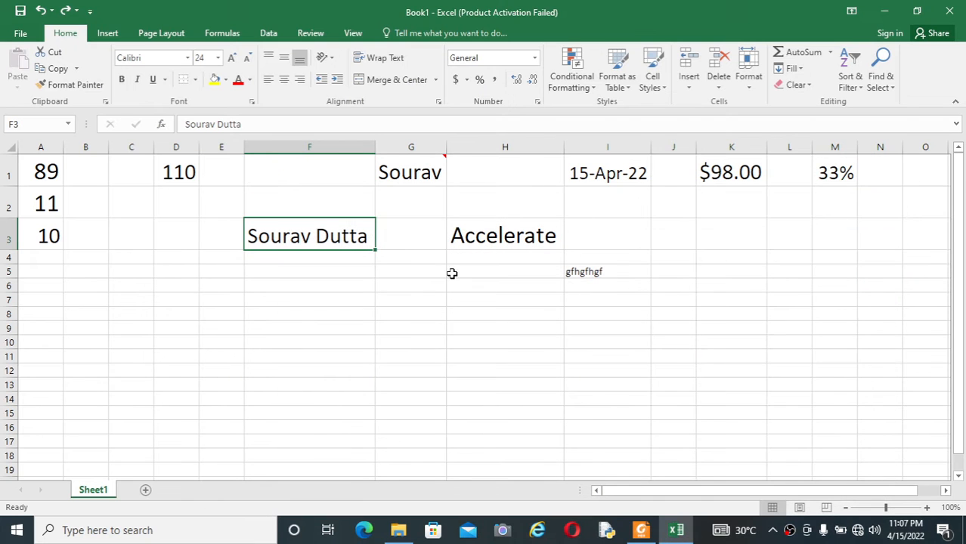
Open and dismiss the shortcut menu for F3, then bring up the shortcut menu for H3.
click(368, 270)
click(351, 237)
right_click(351, 237)
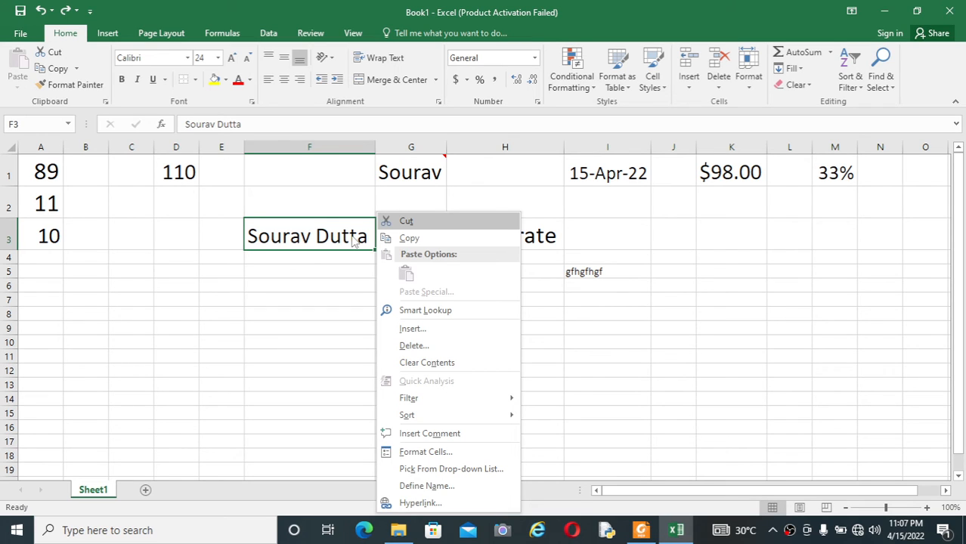
key(Escape)
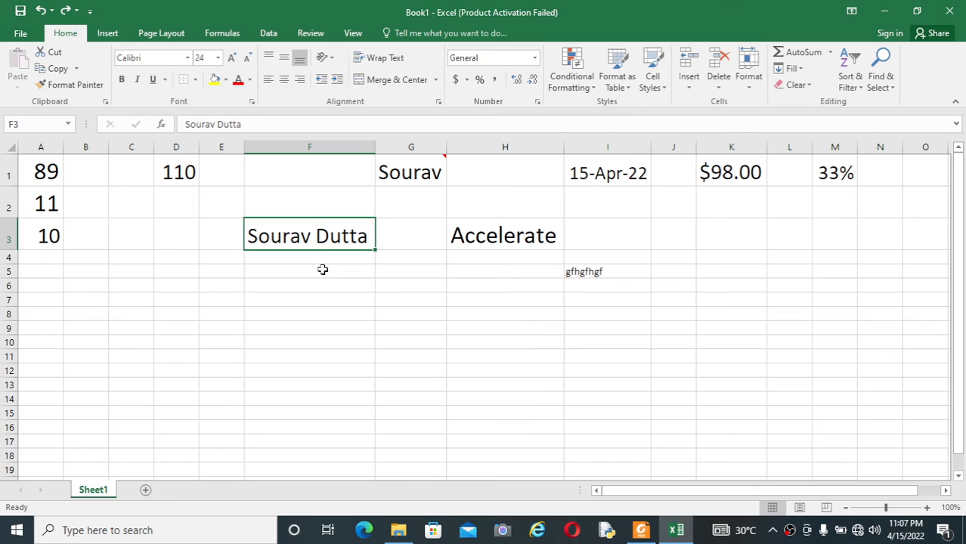
click(497, 242)
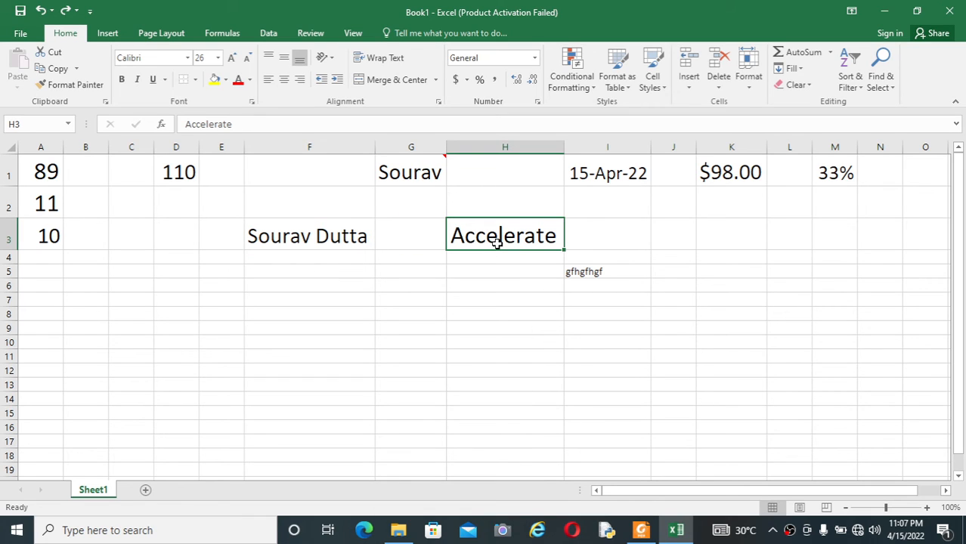
right_click(497, 242)
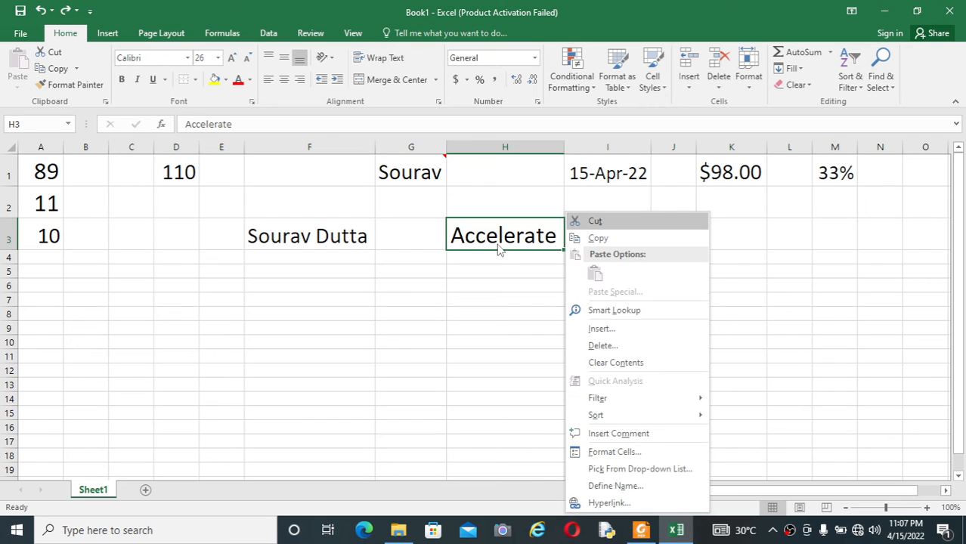
Dismiss H3's menu, glance at the PDF, then select F3 and press Ctrl+F3 for Name Manager.
click(482, 285)
click(599, 300)
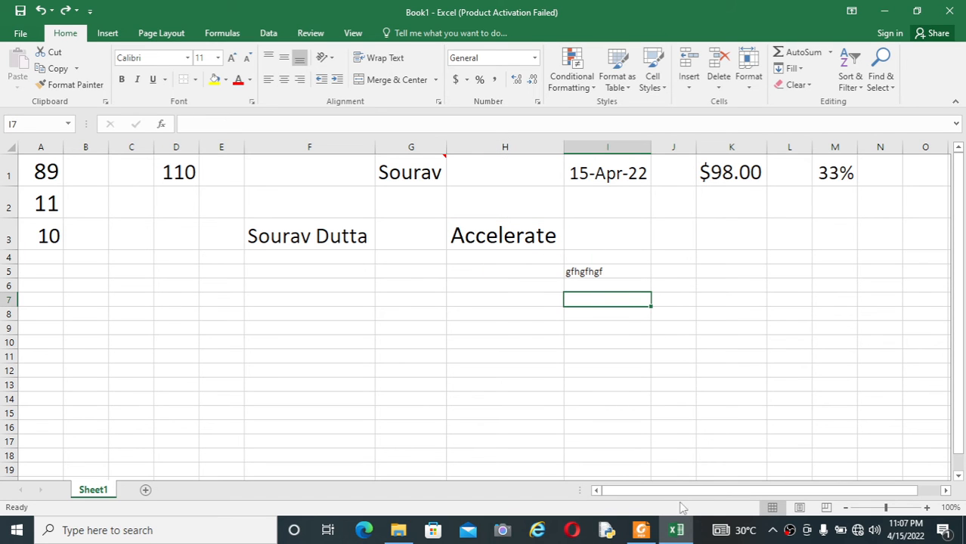
click(642, 531)
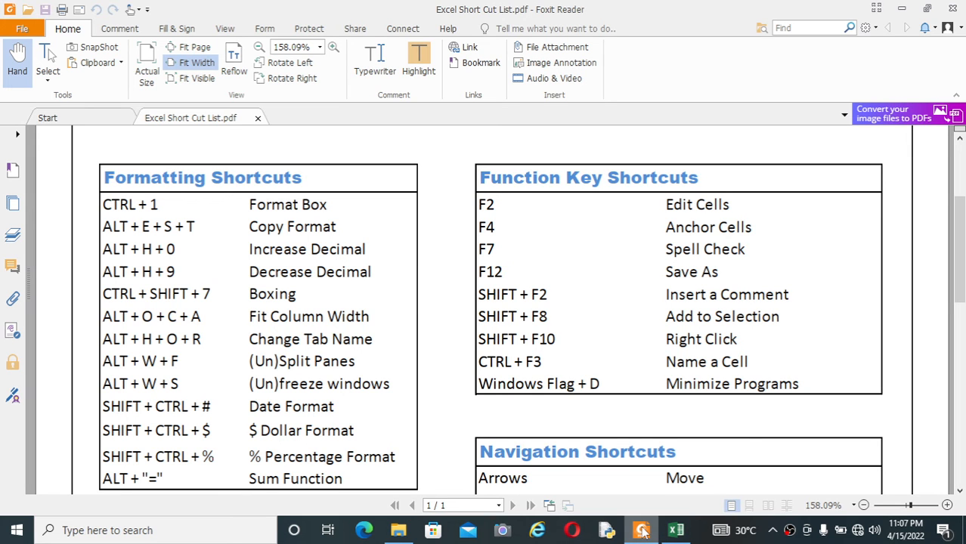
click(642, 530)
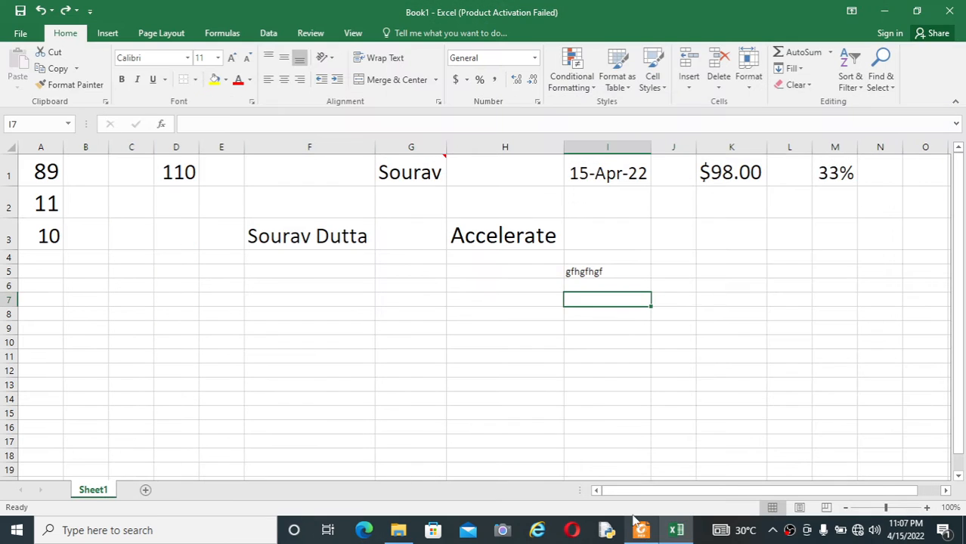
click(351, 281)
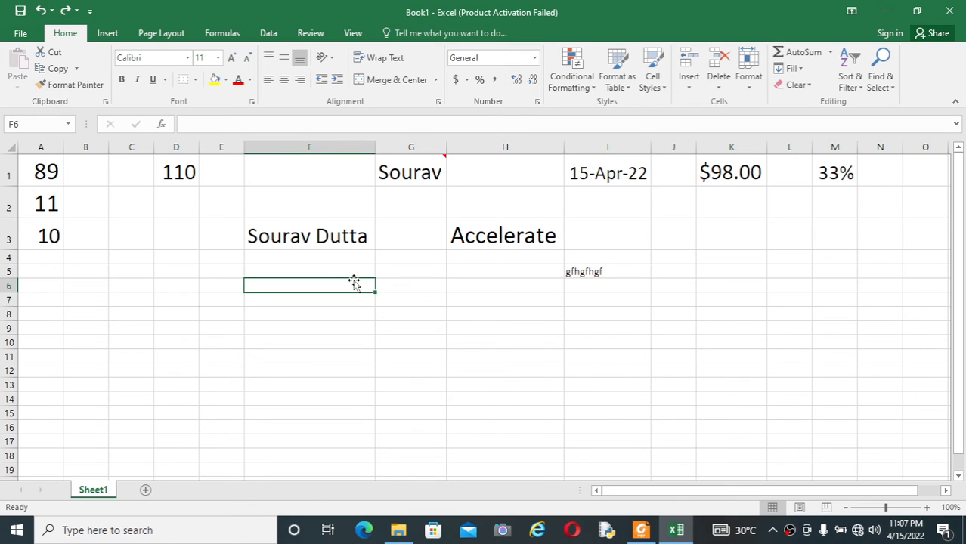
click(340, 236)
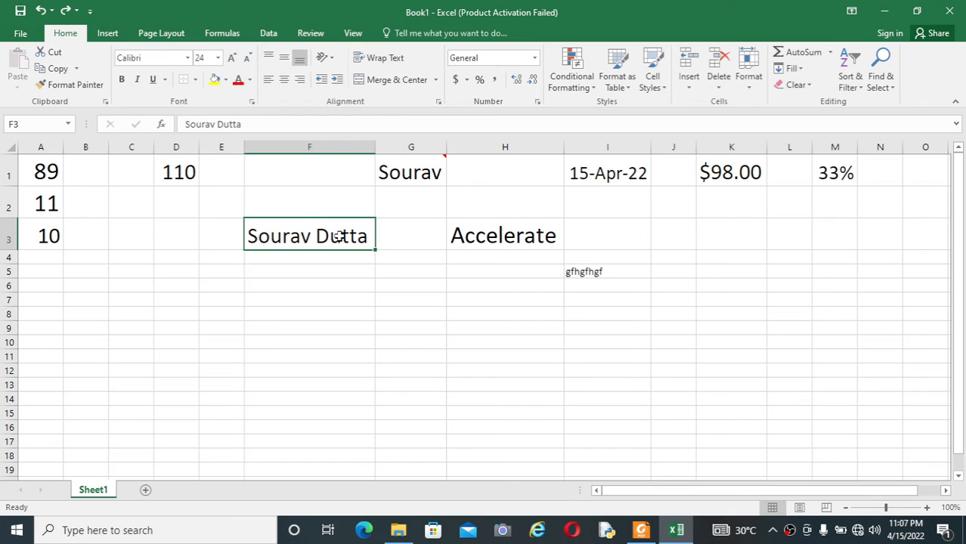
key(ctrl+F3)
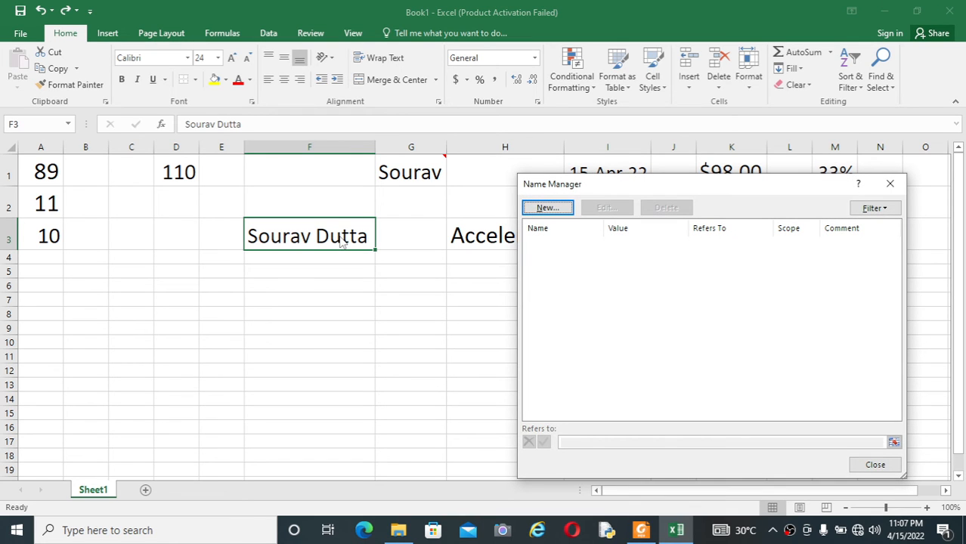
Create the defined name MyName for F3, correcting the invalid 'My name' entry, and close Name Manager.
click(546, 208)
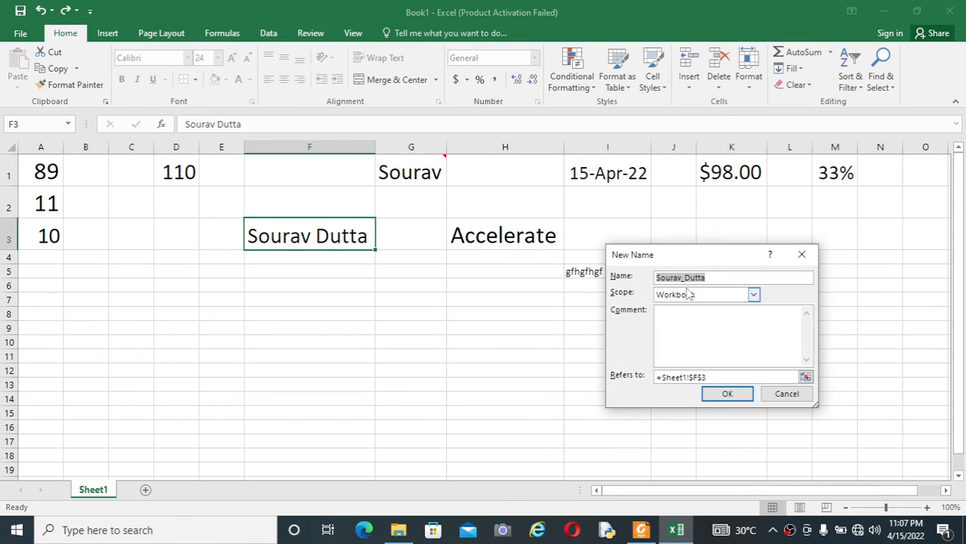
click(714, 280)
key(BackSpace)
key(BackSpace)
key(BackSpace)
key(BackSpace)
key(BackSpace)
key(BackSpace)
key(BackSpace)
key(BackSpace)
key(BackSpace)
key(BackSpace)
key(BackSpace)
key(BackSpace)
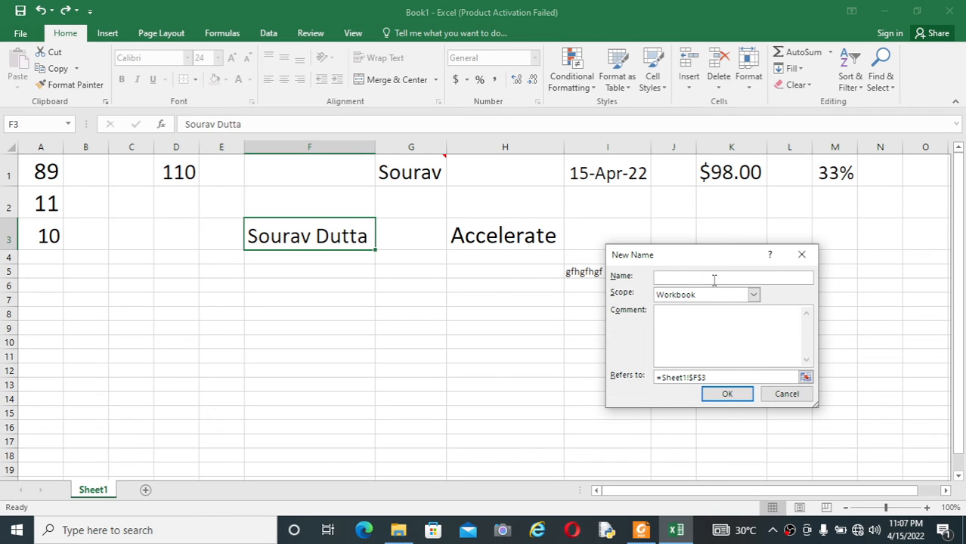
text(My name)
click(728, 397)
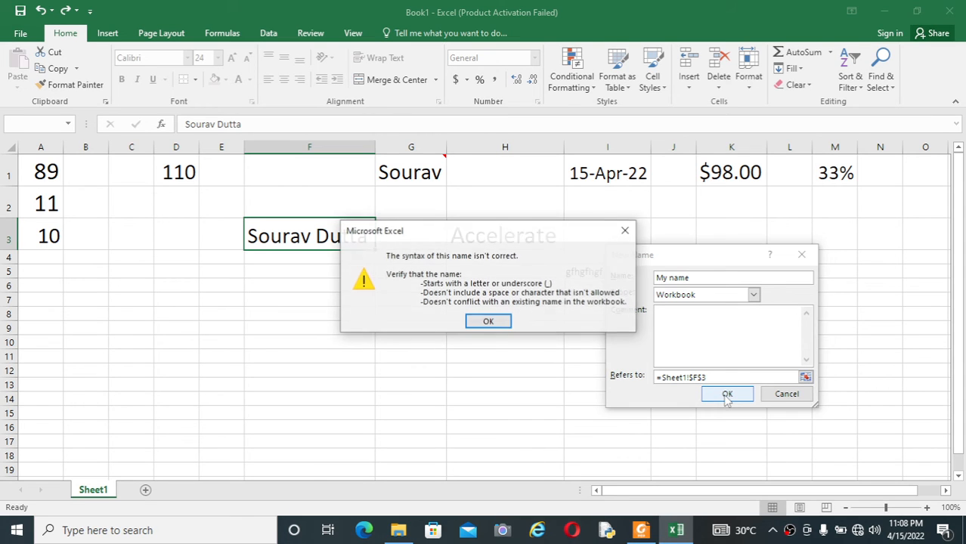
click(489, 323)
click(700, 279)
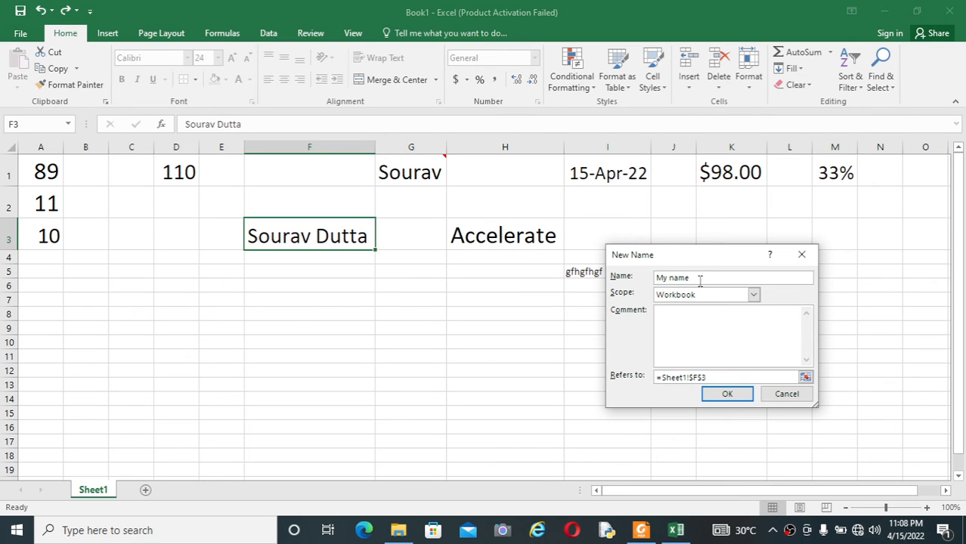
key(BackSpace)
key(BackSpace)
key(BackSpace)
key(BackSpace)
key(BackSpace)
text(Name)
click(727, 394)
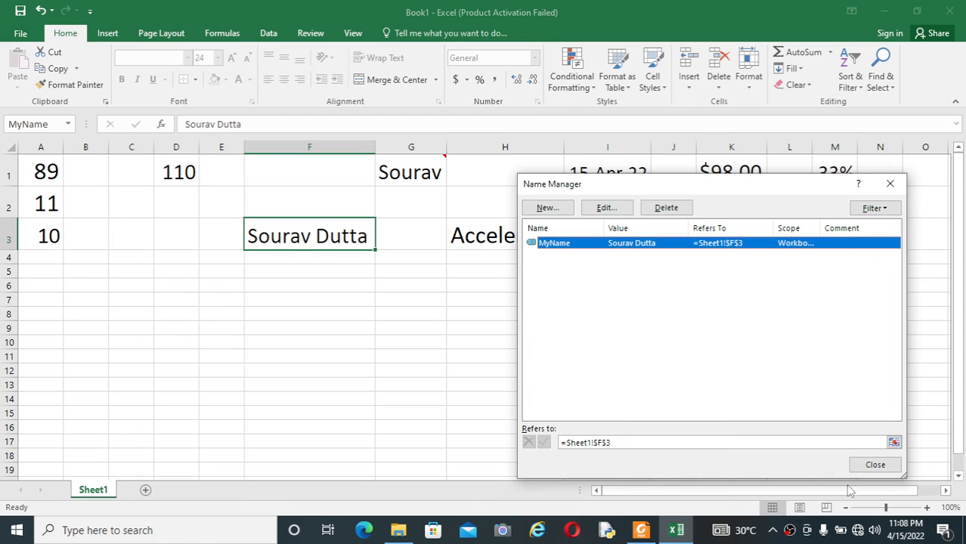
click(866, 467)
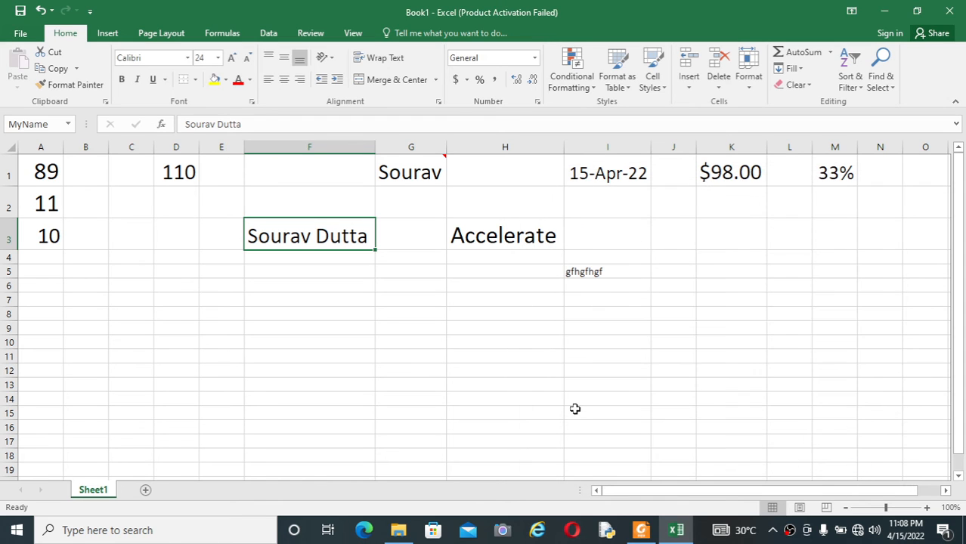
Reselect F3 several times to confirm the Name Box shows MyName, checking the shortcut PDF in between.
click(463, 368)
click(345, 226)
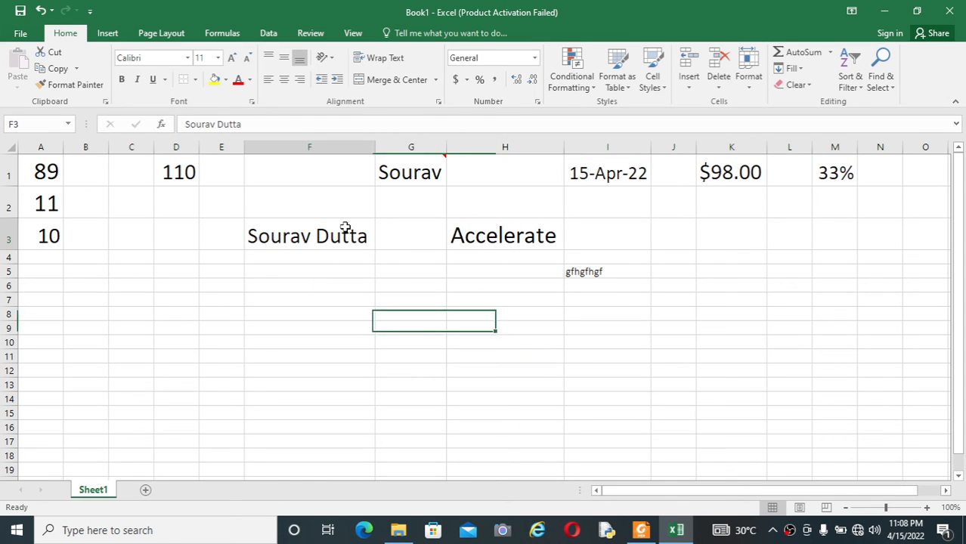
click(341, 267)
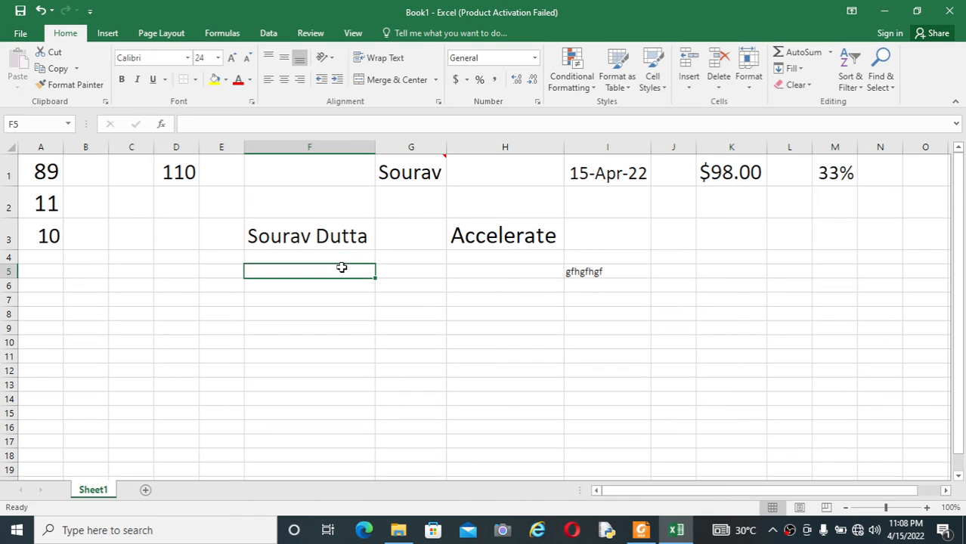
click(351, 238)
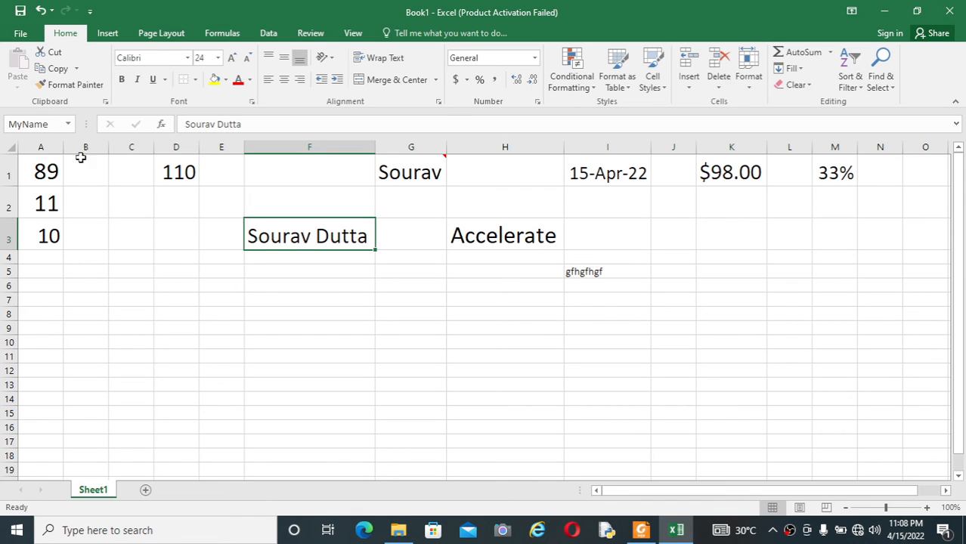
click(640, 531)
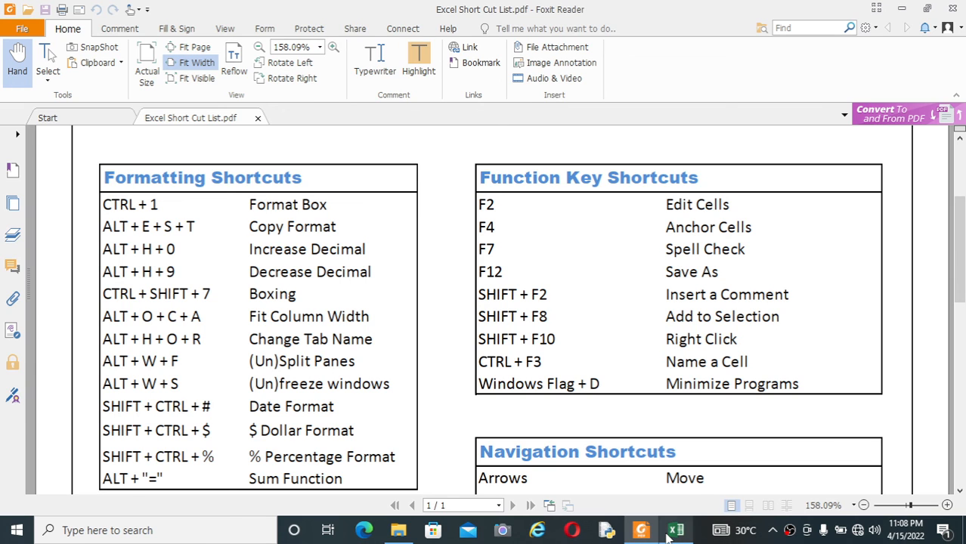
click(670, 534)
click(460, 376)
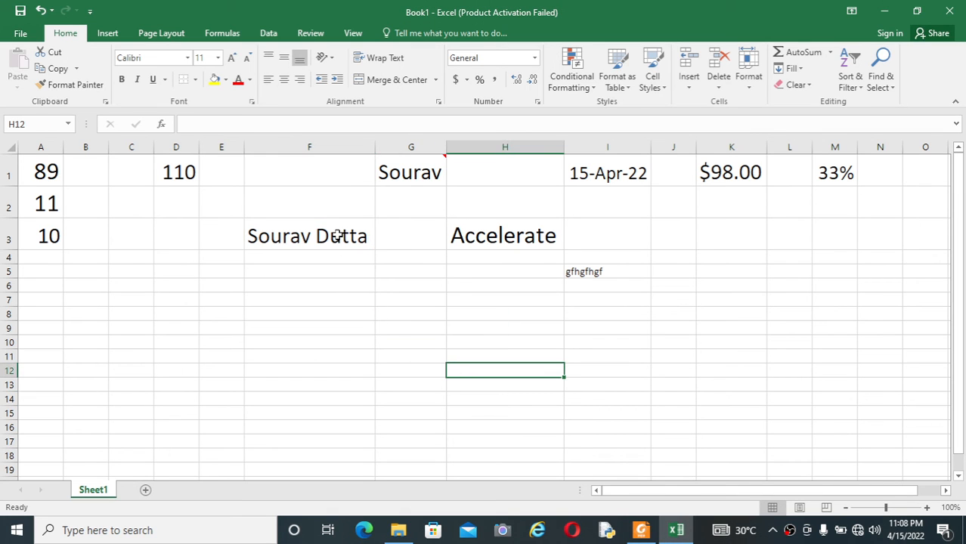
click(338, 236)
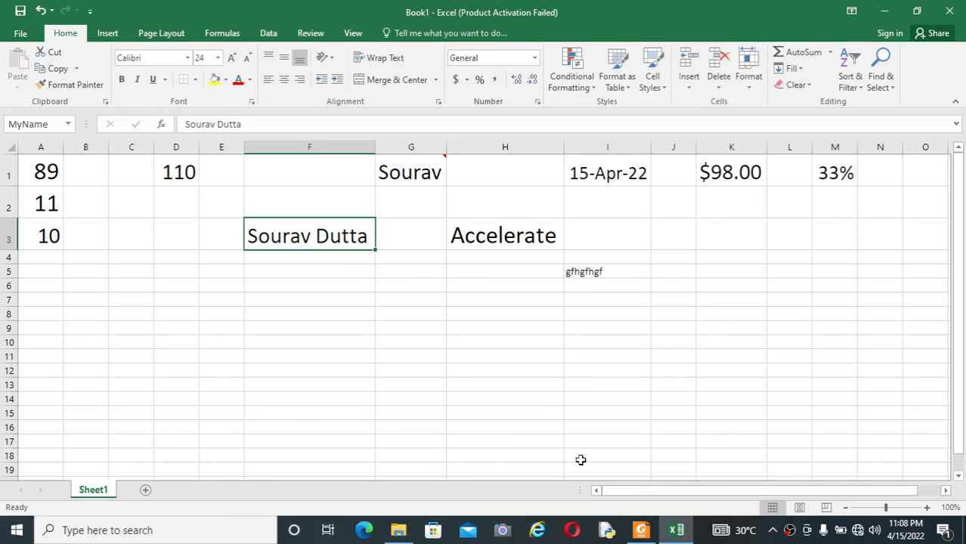
click(606, 438)
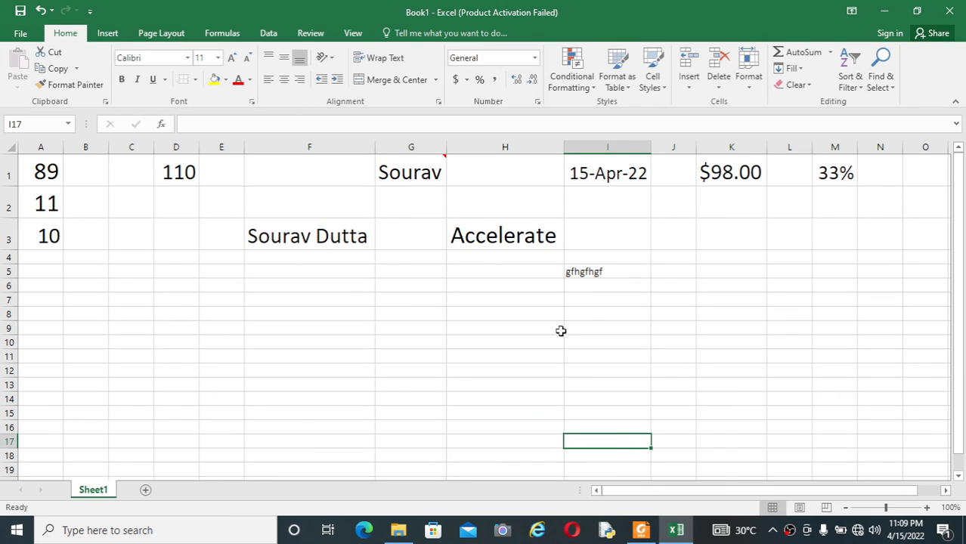
Define the name VERB for the Accelerate cell H3 in Name Manager, then reselect H3 to confirm it.
right_click(524, 240)
click(471, 279)
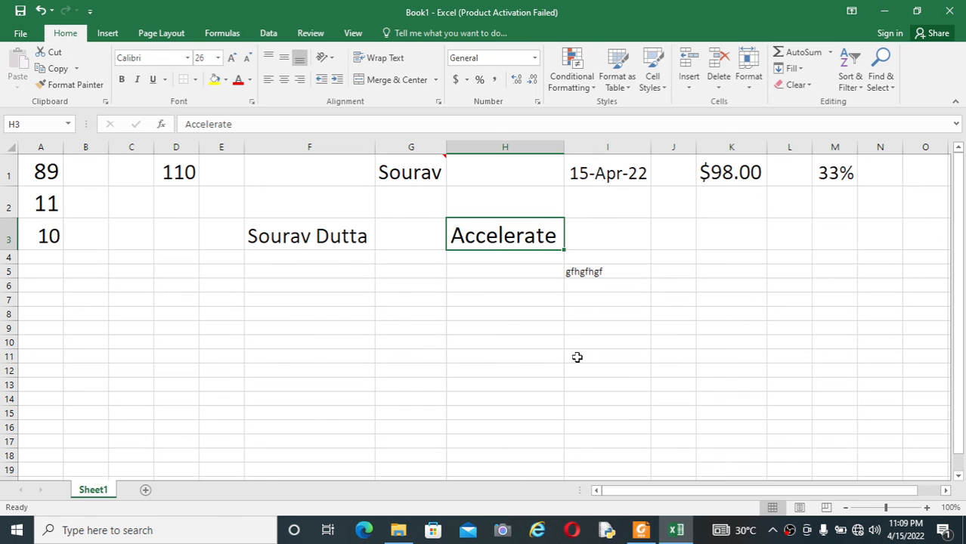
key(ctrl+F3)
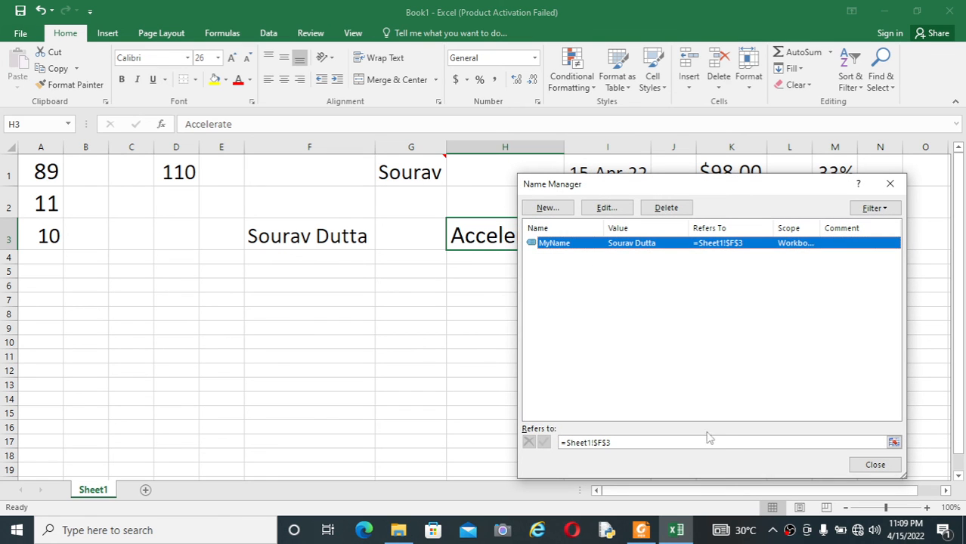
click(595, 407)
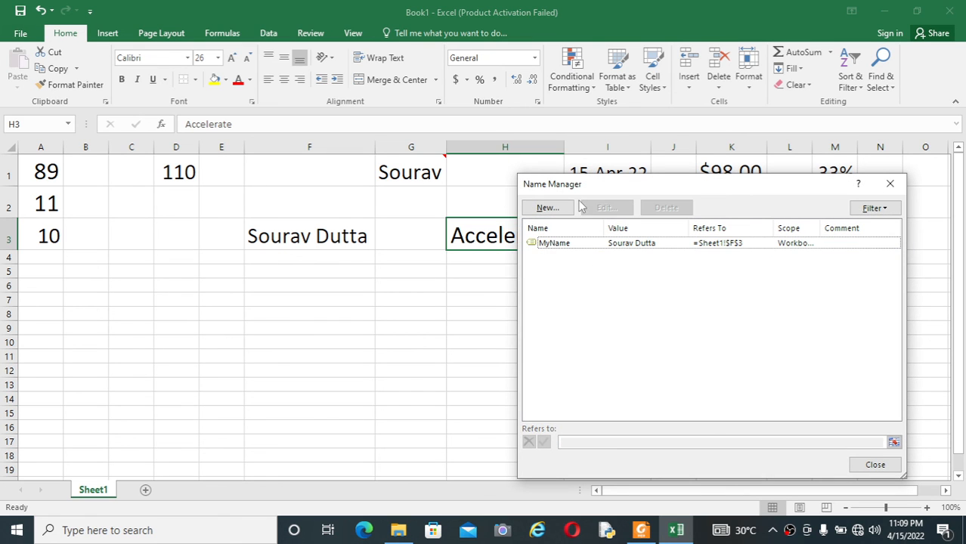
click(568, 209)
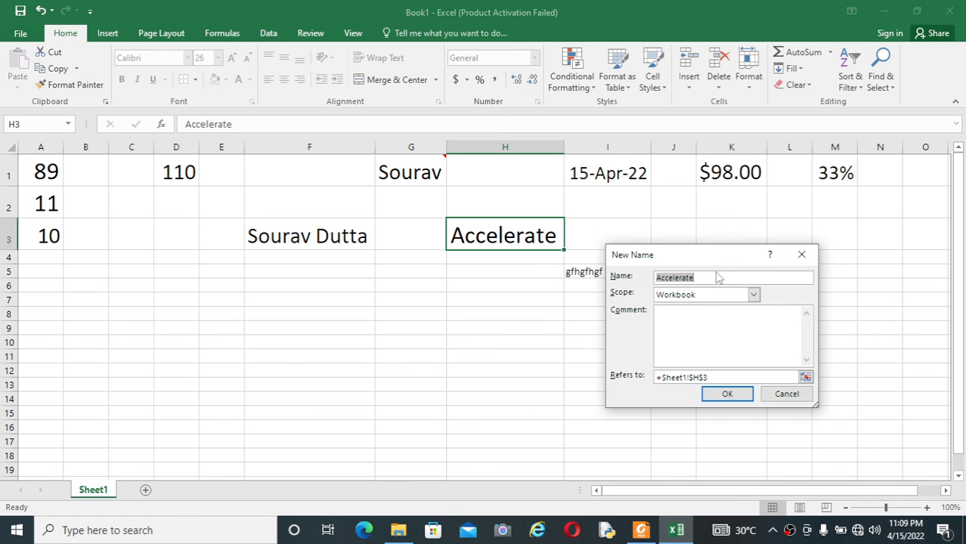
key(BackSpace)
text(VERB)
click(728, 393)
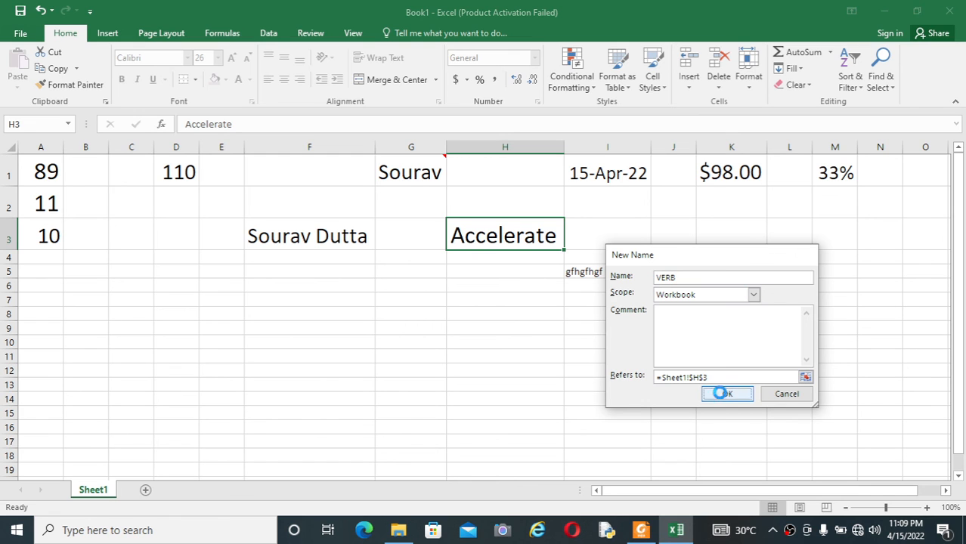
click(876, 464)
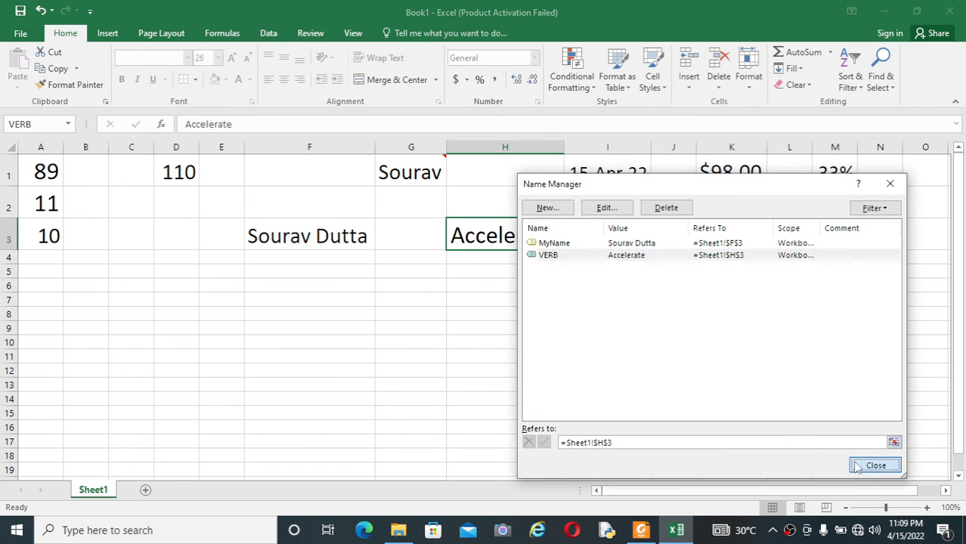
click(508, 326)
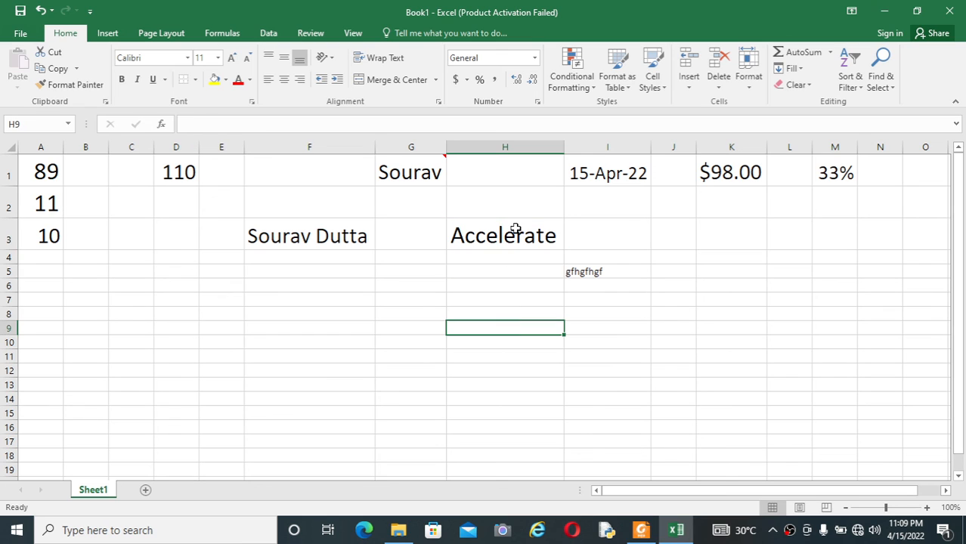
click(516, 229)
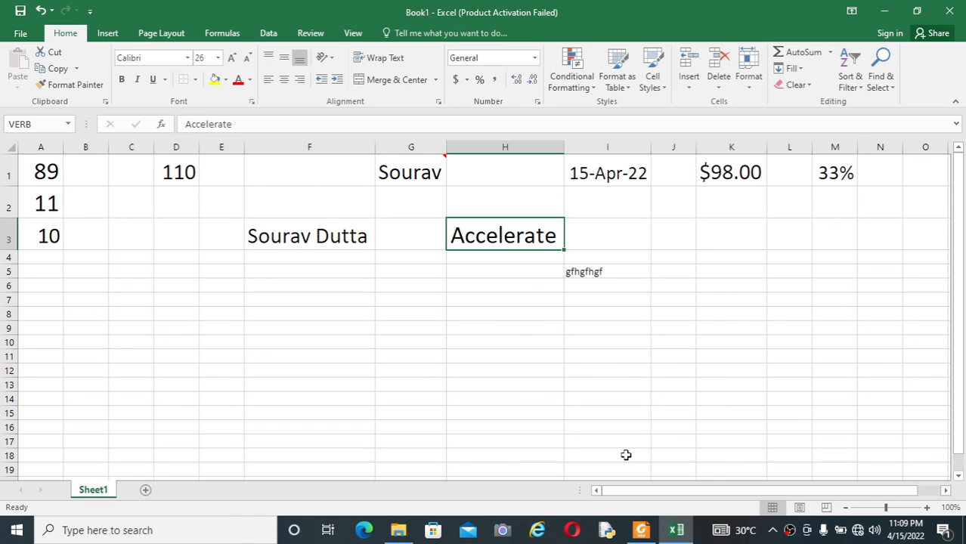
click(644, 533)
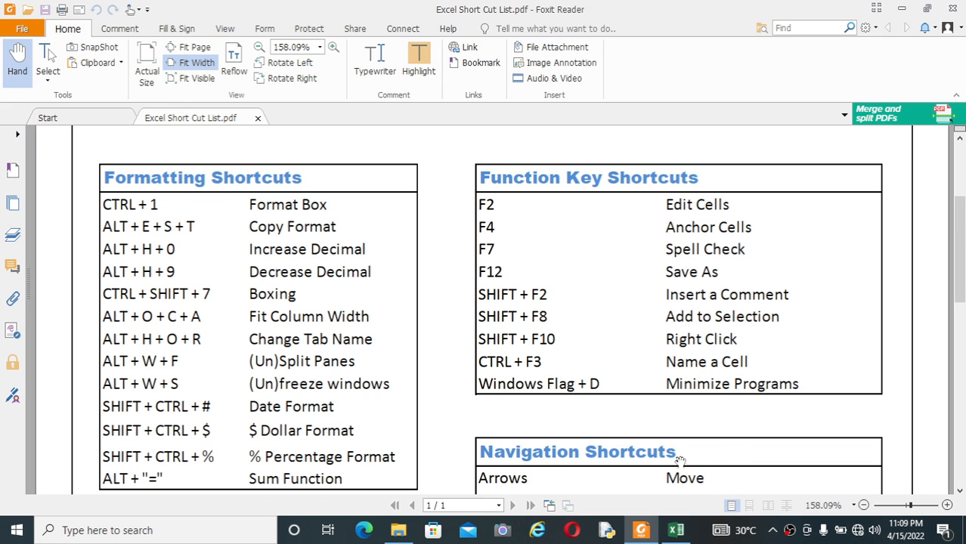
click(686, 532)
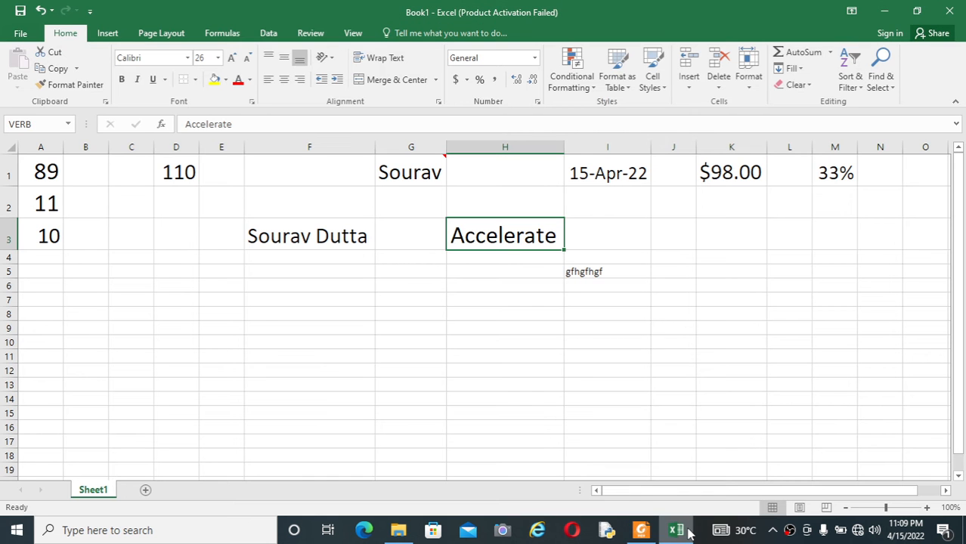
click(544, 361)
click(491, 287)
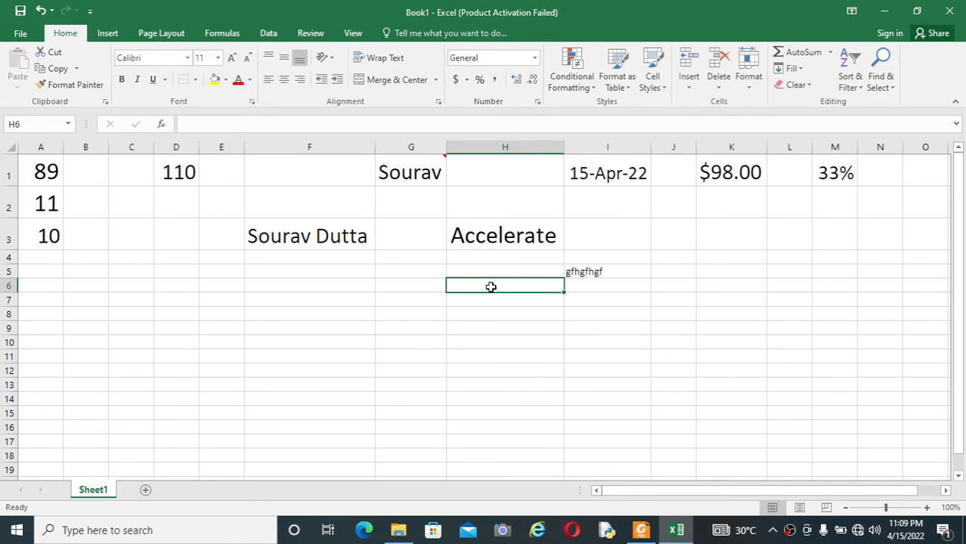
key(super+d)
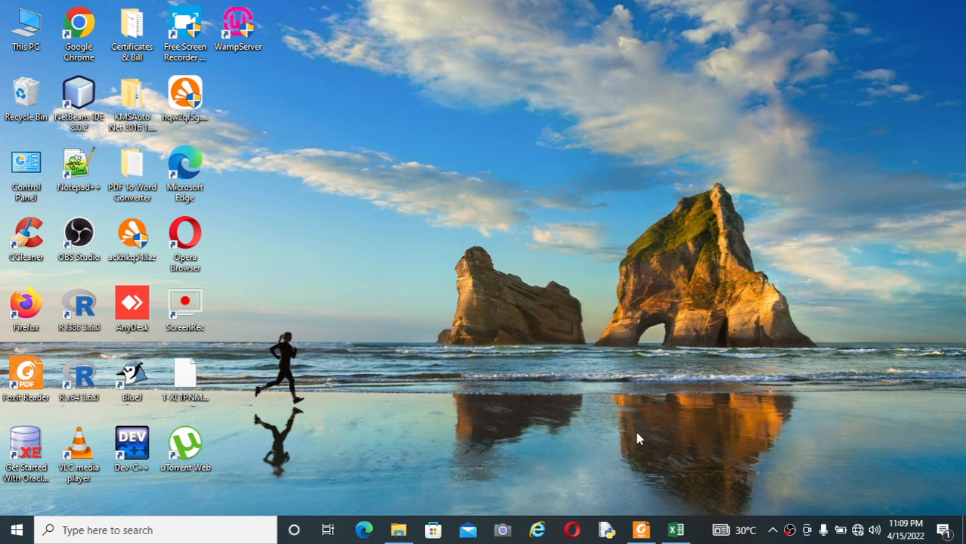
click(676, 531)
click(617, 338)
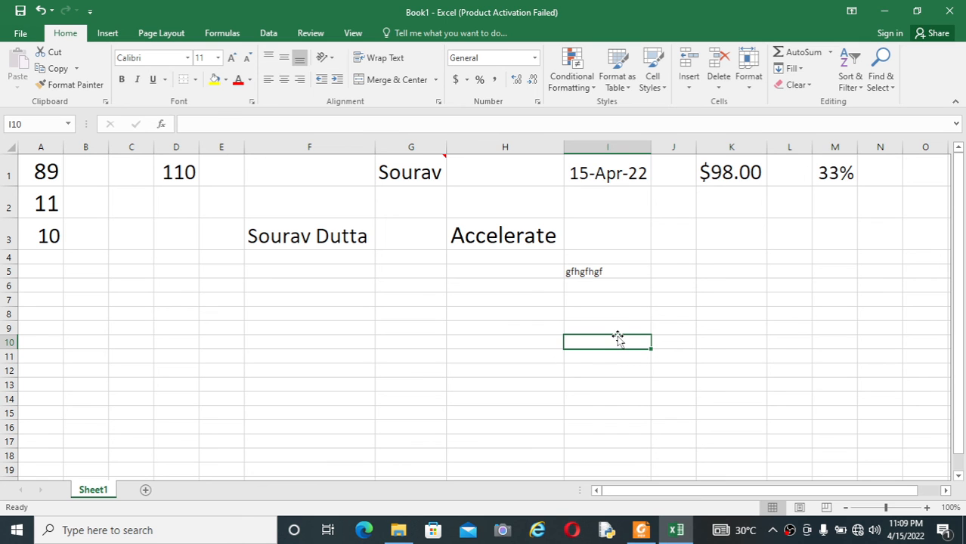
key(super+d)
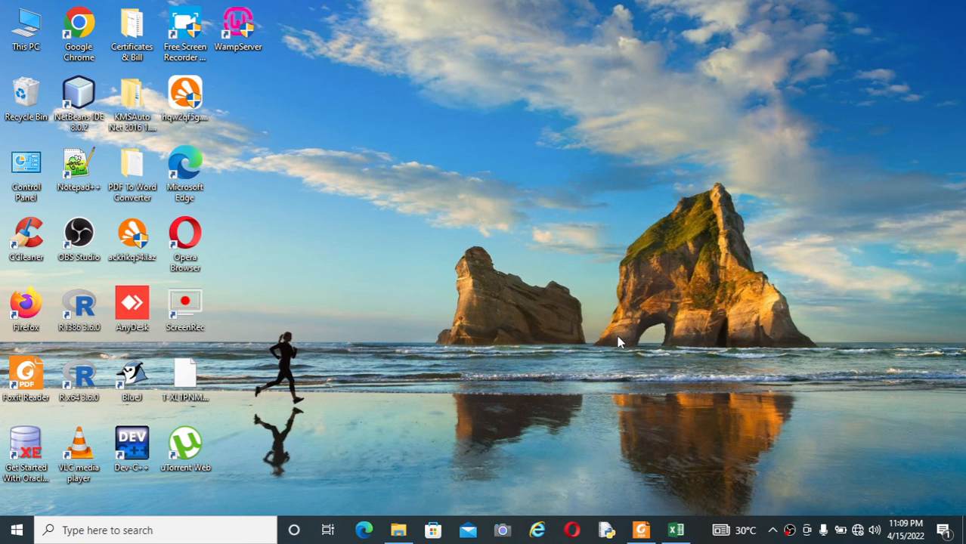
click(676, 530)
click(652, 290)
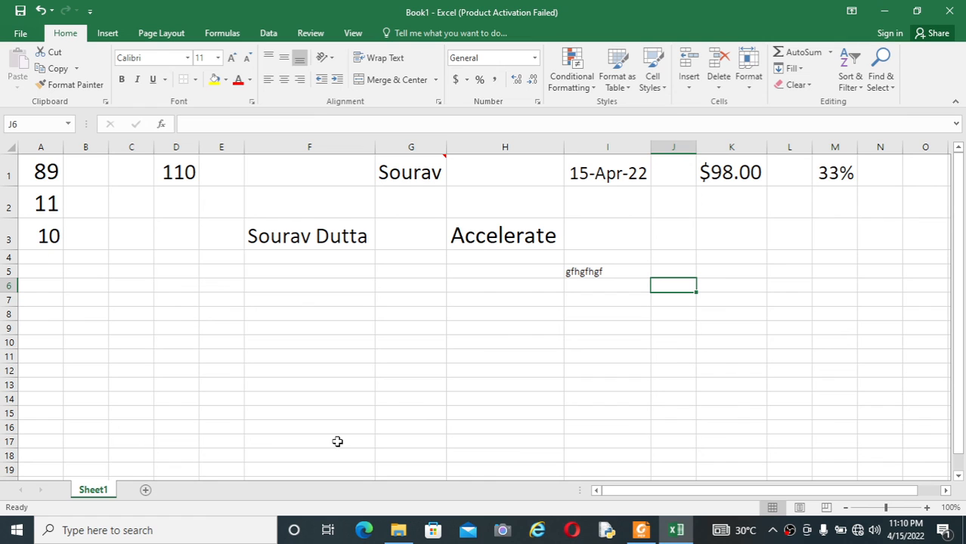
Launch the On-Screen Keyboard via an OSK search, close it, then press Win+D.
click(149, 533)
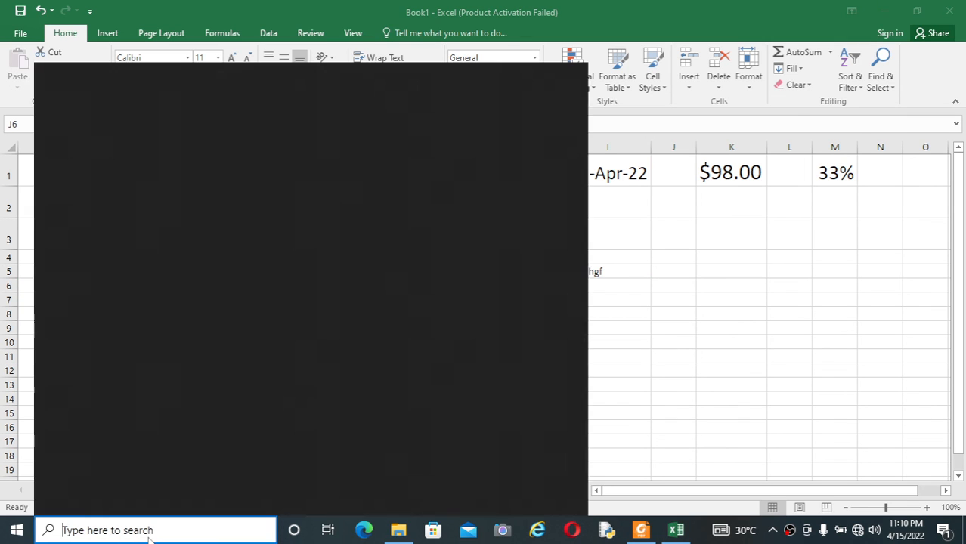
text(OSK)
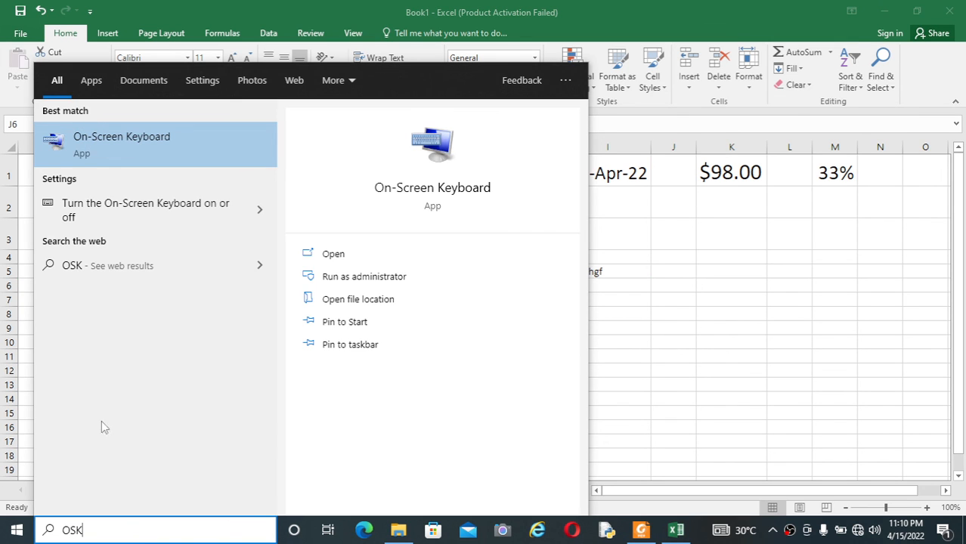
click(170, 152)
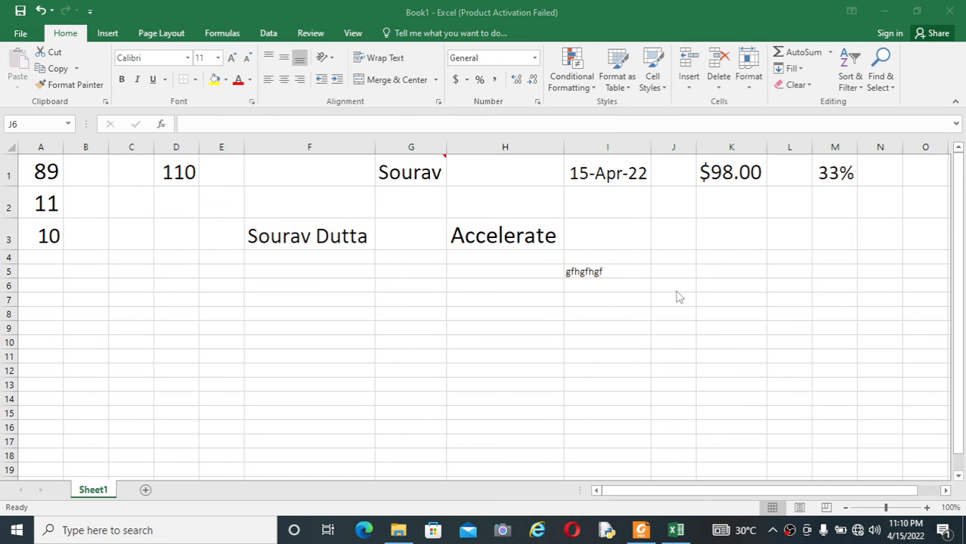
key(ctrl+super+o)
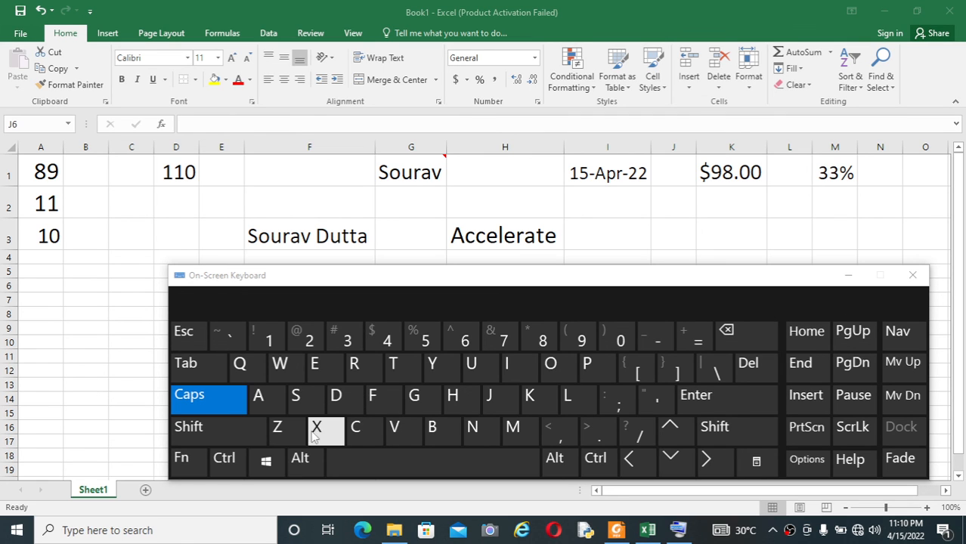
click(913, 275)
click(678, 325)
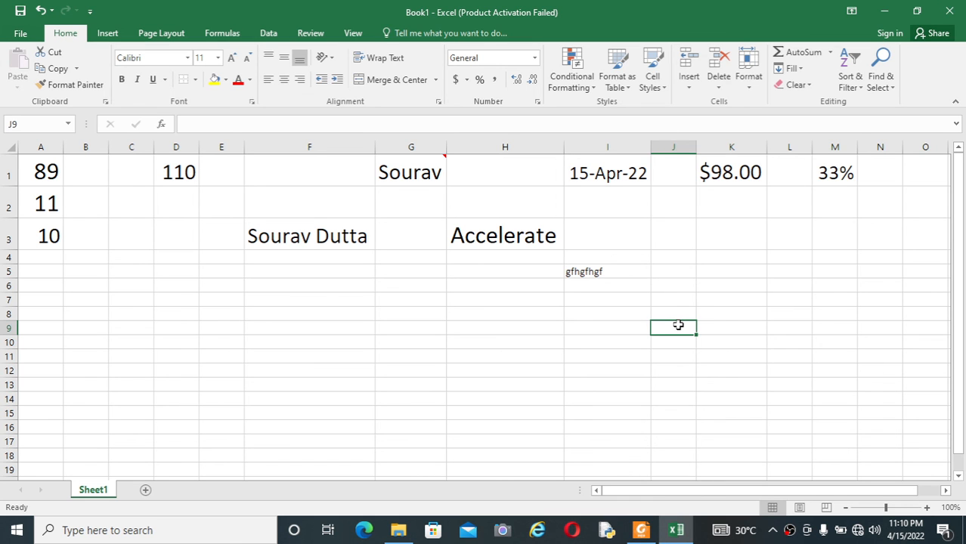
key(super+d)
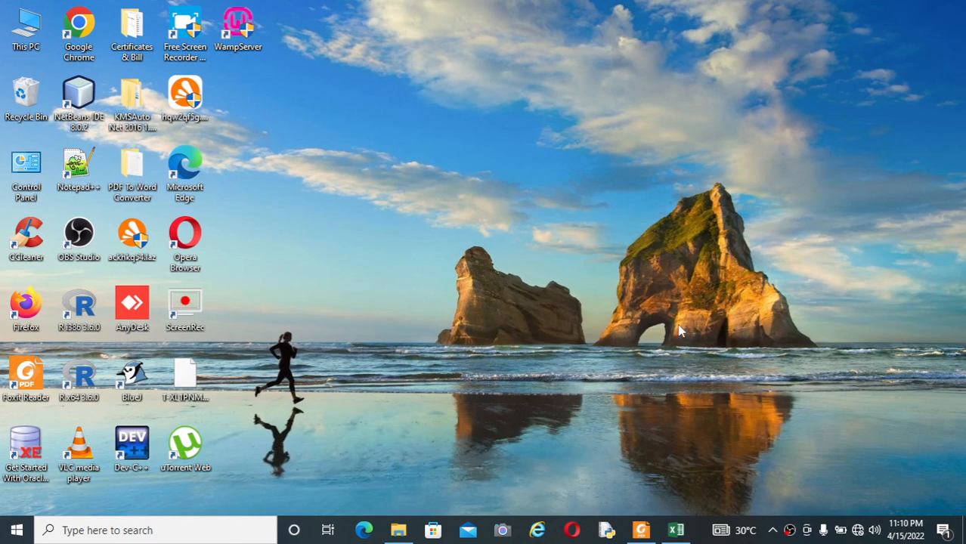
click(676, 530)
click(643, 530)
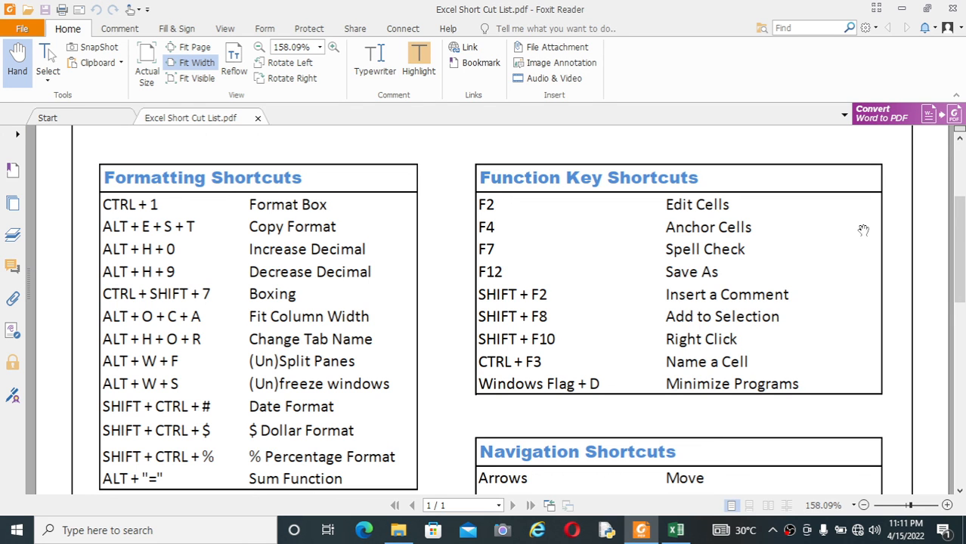
click(901, 7)
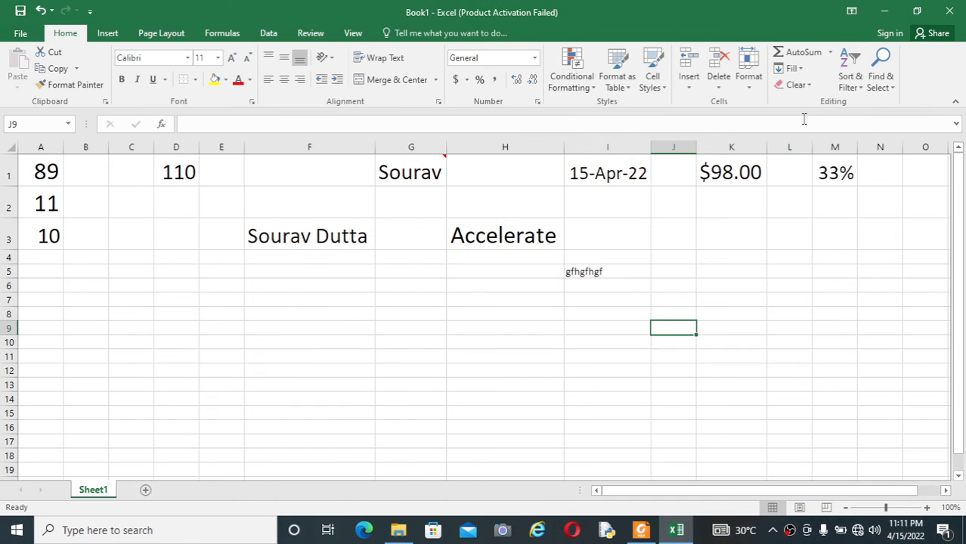
click(885, 11)
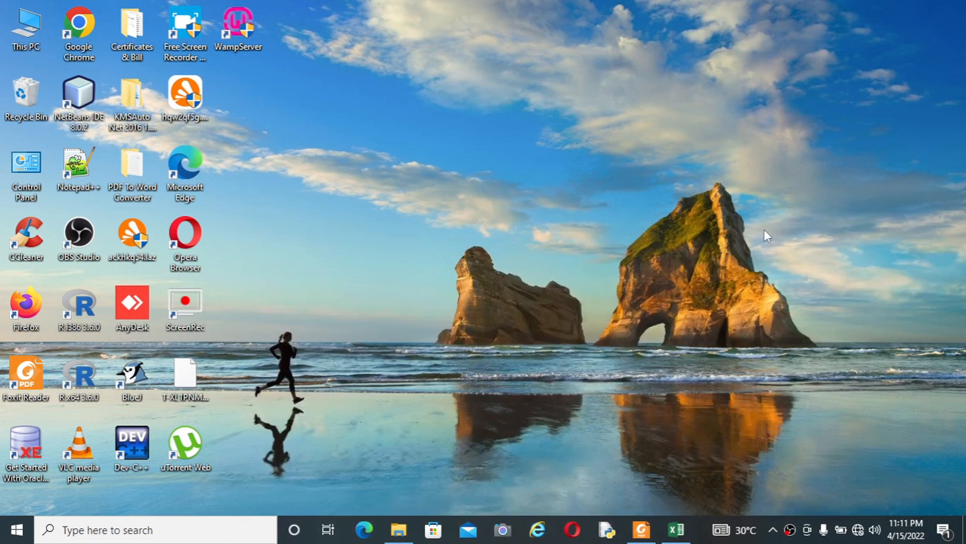